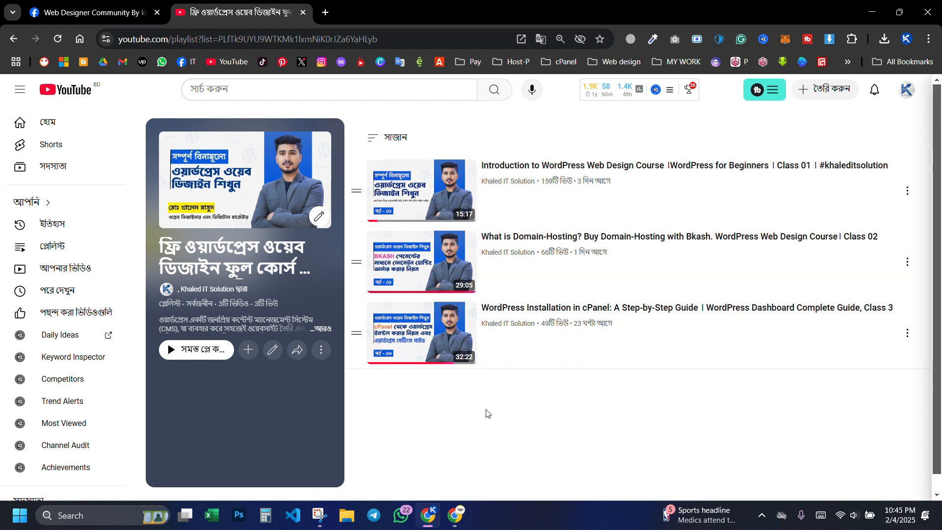
Step: Switch to the other Chrome window and bring up the InfinityFree homepage
{"action": "mouse_move", "coordinate": [456, 521]}
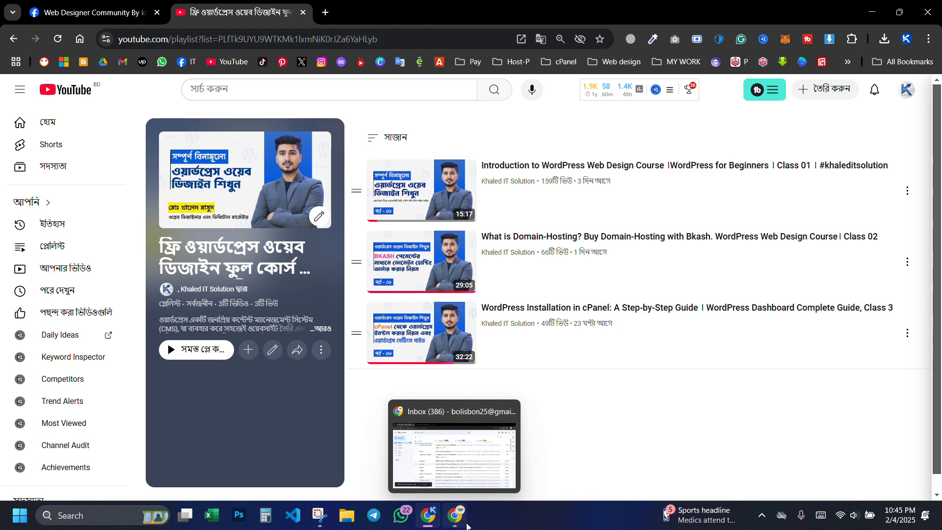
{"action": "left_click", "coordinate": [451, 515]}
{"action": "left_click", "coordinate": [250, 11]}
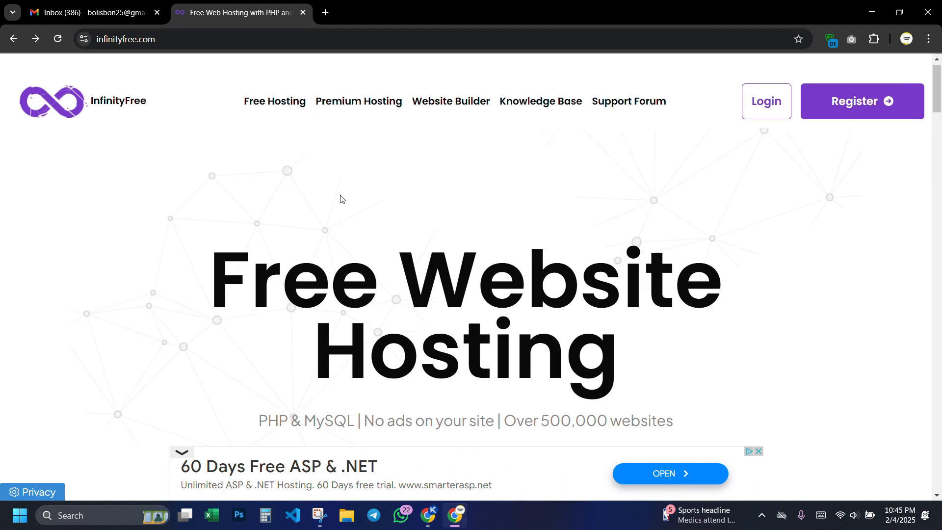
Step: Examine the InfinityFree homepage's hosting benefits, the free hosting feature list and the site's web address
{"action": "scroll", "coordinate": [342, 197], "scroll_direction": "down", "scroll_amount": 15}
{"action": "scroll", "coordinate": [342, 198], "scroll_direction": "down", "scroll_amount": 4}
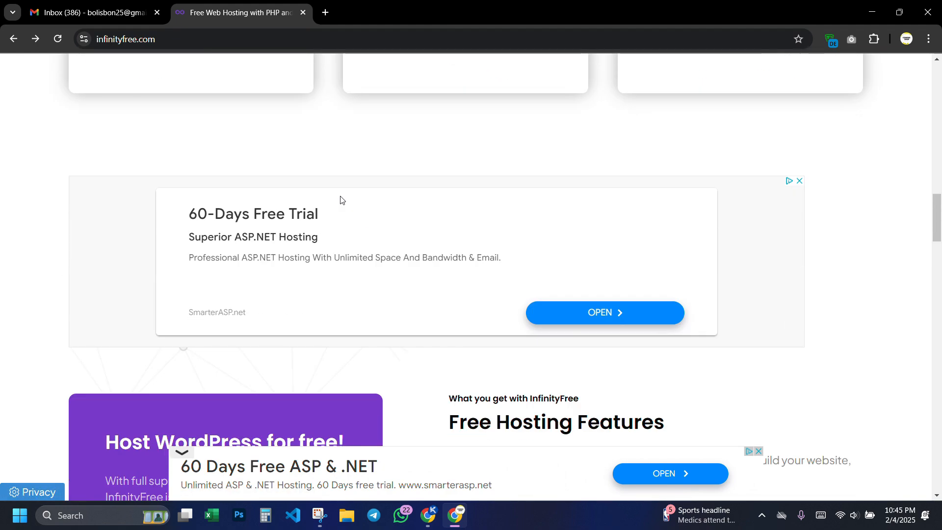
{"action": "scroll", "coordinate": [344, 201], "scroll_direction": "up", "scroll_amount": 10}
{"action": "scroll", "coordinate": [344, 204], "scroll_direction": "down", "scroll_amount": 1}
{"action": "scroll", "coordinate": [345, 204], "scroll_direction": "down", "scroll_amount": 2}
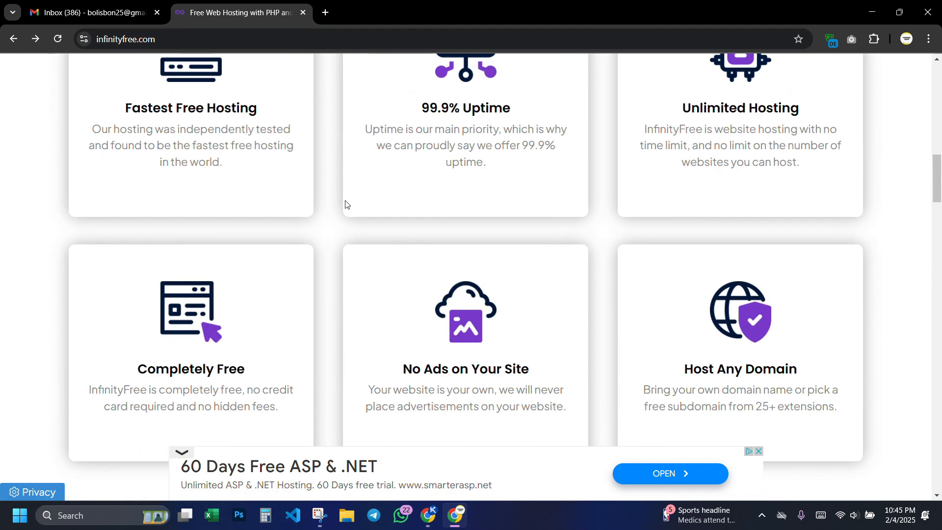
{"action": "scroll", "coordinate": [346, 204], "scroll_direction": "down", "scroll_amount": 2}
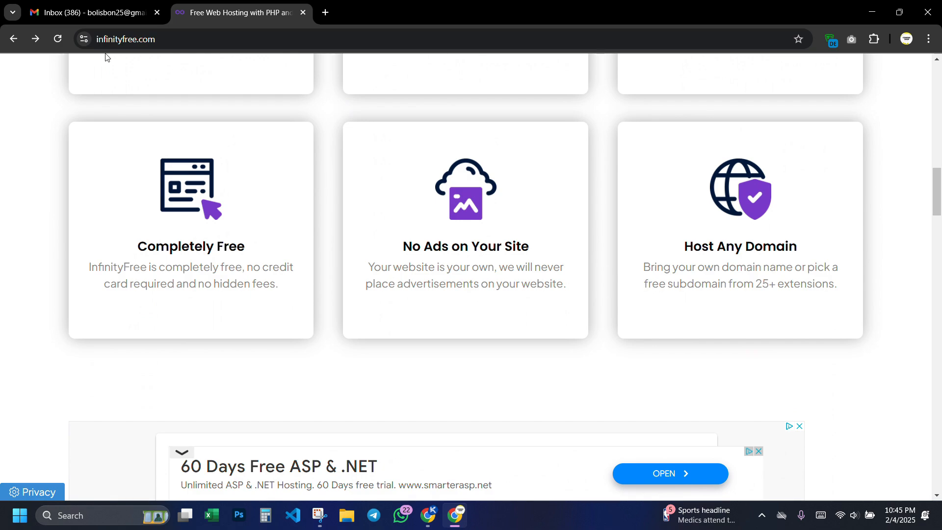
{"action": "scroll", "coordinate": [145, 67], "scroll_direction": "down", "scroll_amount": 15}
{"action": "scroll", "coordinate": [637, 286], "scroll_direction": "up", "scroll_amount": 9}
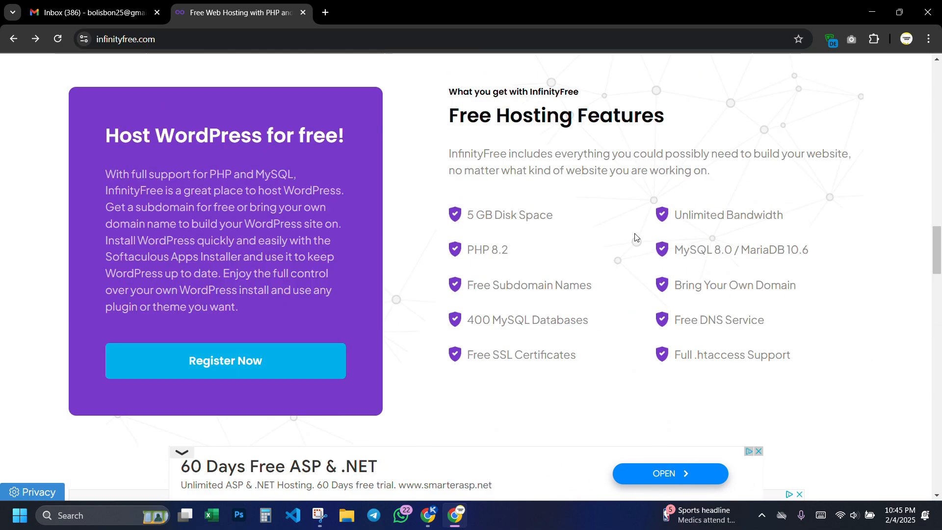
{"action": "scroll", "coordinate": [636, 238], "scroll_direction": "up", "scroll_amount": 20}
{"action": "left_click_drag", "start_coordinate": [211, 40], "coordinate": [178, 41]}
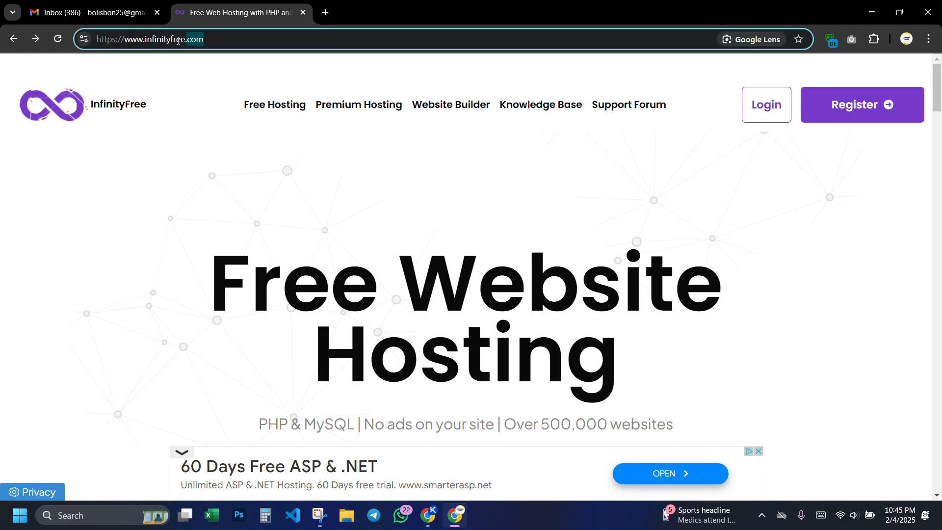
{"action": "triple_click", "coordinate": [178, 41]}
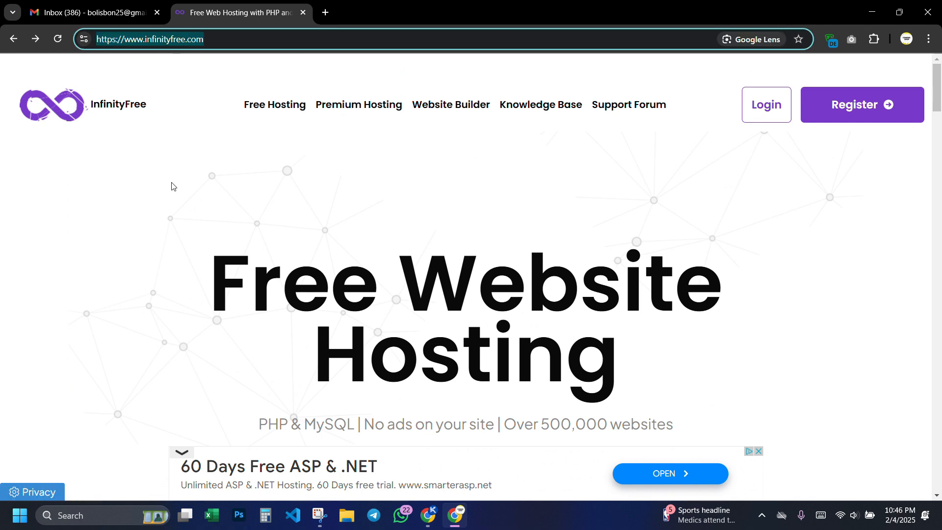
{"action": "left_click", "coordinate": [239, 153]}
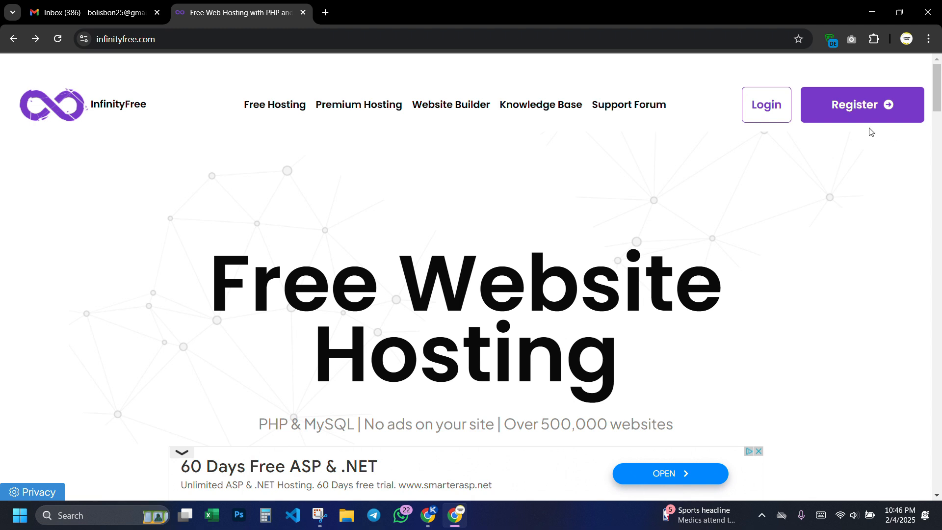
Step: Open the InfinityFree registration form and fill in the email address with the browser's saved suggestion
{"action": "left_click", "coordinate": [858, 106]}
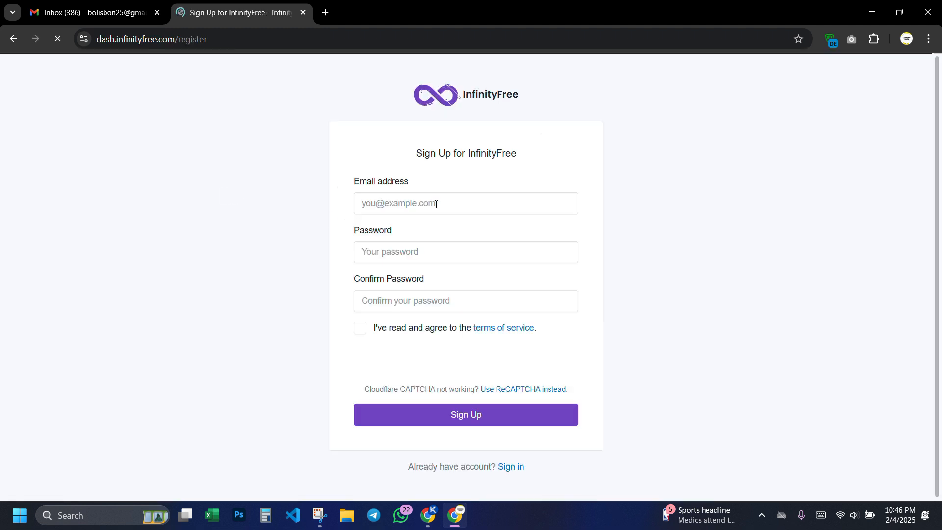
{"action": "left_click", "coordinate": [437, 213]}
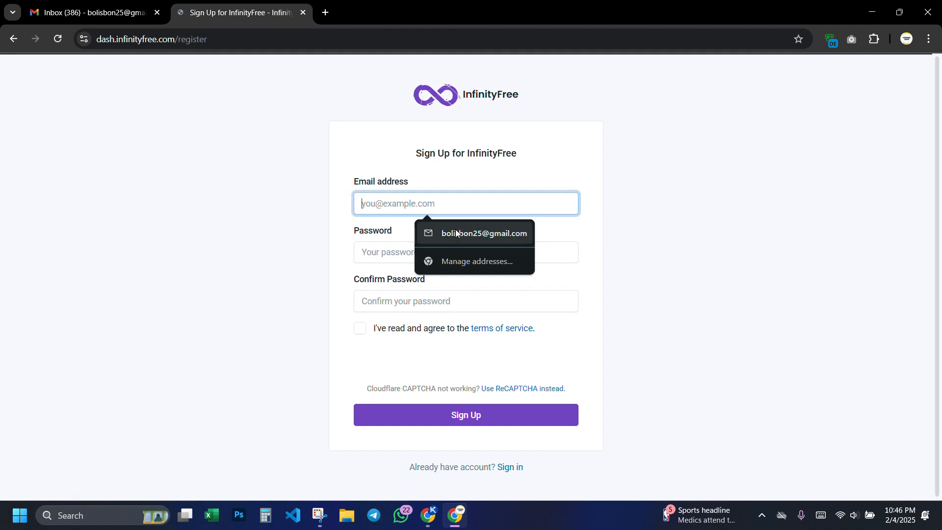
{"action": "left_click", "coordinate": [470, 234]}
{"action": "left_click", "coordinate": [449, 252]}
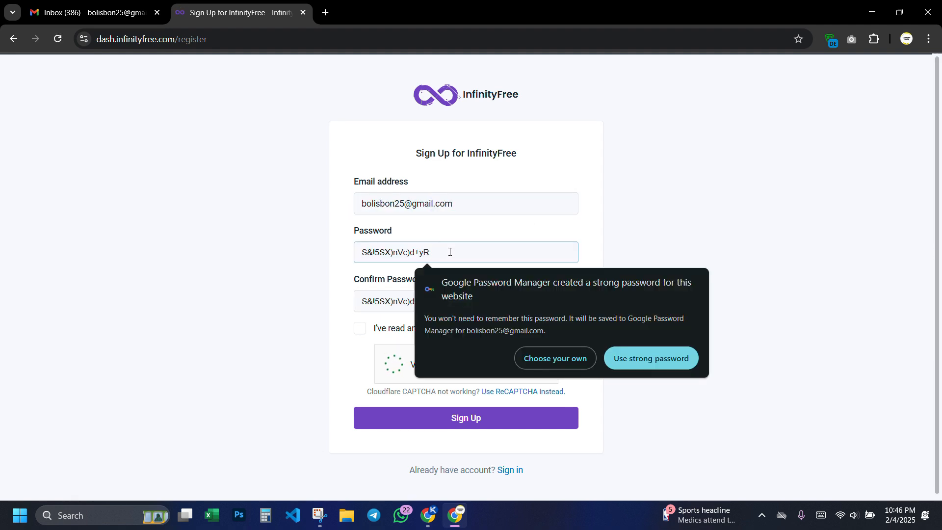
{"action": "left_click", "coordinate": [569, 204]}
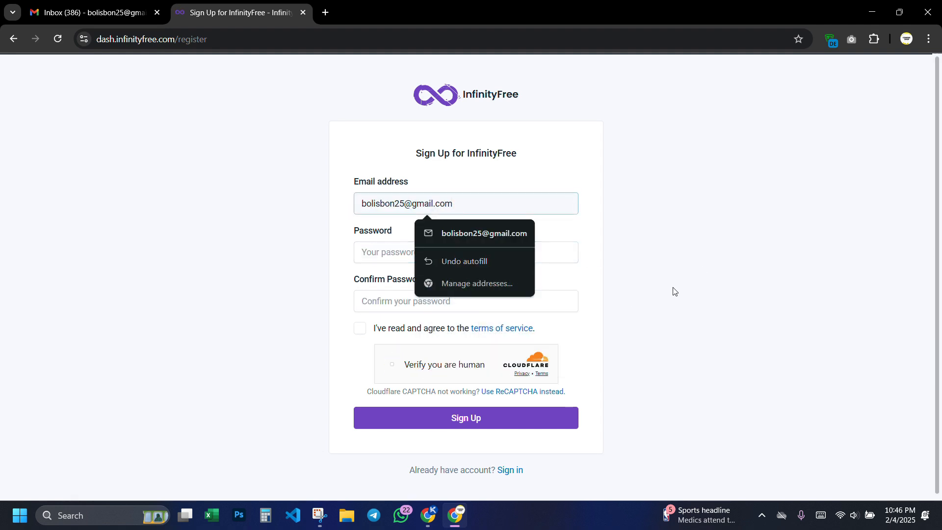
{"action": "left_click", "coordinate": [674, 291]}
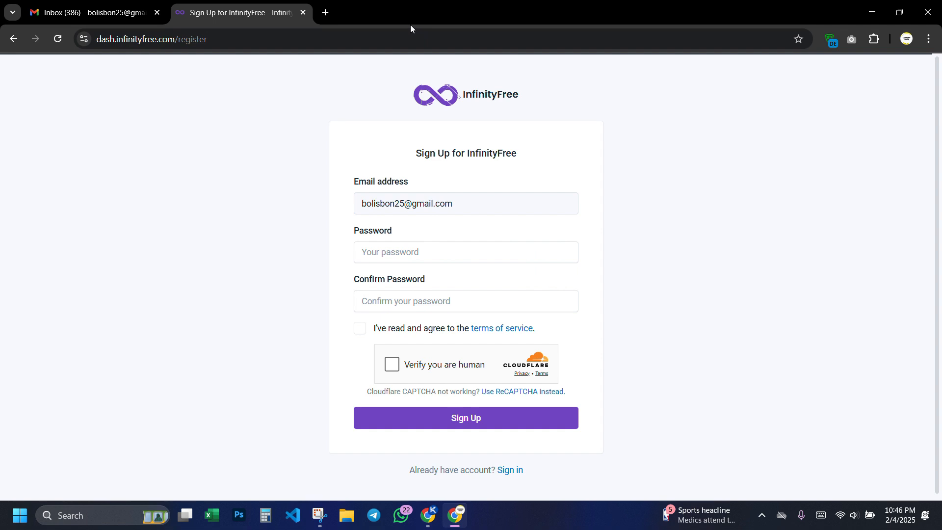
Step: Fill both password fields with the browser's suggested strong password, agree to the terms of service and submit the sign-up form
{"action": "left_click", "coordinate": [457, 257]}
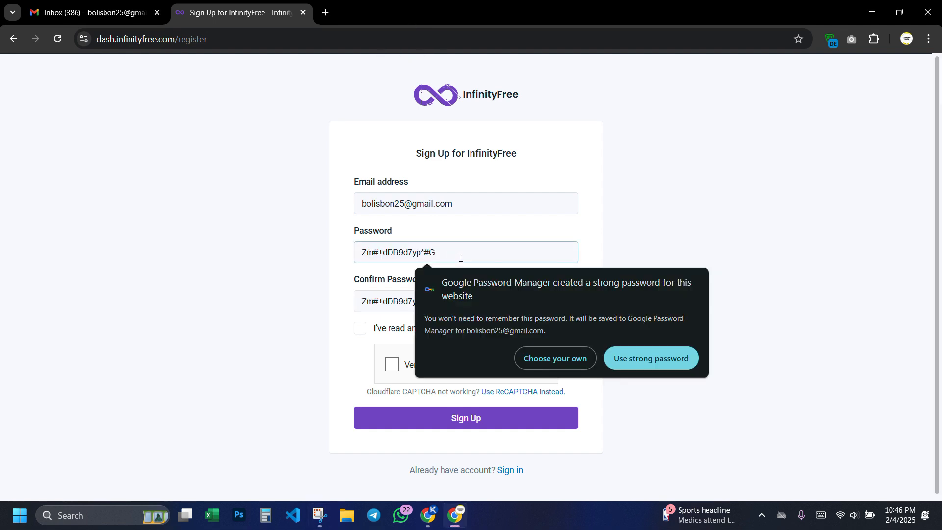
{"action": "left_click", "coordinate": [636, 363]}
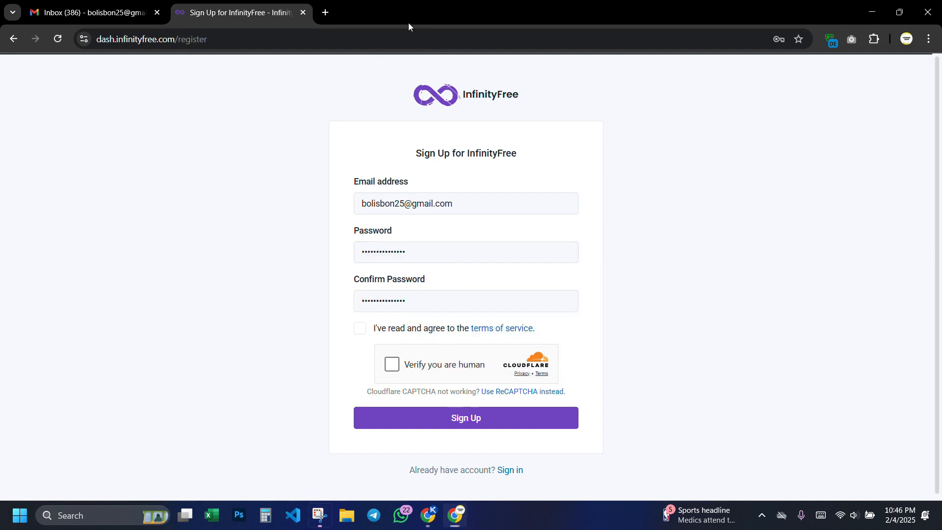
{"action": "left_click", "coordinate": [779, 39]}
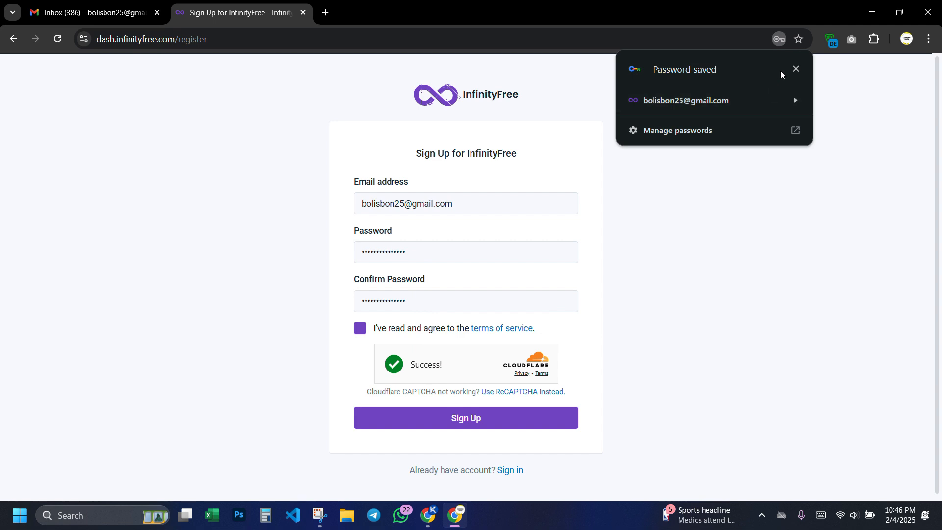
{"action": "left_click", "coordinate": [778, 40]}
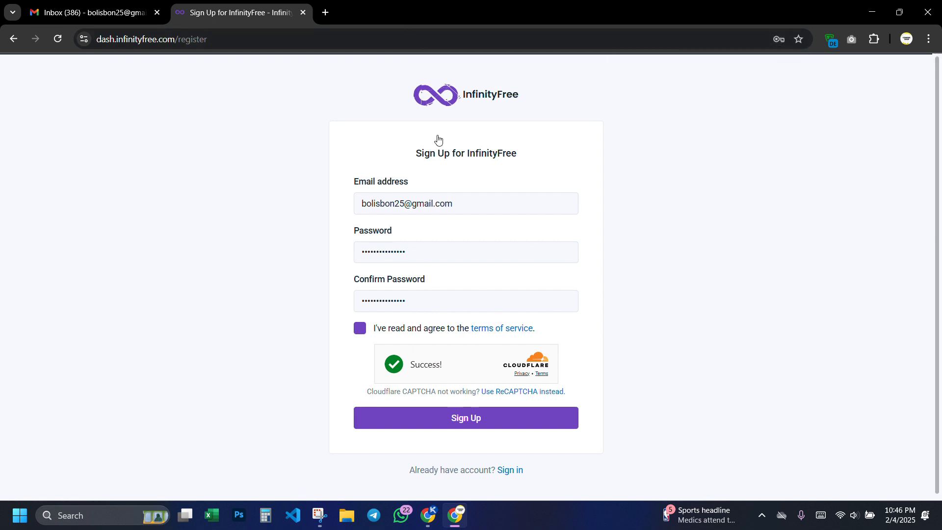
{"action": "left_click", "coordinate": [469, 419]}
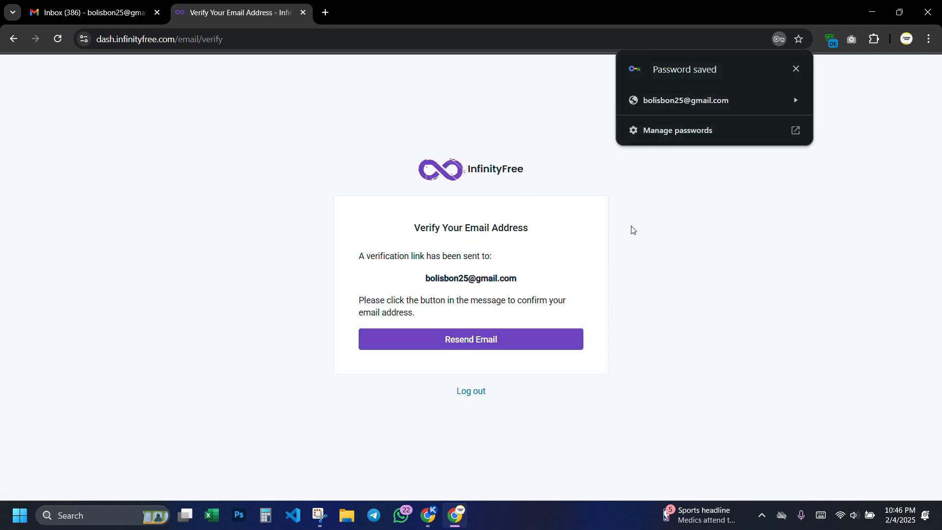
Step: Refresh the Gmail inbox and open the "Verify email address for InfinityFree" message
{"action": "left_click", "coordinate": [98, 13]}
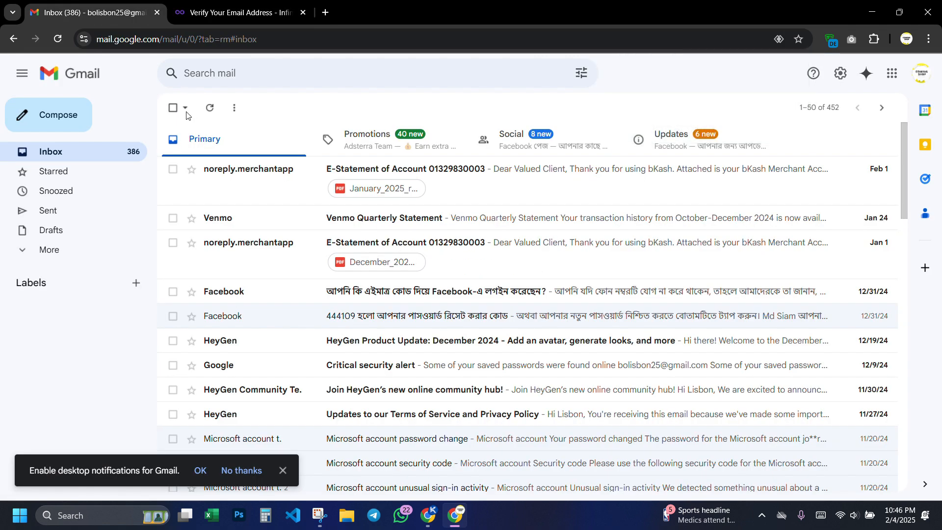
{"action": "left_click", "coordinate": [214, 107]}
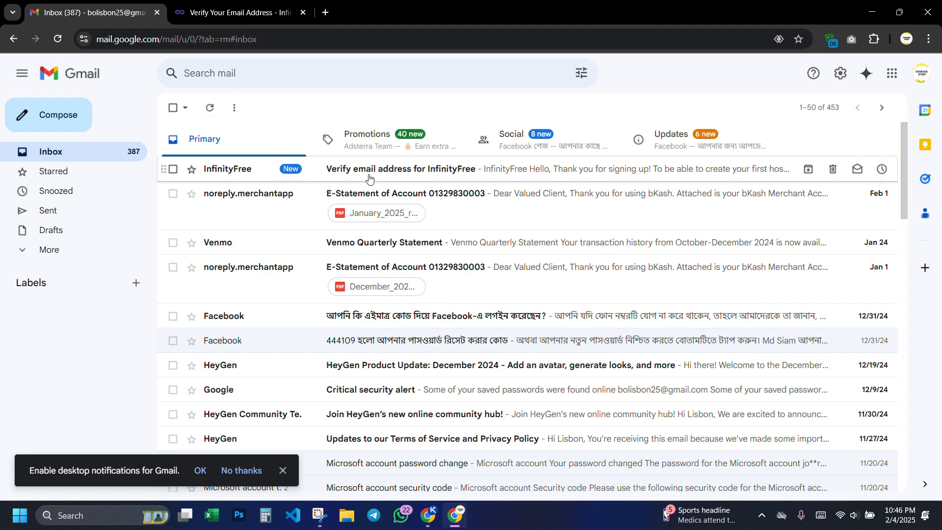
{"action": "left_click", "coordinate": [336, 179]}
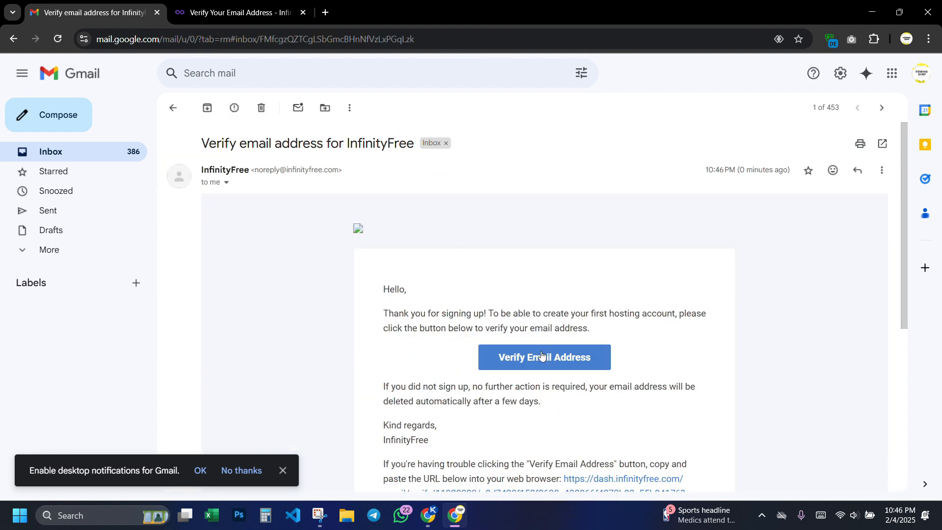
Step: Review the InfinityFree verification message and verify the email address through it
{"action": "scroll", "coordinate": [585, 366], "scroll_direction": "down", "scroll_amount": 3}
{"action": "scroll", "coordinate": [559, 294], "scroll_direction": "up", "scroll_amount": 3}
{"action": "scroll", "coordinate": [562, 294], "scroll_direction": "down", "scroll_amount": 3}
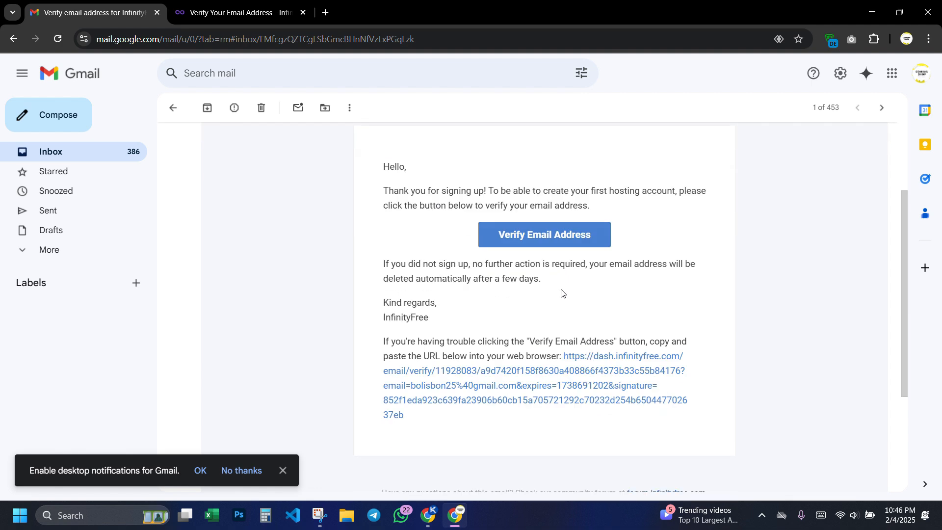
{"action": "scroll", "coordinate": [562, 294], "scroll_direction": "up", "scroll_amount": 3}
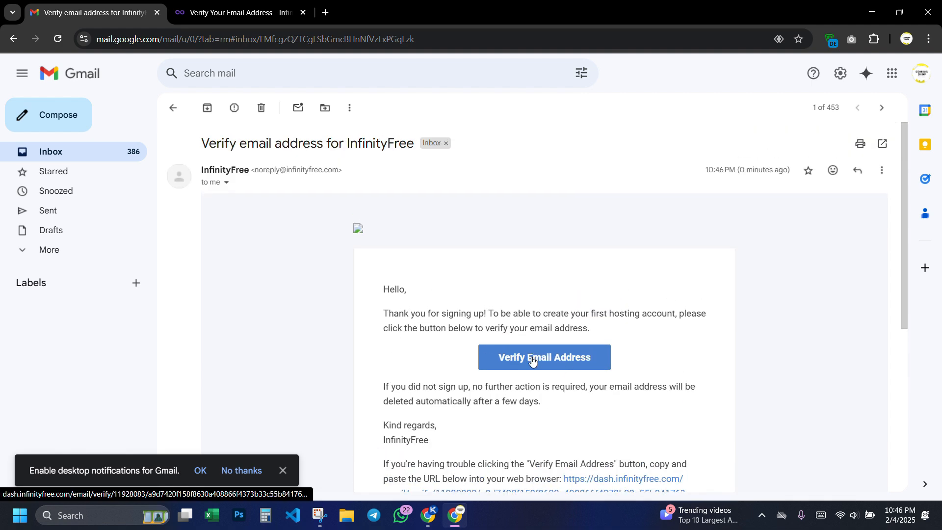
{"action": "left_click", "coordinate": [532, 360]}
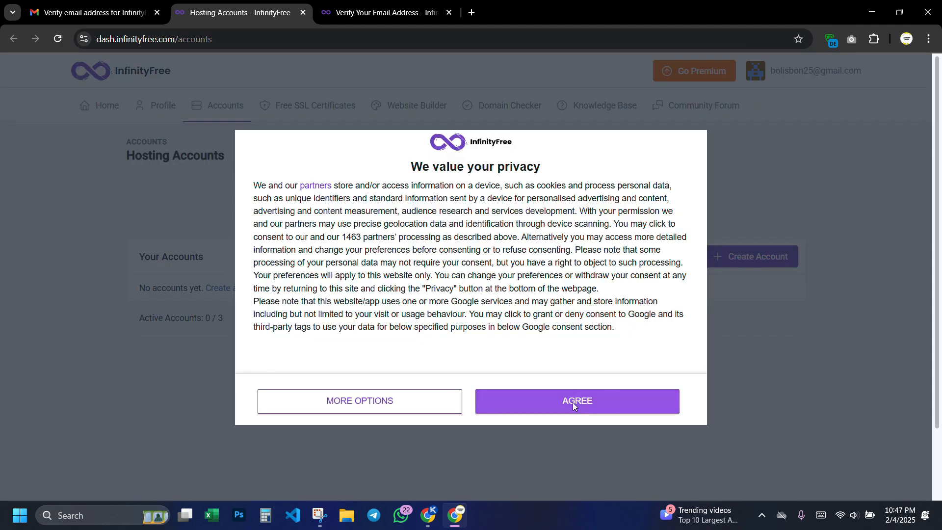
Step: Agree to the privacy notice and start creating a hosting account, closing the interstitial ad
{"action": "left_click", "coordinate": [570, 399]}
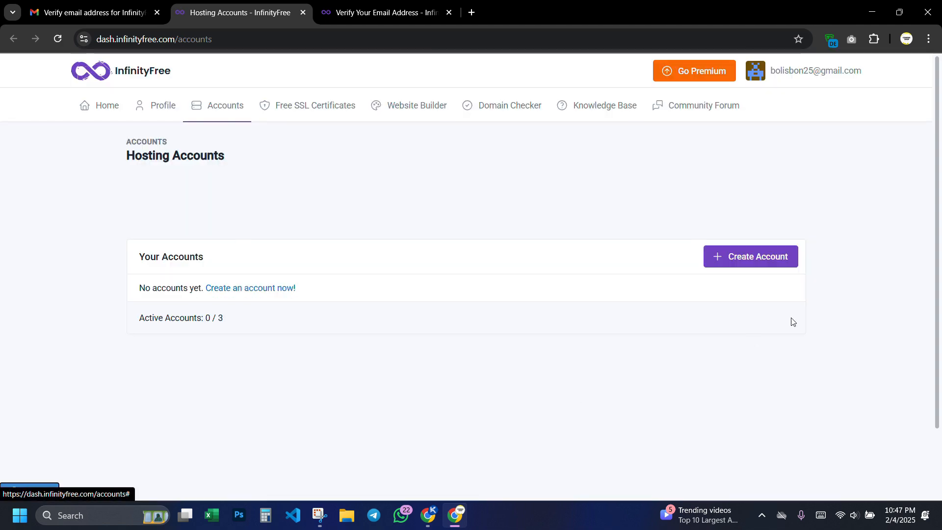
{"action": "left_click", "coordinate": [755, 260]}
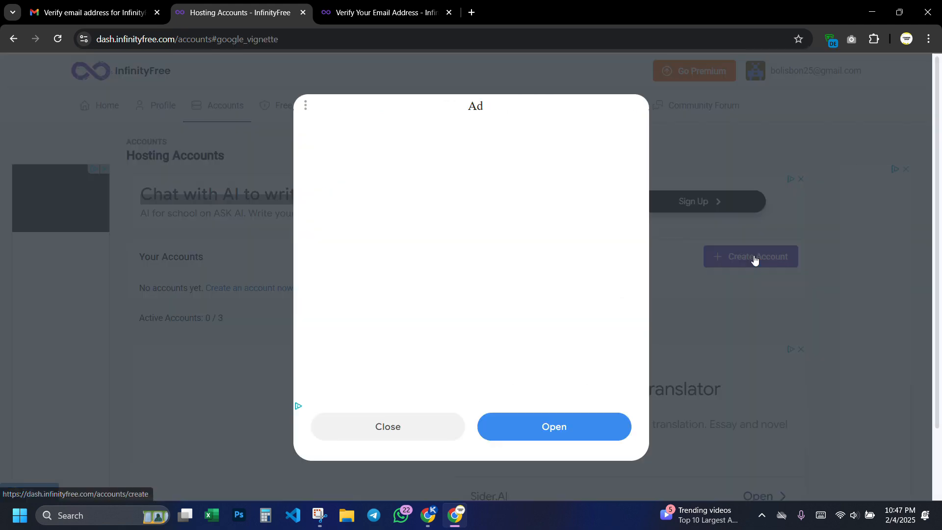
{"action": "left_click", "coordinate": [365, 431]}
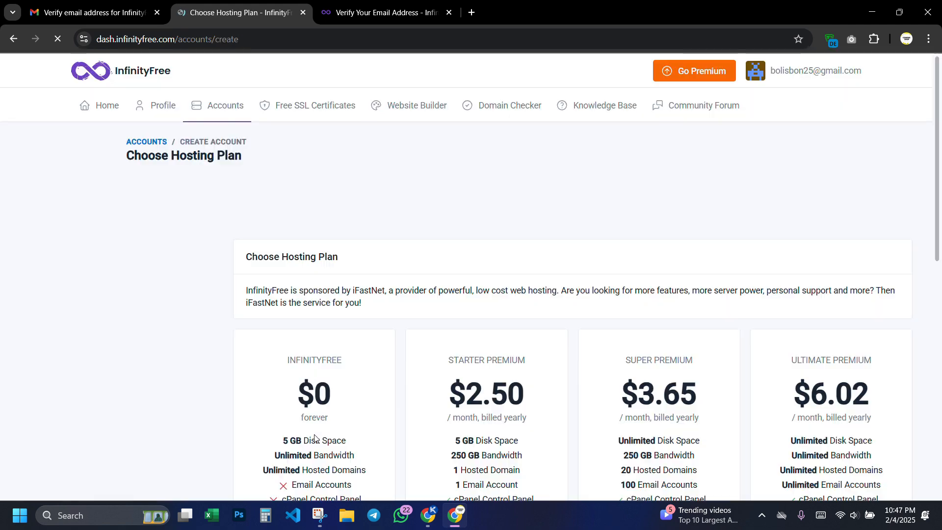
Step: Compare the hosting plans and choose the free $0 InfinityFree plan
{"action": "scroll", "coordinate": [240, 267], "scroll_direction": "down", "scroll_amount": 3}
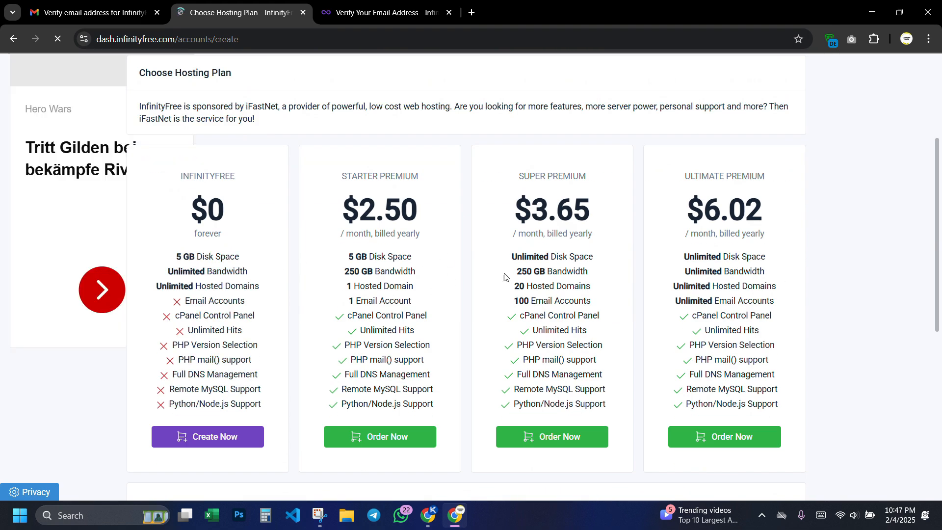
{"action": "scroll", "coordinate": [215, 294], "scroll_direction": "down", "scroll_amount": 3}
{"action": "scroll", "coordinate": [214, 294], "scroll_direction": "up", "scroll_amount": 1}
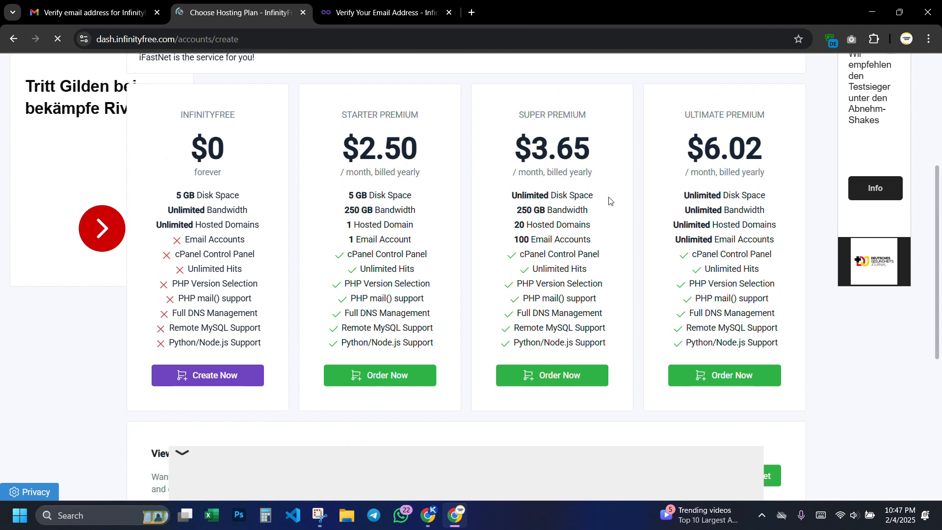
{"action": "left_click", "coordinate": [220, 379]}
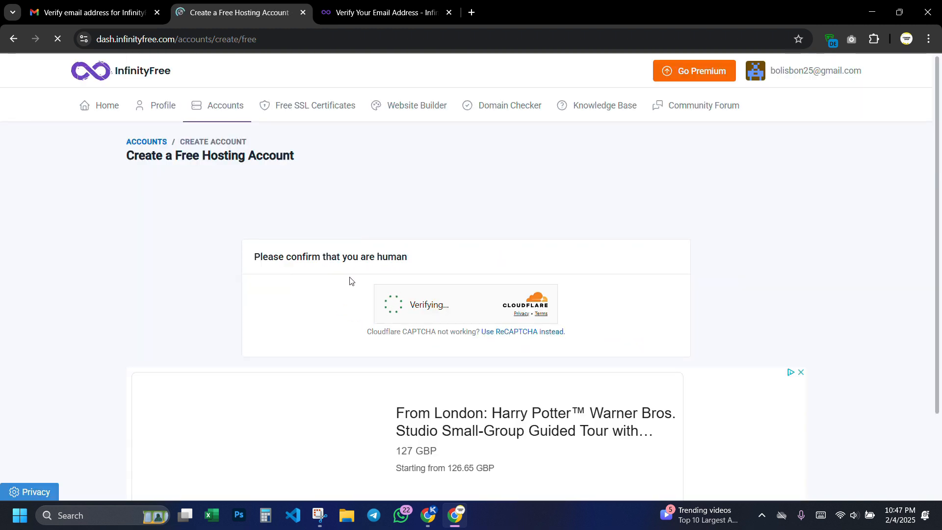
{"action": "scroll", "coordinate": [550, 253], "scroll_direction": "down", "scroll_amount": 2}
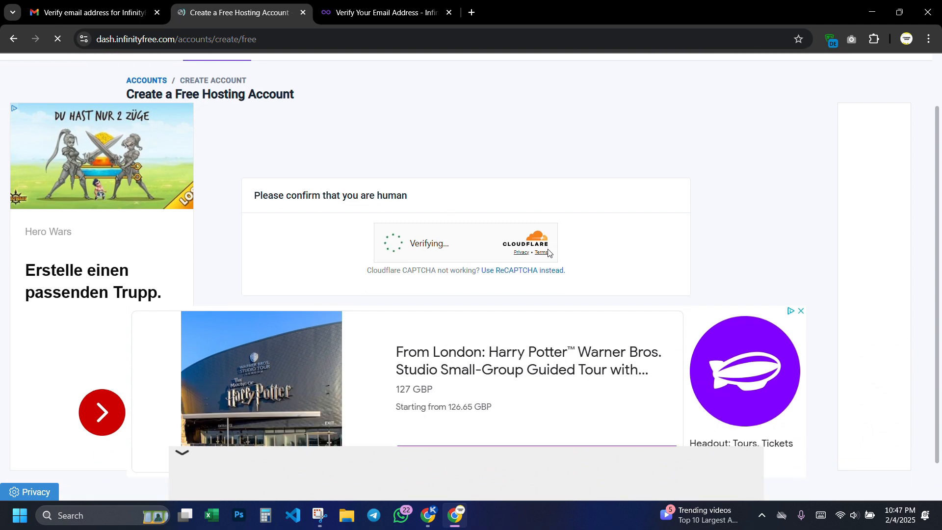
{"action": "scroll", "coordinate": [550, 253], "scroll_direction": "up", "scroll_amount": 1}
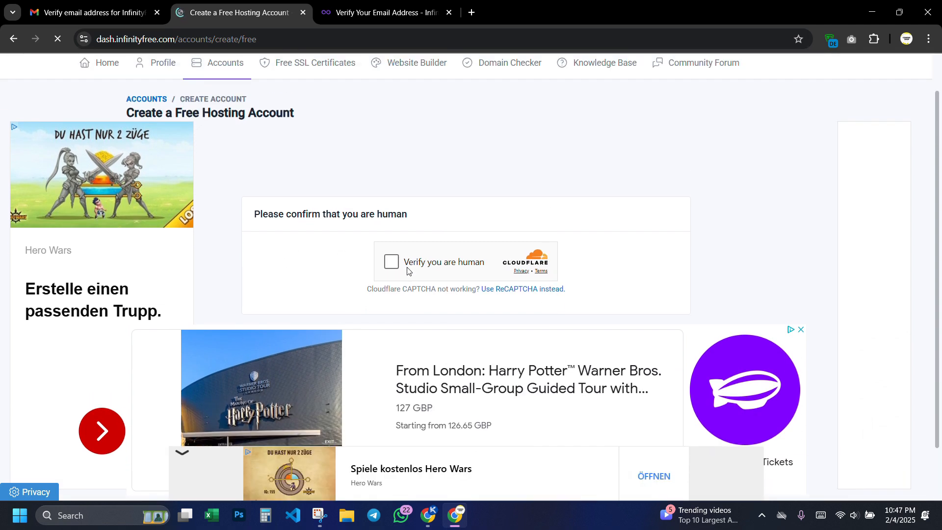
{"action": "scroll", "coordinate": [566, 283], "scroll_direction": "down", "scroll_amount": 1}
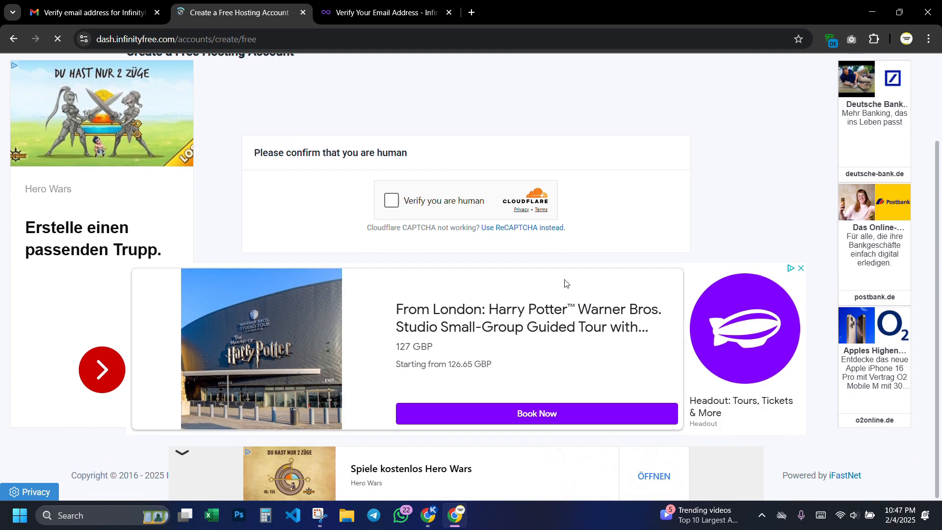
{"action": "scroll", "coordinate": [569, 283], "scroll_direction": "up", "scroll_amount": 2}
{"action": "scroll", "coordinate": [602, 296], "scroll_direction": "down", "scroll_amount": 2}
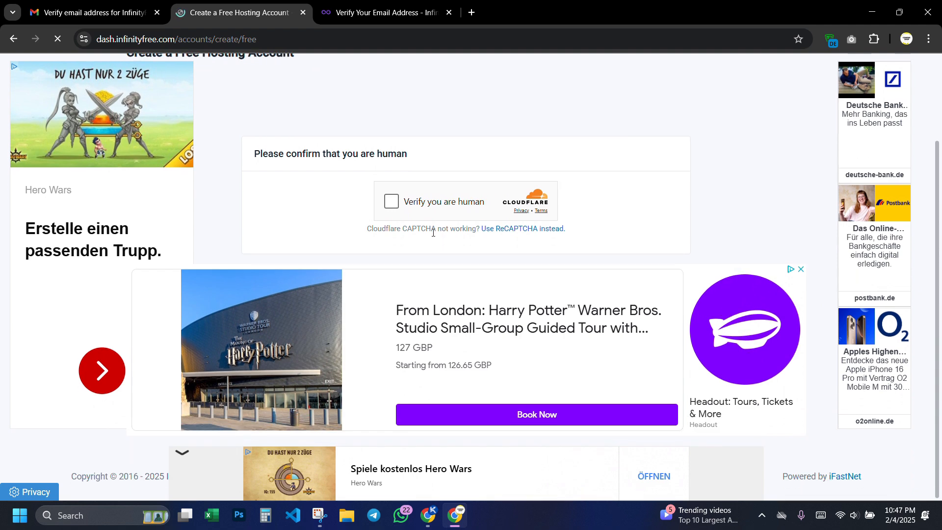
Step: Pass the human verification check and enter the site owner's first name as the subdomain
{"action": "scroll", "coordinate": [433, 233], "scroll_direction": "up", "scroll_amount": 1}
{"action": "left_click", "coordinate": [392, 261]}
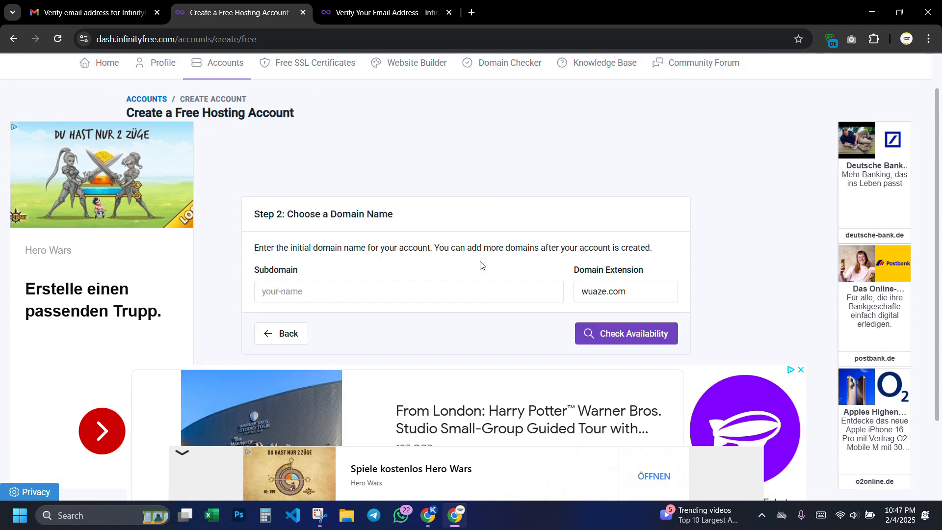
{"action": "left_click", "coordinate": [369, 289]}
{"action": "key", "text": "ctrl+a"}
{"action": "key", "text": "BackSpace"}
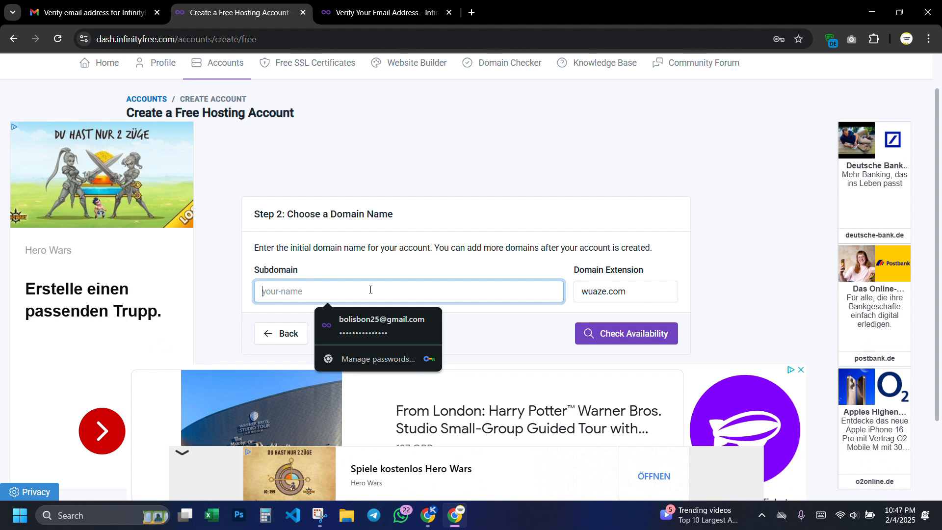
{"action": "type", "text": "k"}
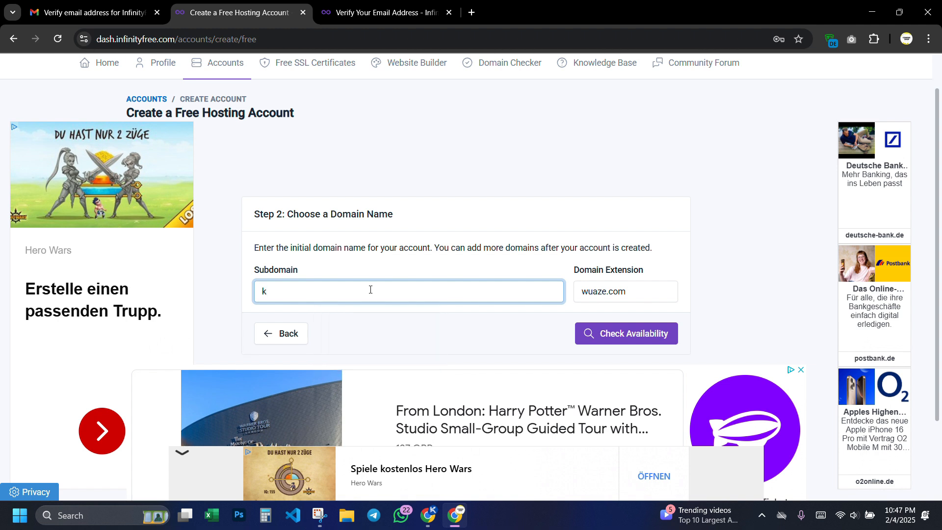
{"action": "type", "text": "haled"}
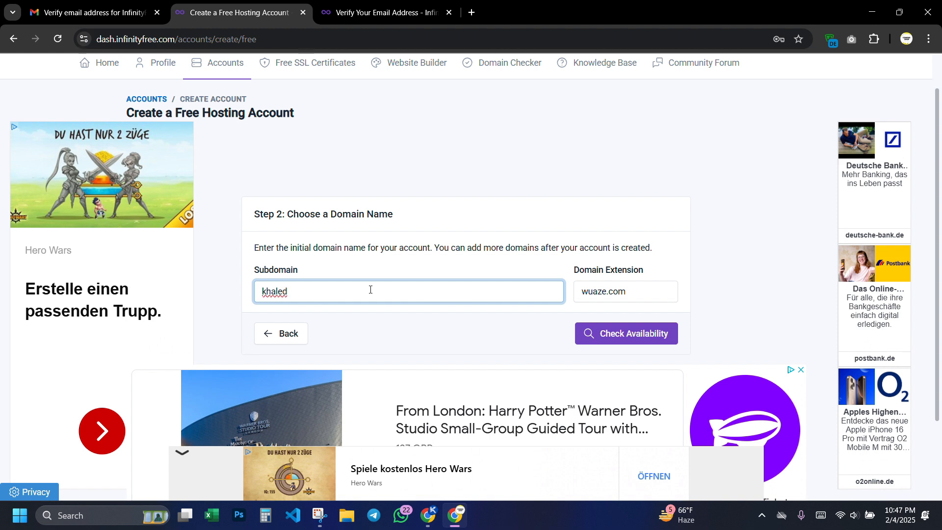
Step: Try out rf.gd and lovestoblog.com as the domain extension
{"action": "left_click", "coordinate": [655, 290]}
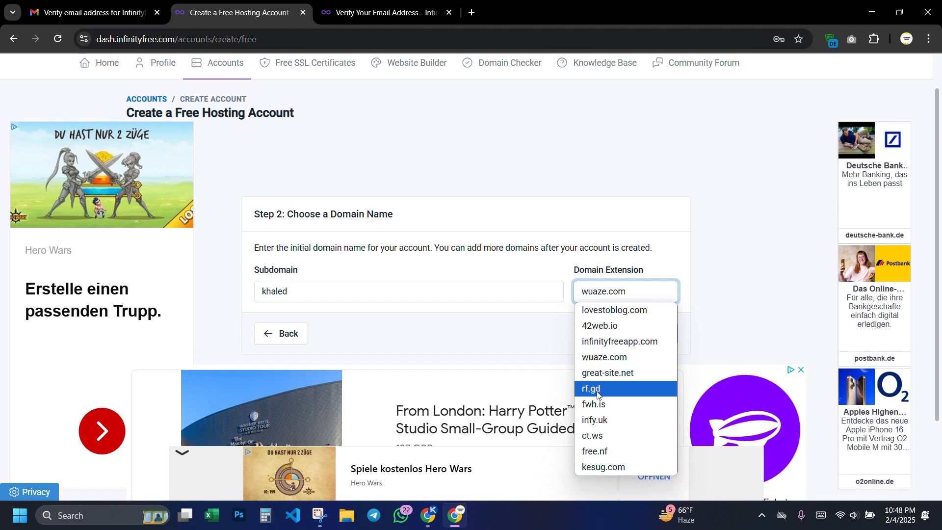
{"action": "left_click", "coordinate": [596, 390]}
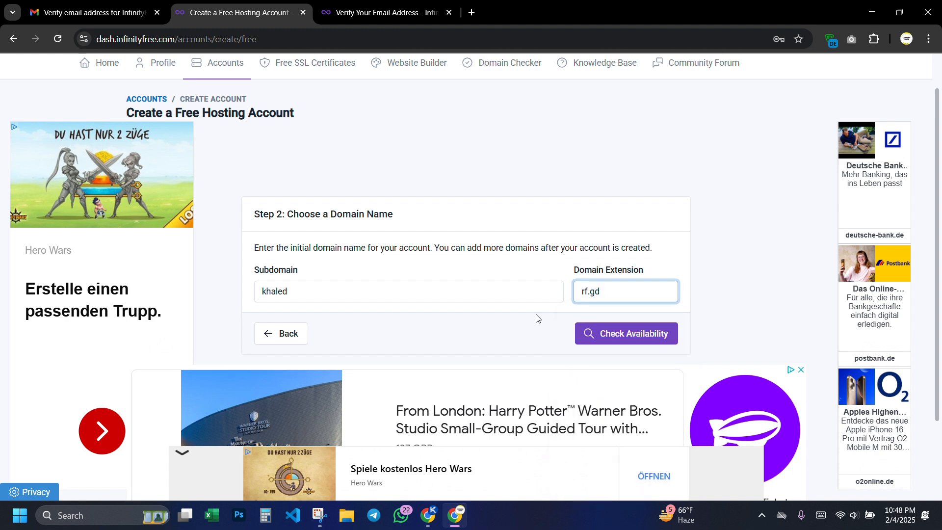
{"action": "left_click", "coordinate": [629, 291]}
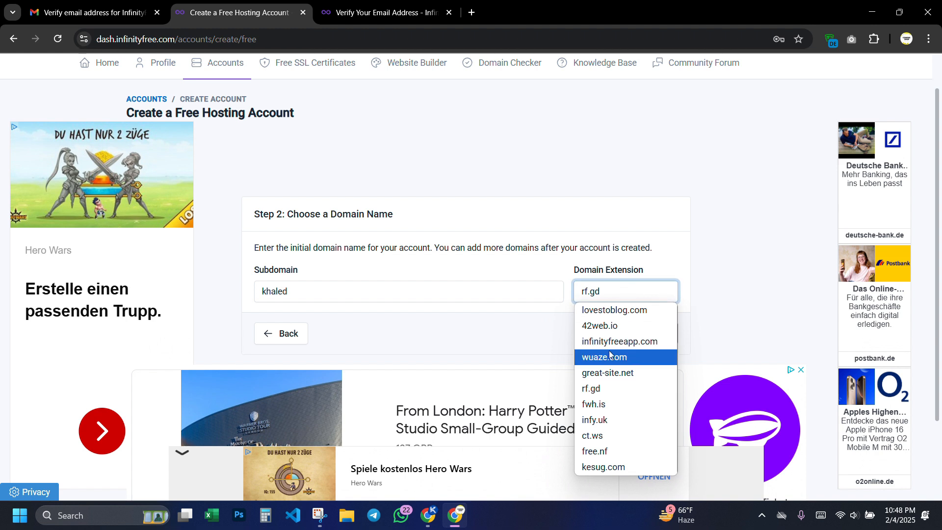
{"action": "left_click", "coordinate": [601, 311]}
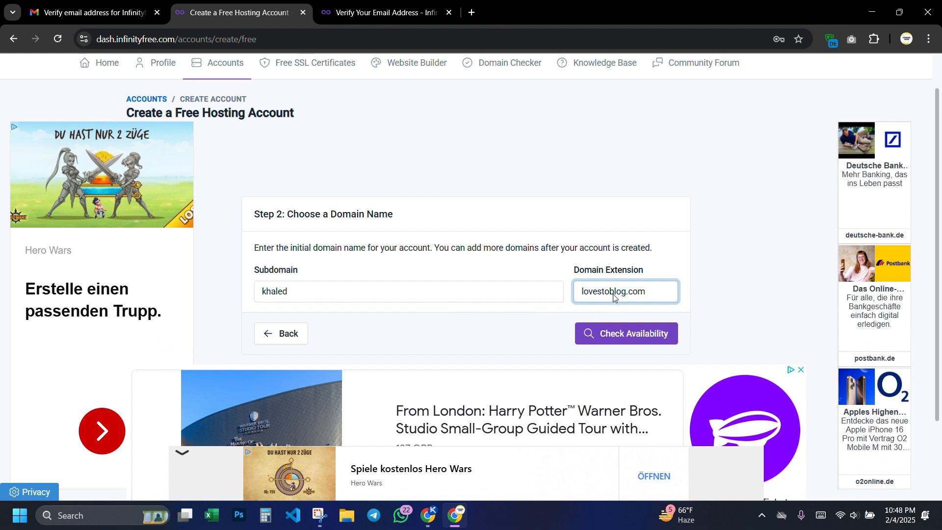
Step: Set the domain extension to rf.gd and check the domain's availability
{"action": "left_click", "coordinate": [637, 293]}
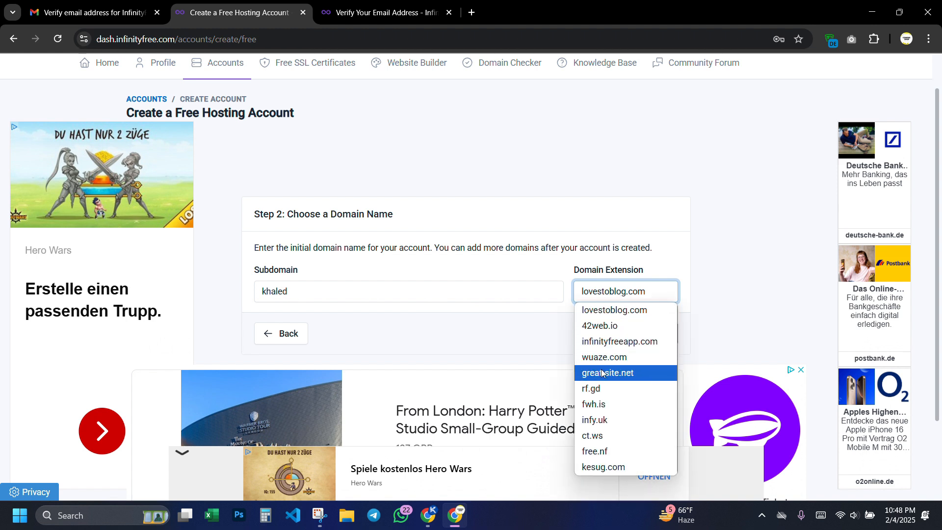
{"action": "left_click", "coordinate": [601, 385]}
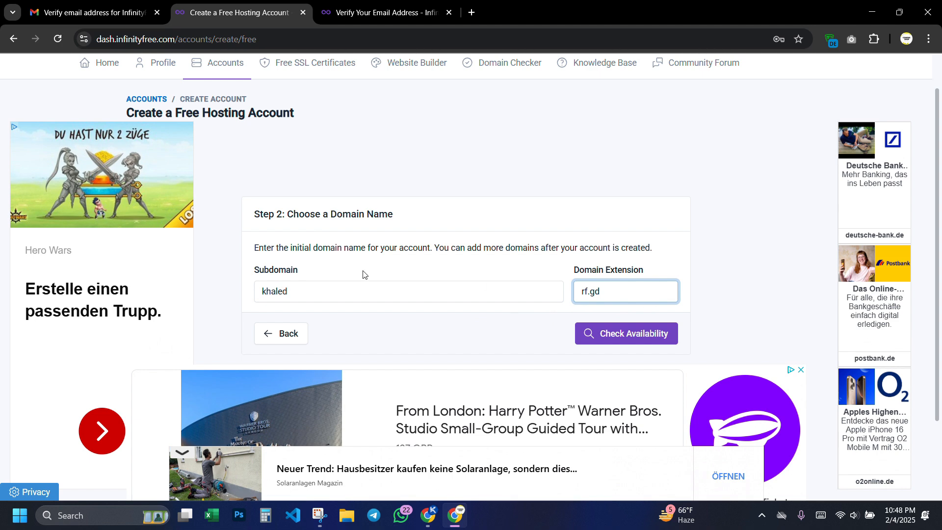
{"action": "left_click", "coordinate": [618, 339]}
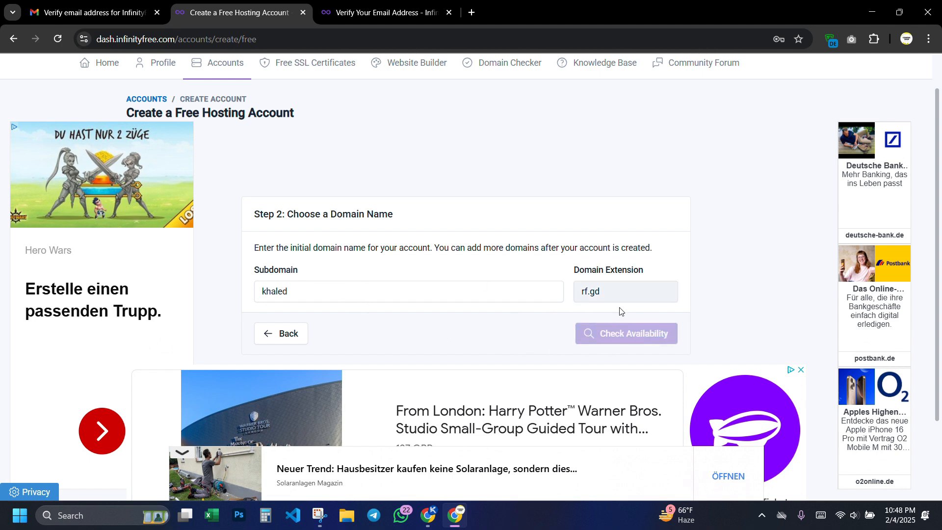
Step: Keep the suggested account label and password, and set the email consent to "I Approve"
{"action": "scroll", "coordinate": [623, 249], "scroll_direction": "down", "scroll_amount": 3}
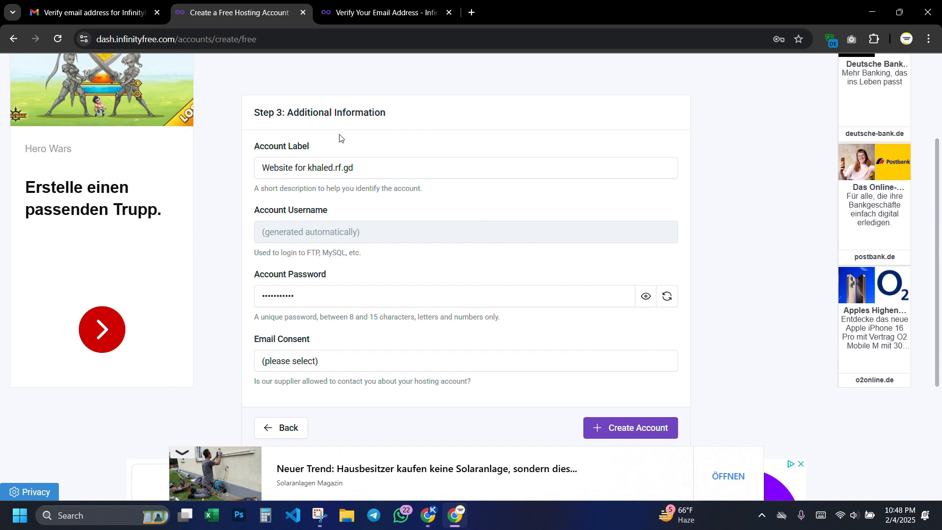
{"action": "left_click", "coordinate": [380, 168]}
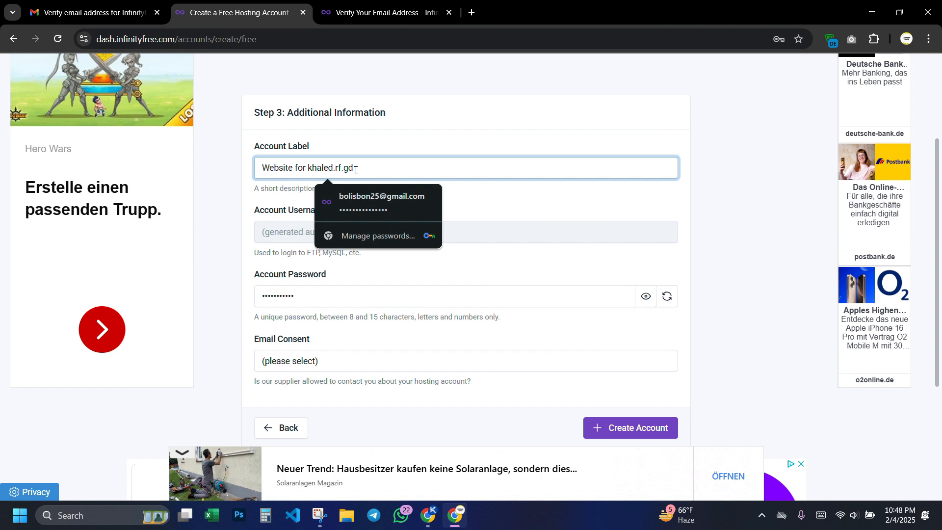
{"action": "left_click", "coordinate": [520, 206]}
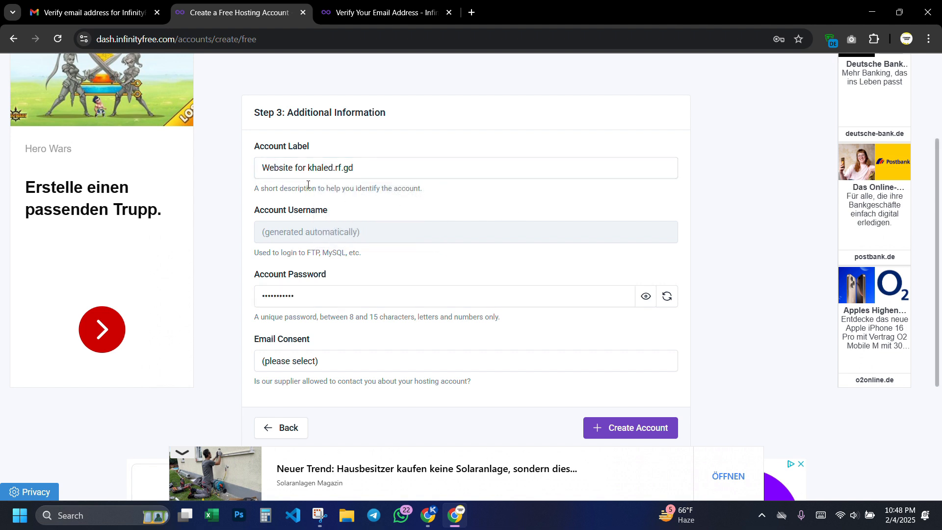
{"action": "scroll", "coordinate": [381, 217], "scroll_direction": "down", "scroll_amount": 1}
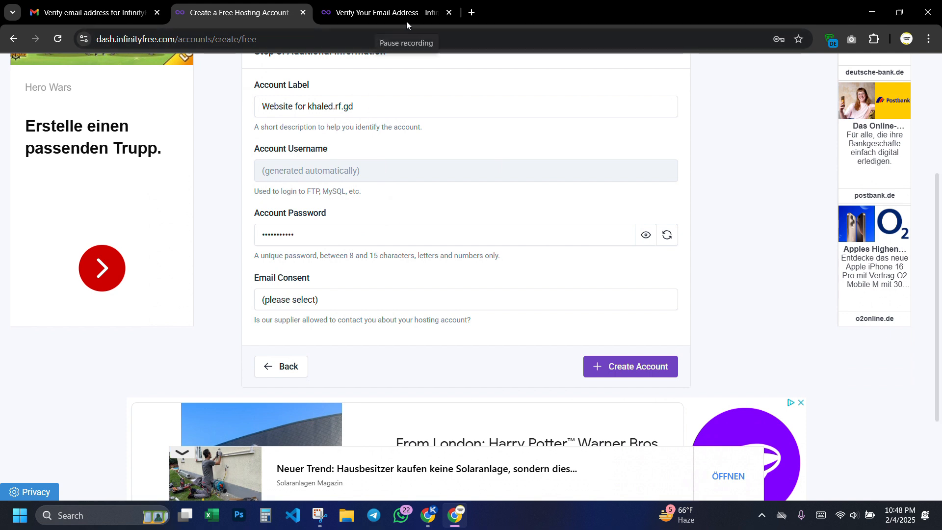
{"action": "scroll", "coordinate": [311, 308], "scroll_direction": "up", "scroll_amount": 1}
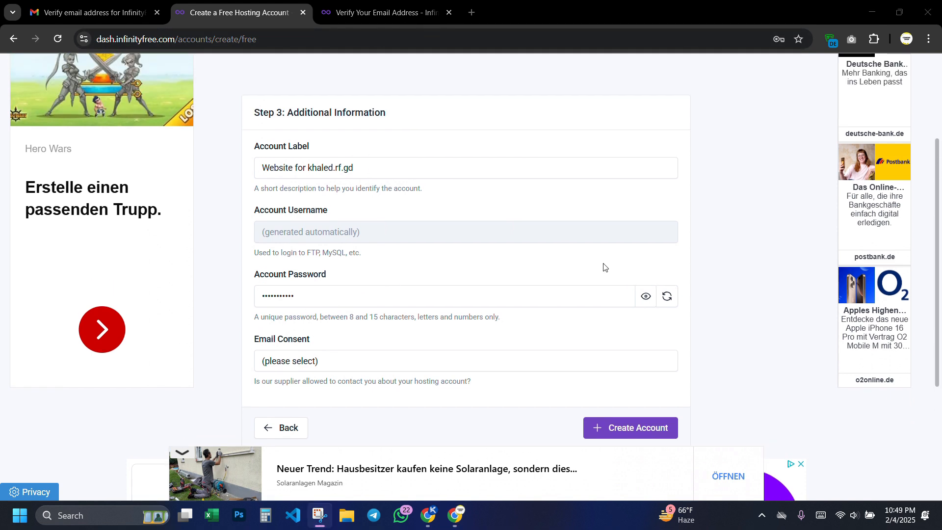
{"action": "left_click", "coordinate": [344, 360]}
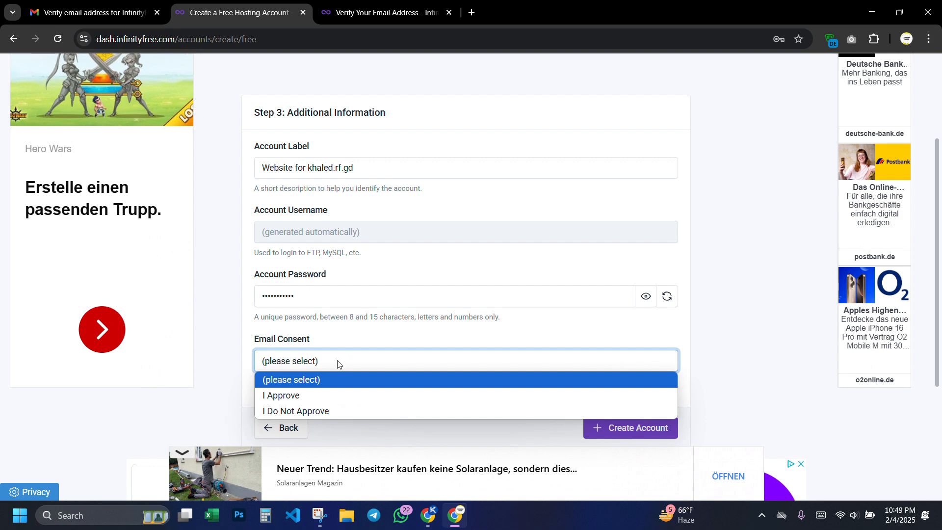
{"action": "left_click", "coordinate": [312, 395]}
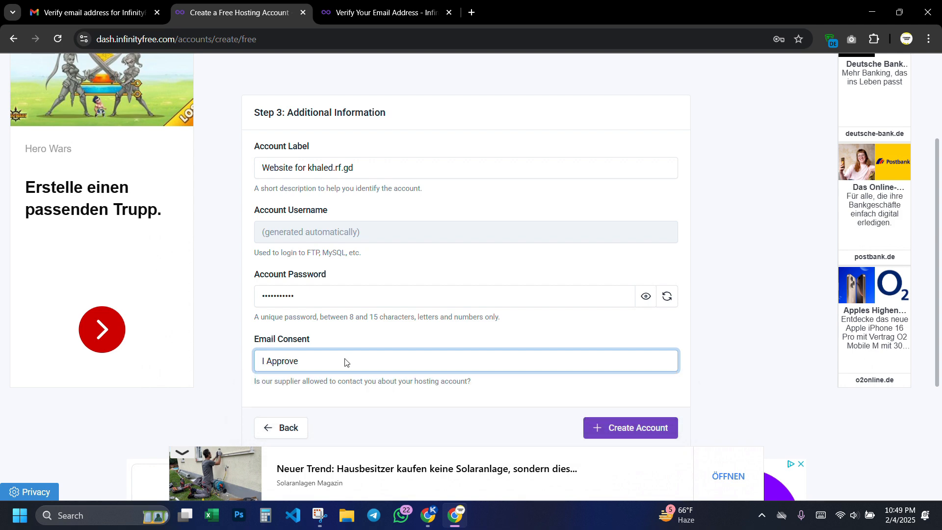
Step: Create the hosting account and view its creation notice
{"action": "scroll", "coordinate": [399, 327], "scroll_direction": "down", "scroll_amount": 3}
{"action": "scroll", "coordinate": [520, 289], "scroll_direction": "down", "scroll_amount": 1}
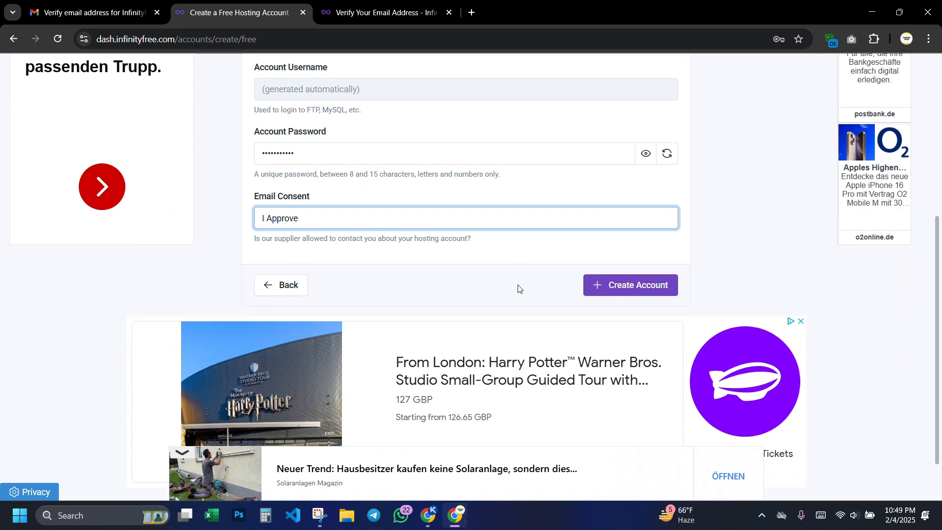
{"action": "scroll", "coordinate": [520, 288], "scroll_direction": "up", "scroll_amount": 3}
{"action": "left_click", "coordinate": [634, 421]}
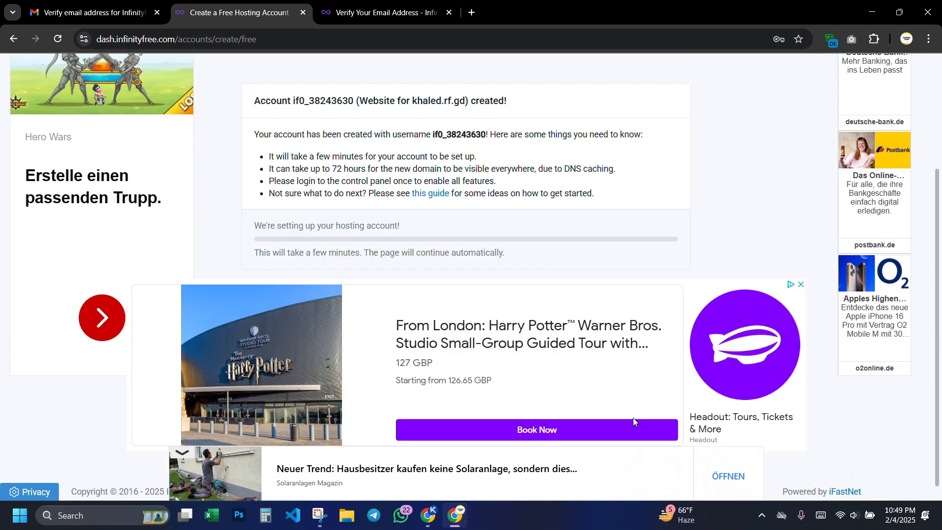
{"action": "left_click", "coordinate": [732, 222]}
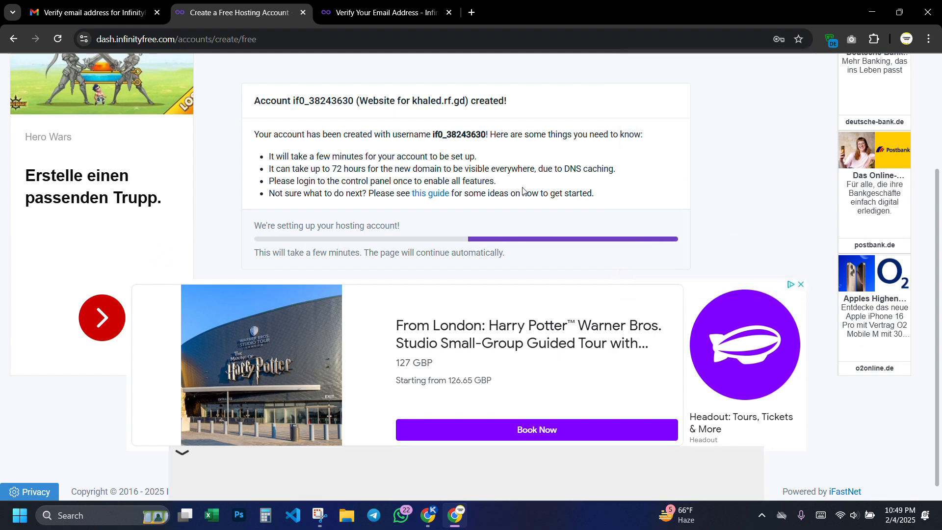
{"action": "scroll", "coordinate": [635, 181], "scroll_direction": "up", "scroll_amount": 1}
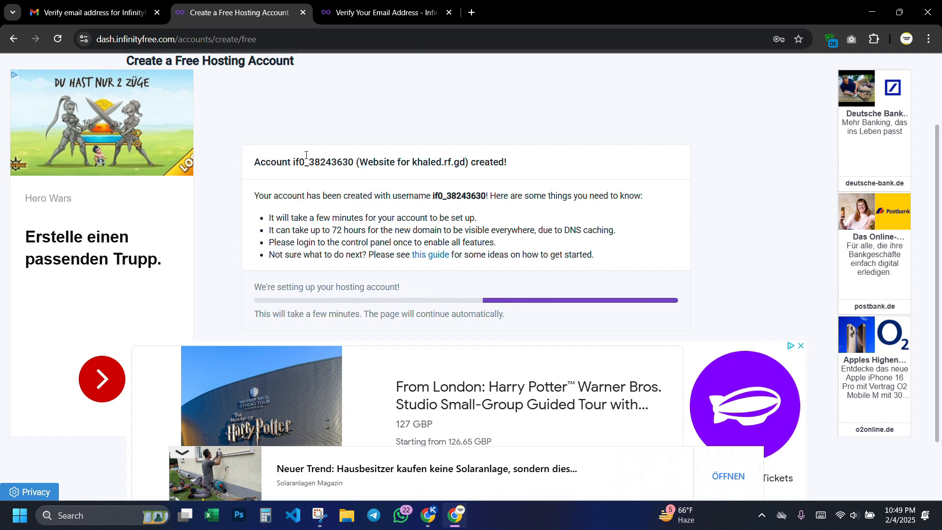
Step: Check the Gmail inbox for new messages and return to the InfinityFree account creation page
{"action": "left_click", "coordinate": [86, 13]}
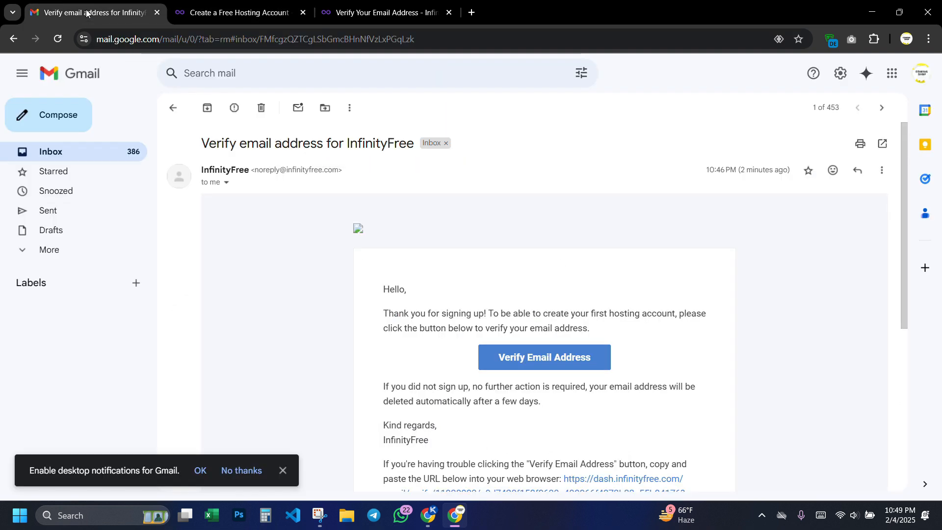
{"action": "left_click", "coordinate": [174, 109]}
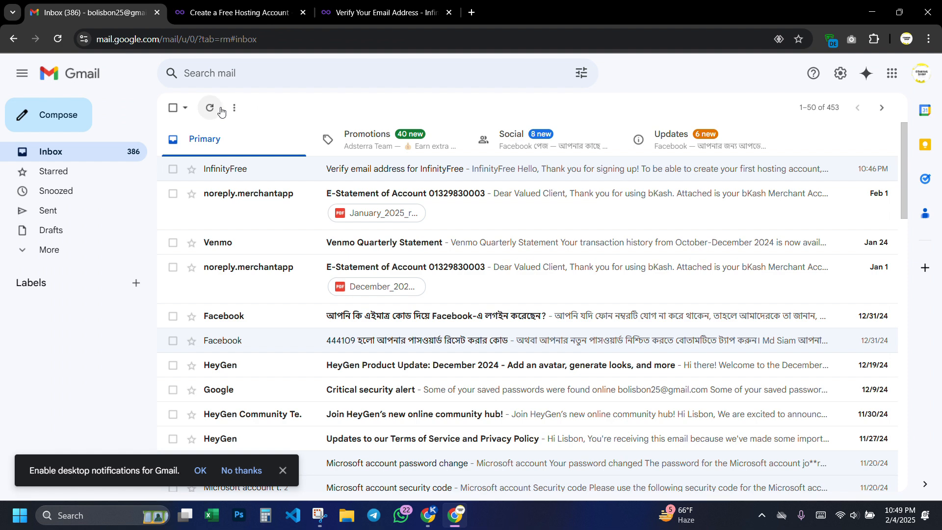
{"action": "left_click", "coordinate": [255, 14]}
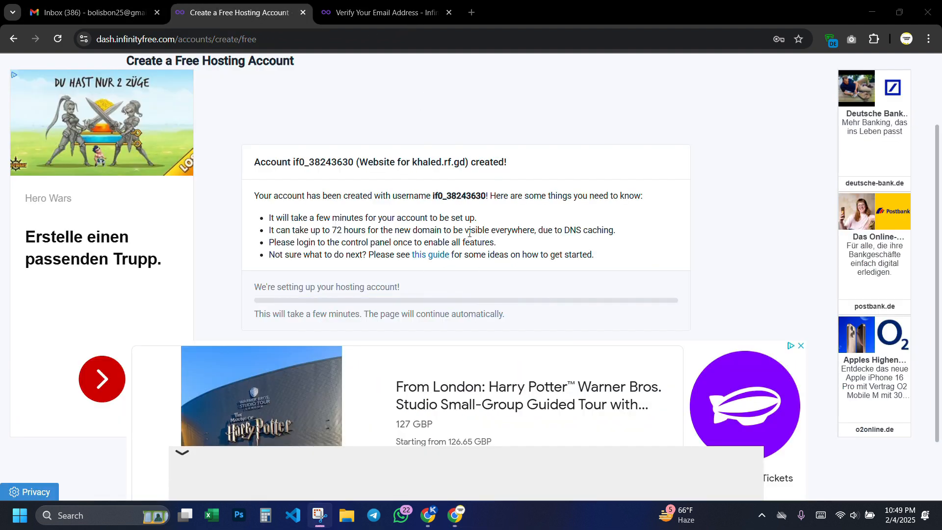
Step: Copy the new rf.gd domain from the hosting account's domain list and load it in the email verification tab
{"action": "scroll", "coordinate": [446, 167], "scroll_direction": "down", "scroll_amount": 1}
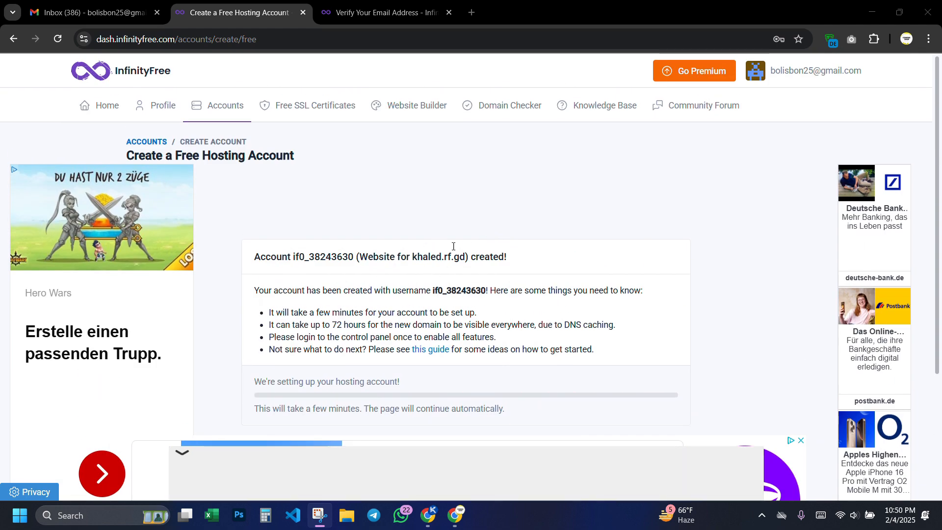
{"action": "scroll", "coordinate": [442, 241], "scroll_direction": "down", "scroll_amount": 2}
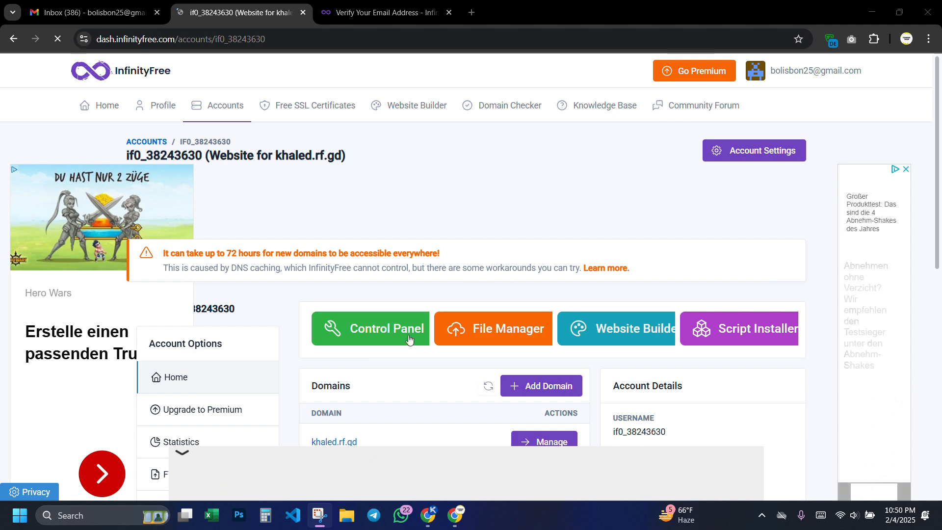
{"action": "scroll", "coordinate": [383, 218], "scroll_direction": "down", "scroll_amount": 10}
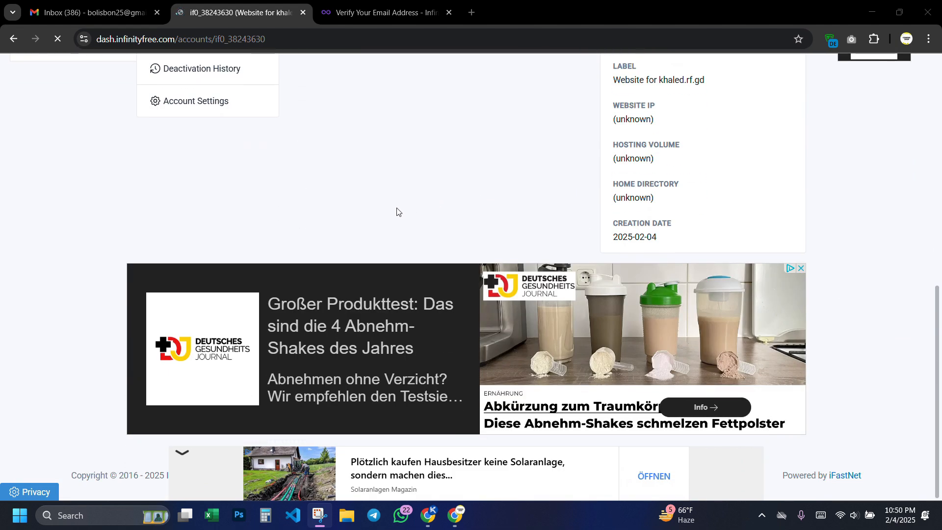
{"action": "scroll", "coordinate": [397, 211], "scroll_direction": "up", "scroll_amount": 6}
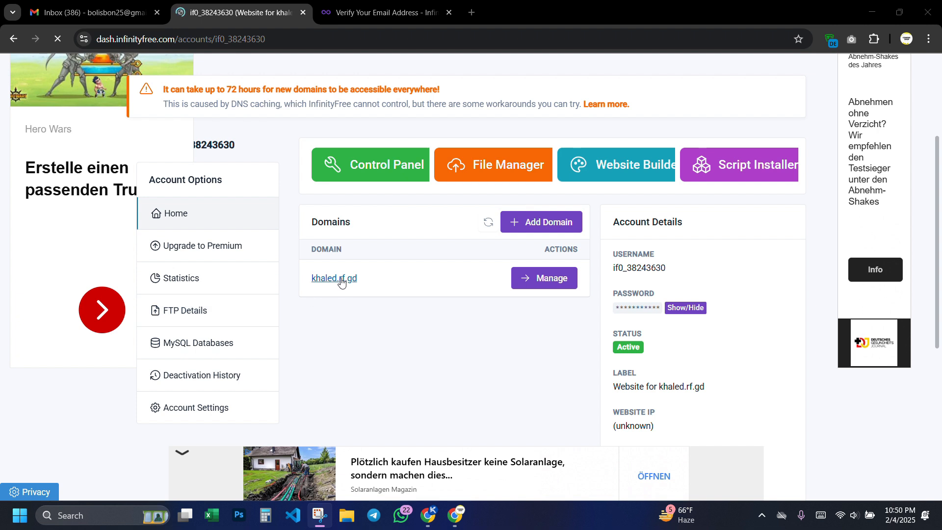
{"action": "left_click_drag", "start_coordinate": [367, 279], "coordinate": [311, 283]}
{"action": "key", "text": "ctrl+c"}
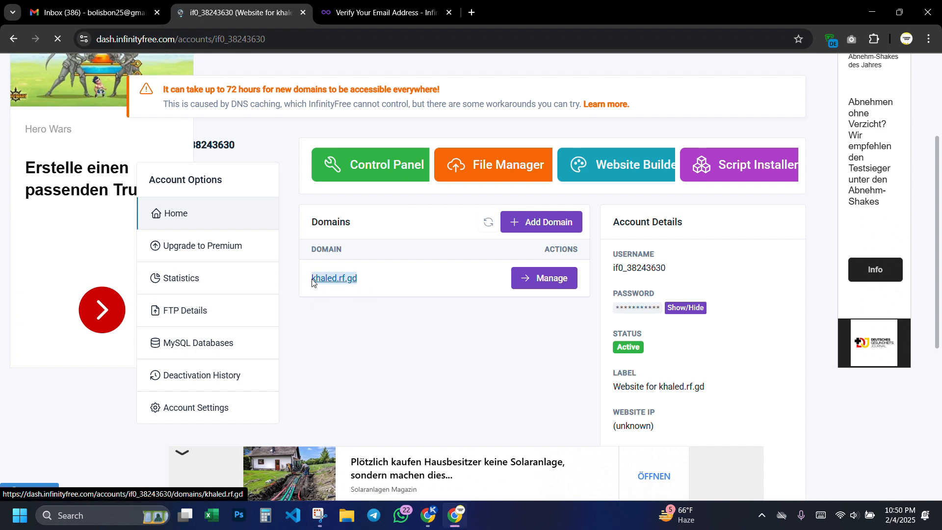
{"action": "left_click", "coordinate": [365, 14]}
{"action": "right_click", "coordinate": [366, 14]}
{"action": "left_click", "coordinate": [344, 35]}
{"action": "key", "text": "ctrl+v"}
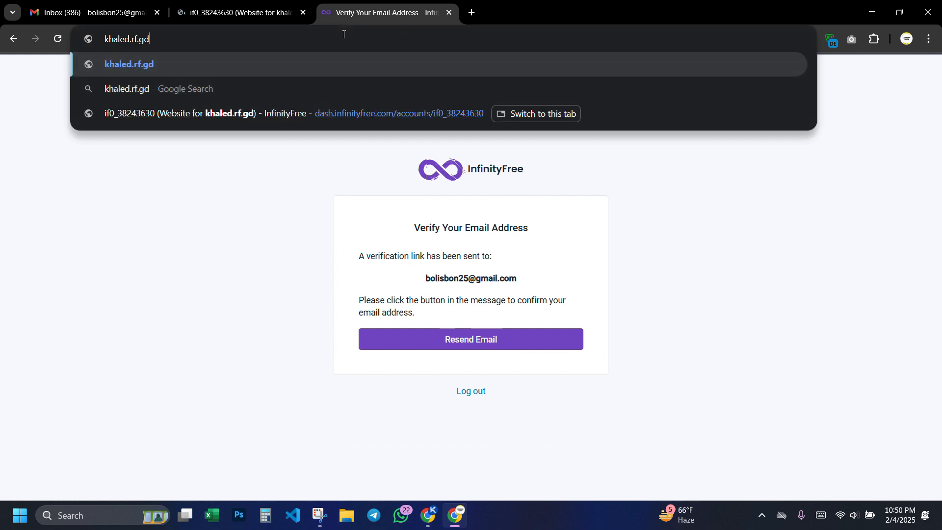
{"action": "key", "text": "Return"}
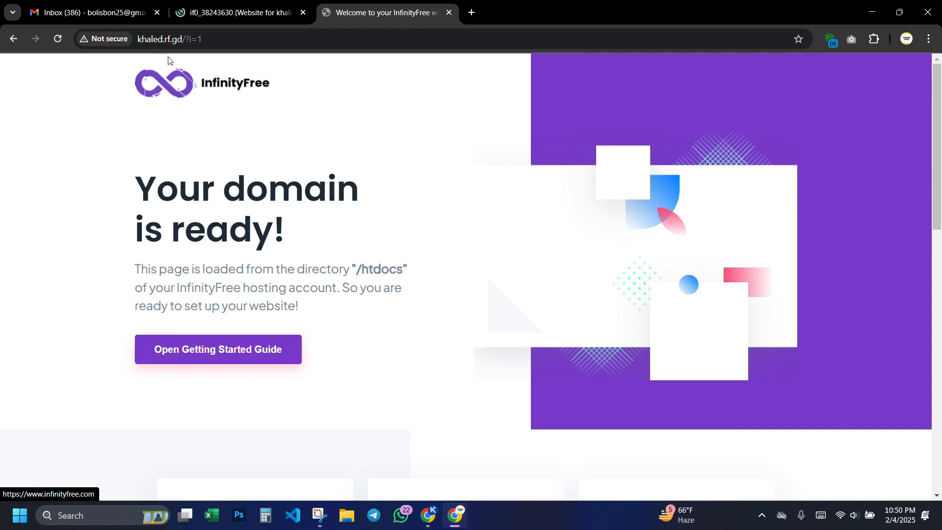
Step: Look through the new domain's default page from start to end, and return to the hosting account page
{"action": "scroll", "coordinate": [583, 213], "scroll_direction": "down", "scroll_amount": 14}
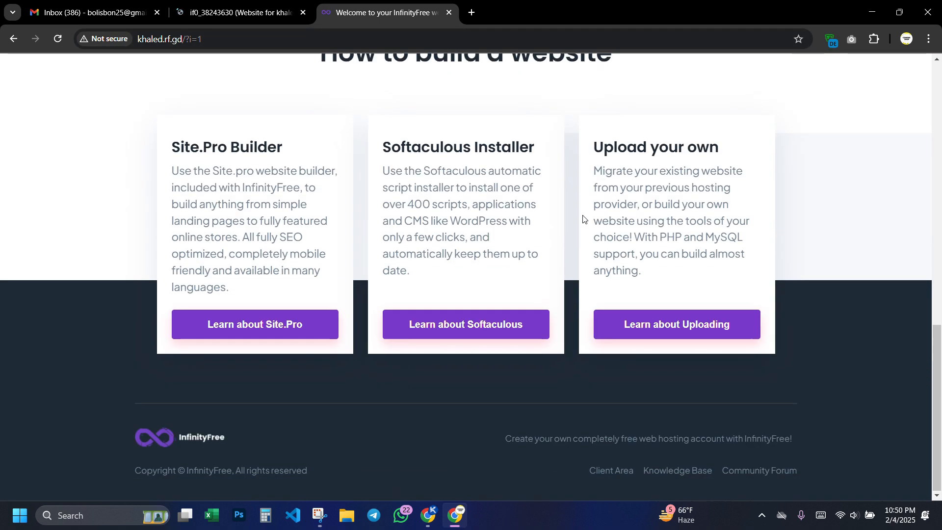
{"action": "scroll", "coordinate": [539, 211], "scroll_direction": "up", "scroll_amount": 12}
{"action": "scroll", "coordinate": [514, 208], "scroll_direction": "up", "scroll_amount": 2}
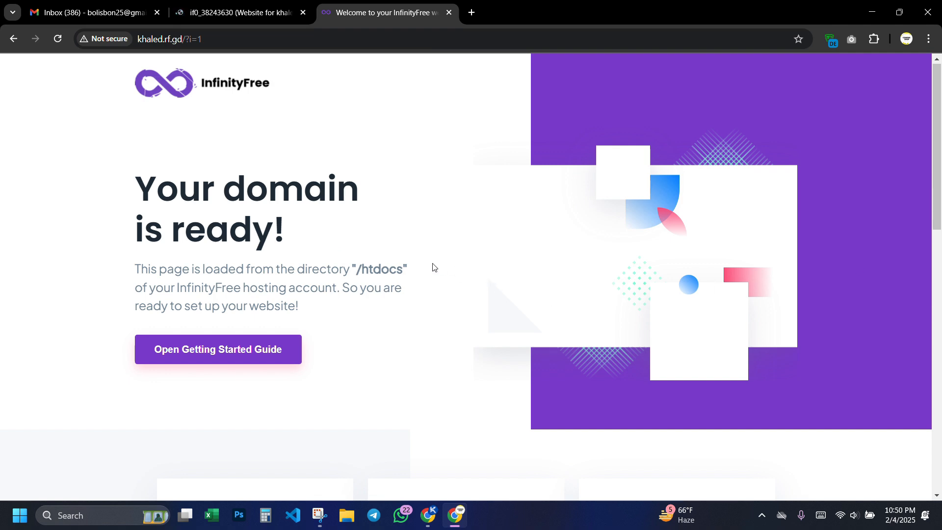
{"action": "scroll", "coordinate": [535, 284], "scroll_direction": "down", "scroll_amount": 12}
{"action": "scroll", "coordinate": [527, 282], "scroll_direction": "up", "scroll_amount": 12}
{"action": "left_click", "coordinate": [236, 13]}
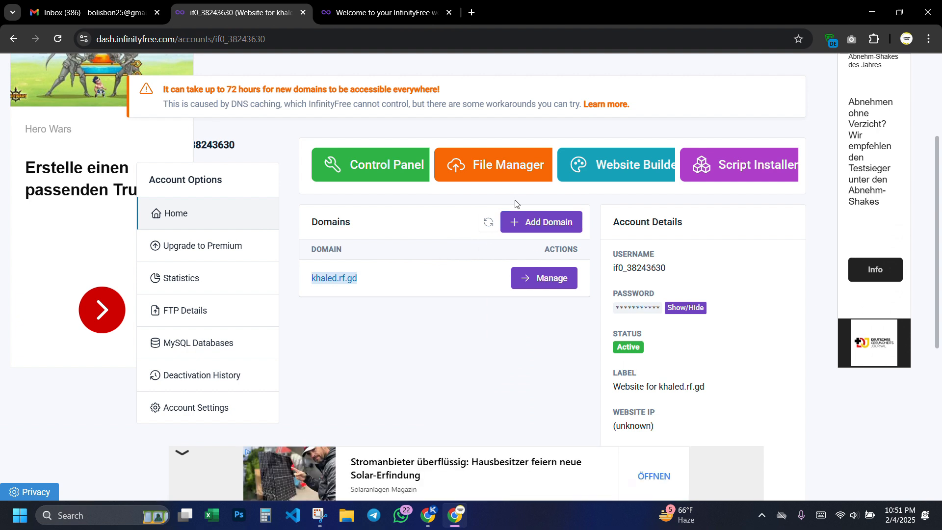
Step: Launch the hosting account's script installer and bring up its Softaculous page
{"action": "left_click", "coordinate": [741, 168]}
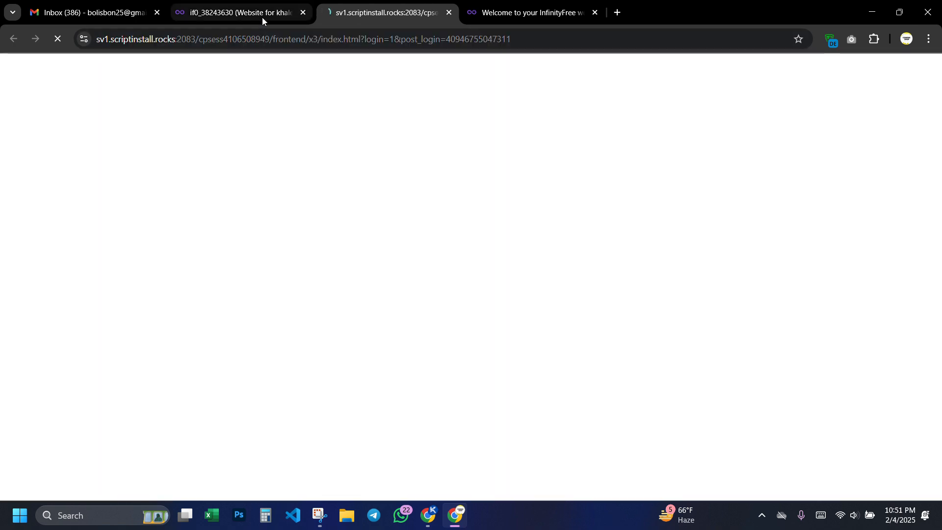
{"action": "left_click", "coordinate": [262, 17]}
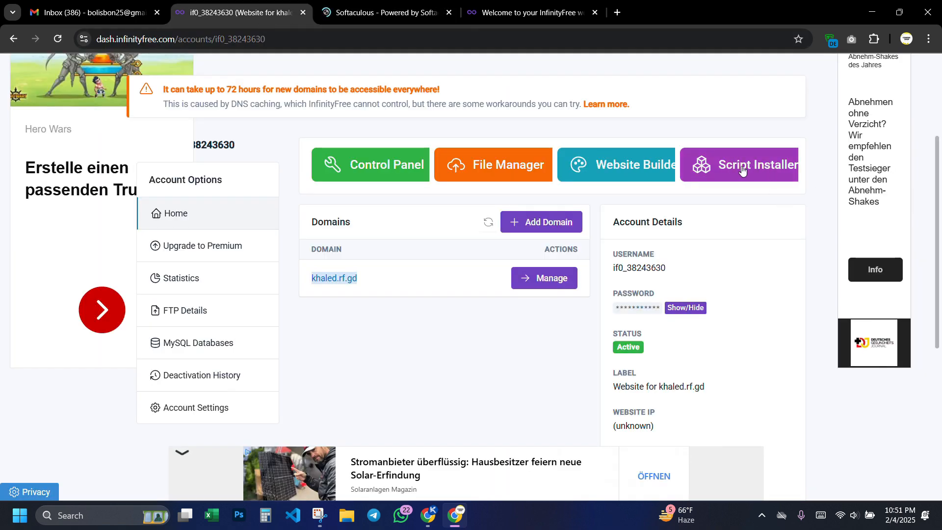
{"action": "left_click", "coordinate": [353, 16]}
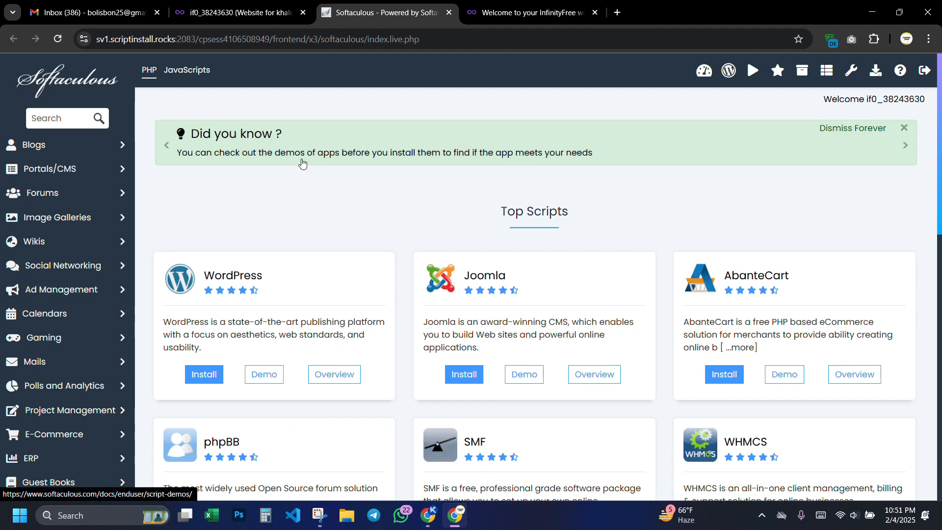
Step: Look through the Top Scripts catalogue and open the WordPress installation form
{"action": "scroll", "coordinate": [225, 216], "scroll_direction": "down", "scroll_amount": 1}
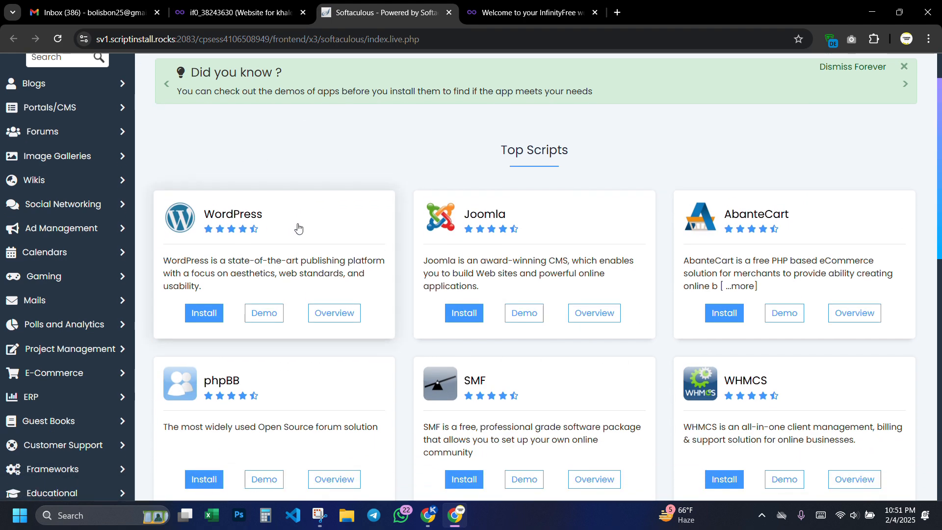
{"action": "scroll", "coordinate": [542, 227], "scroll_direction": "down", "scroll_amount": 10}
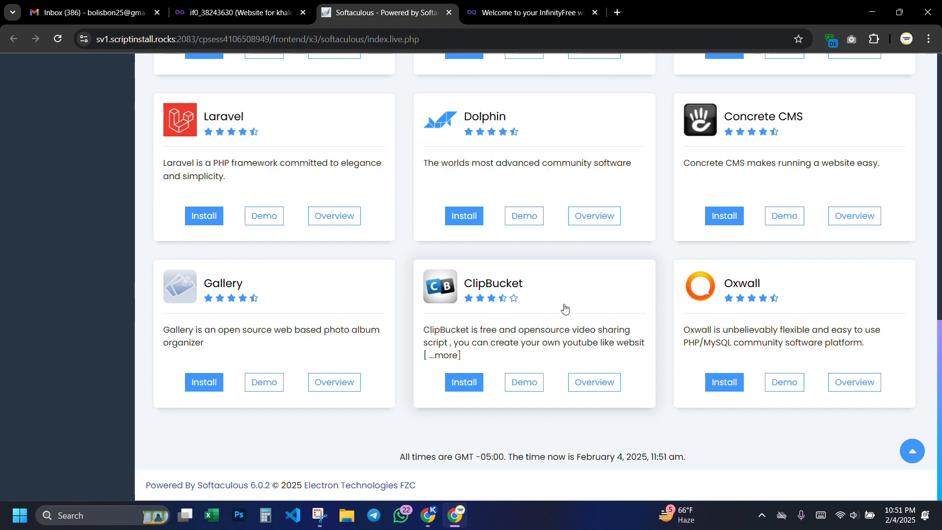
{"action": "scroll", "coordinate": [564, 307], "scroll_direction": "up", "scroll_amount": 12}
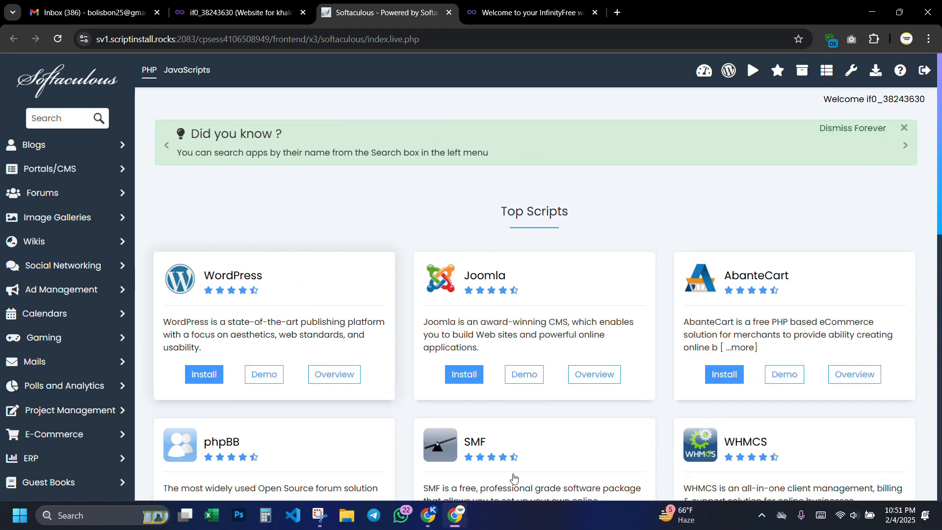
{"action": "scroll", "coordinate": [514, 477], "scroll_direction": "down", "scroll_amount": 2}
{"action": "scroll", "coordinate": [301, 222], "scroll_direction": "up", "scroll_amount": 1}
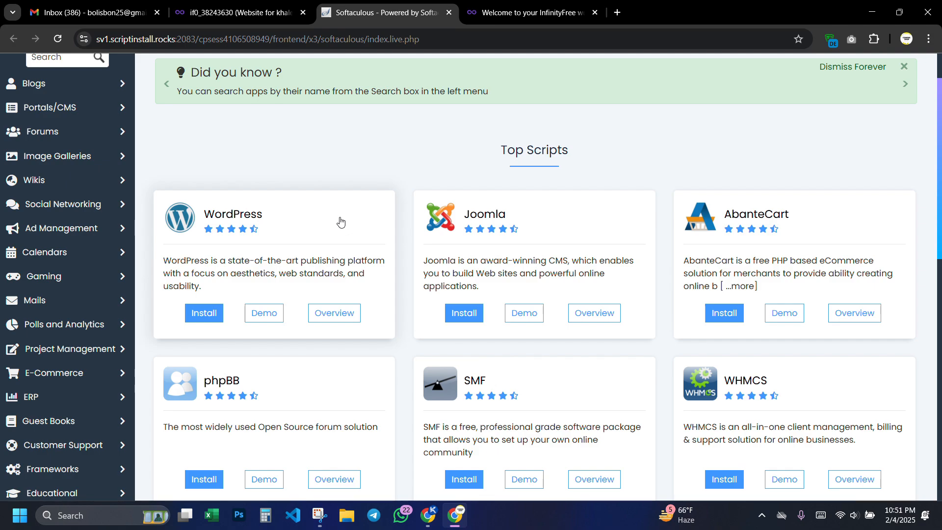
{"action": "scroll", "coordinate": [340, 222], "scroll_direction": "down", "scroll_amount": 10}
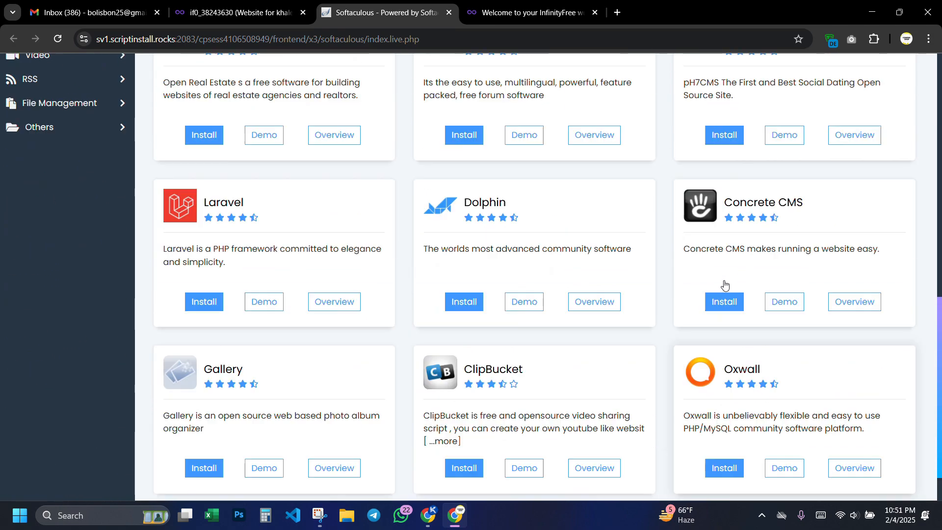
{"action": "scroll", "coordinate": [586, 206], "scroll_direction": "up", "scroll_amount": 12}
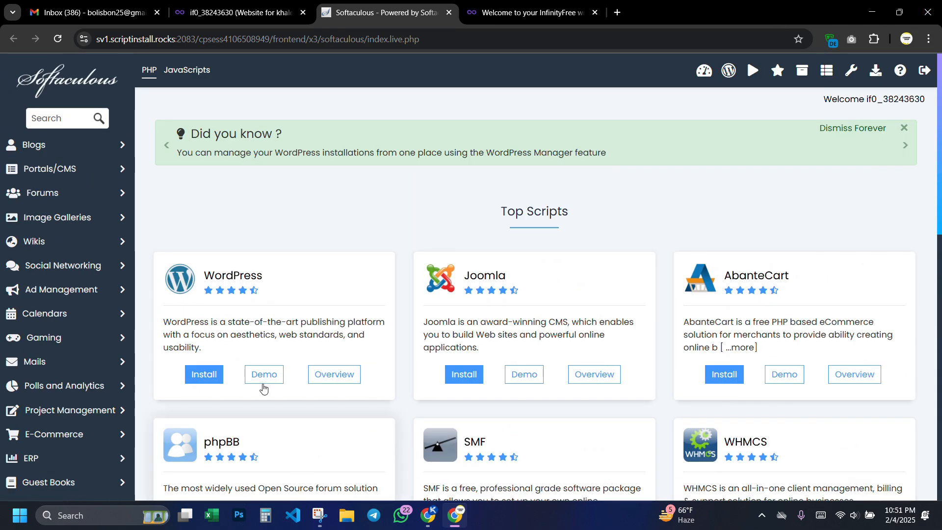
{"action": "left_click", "coordinate": [205, 383]}
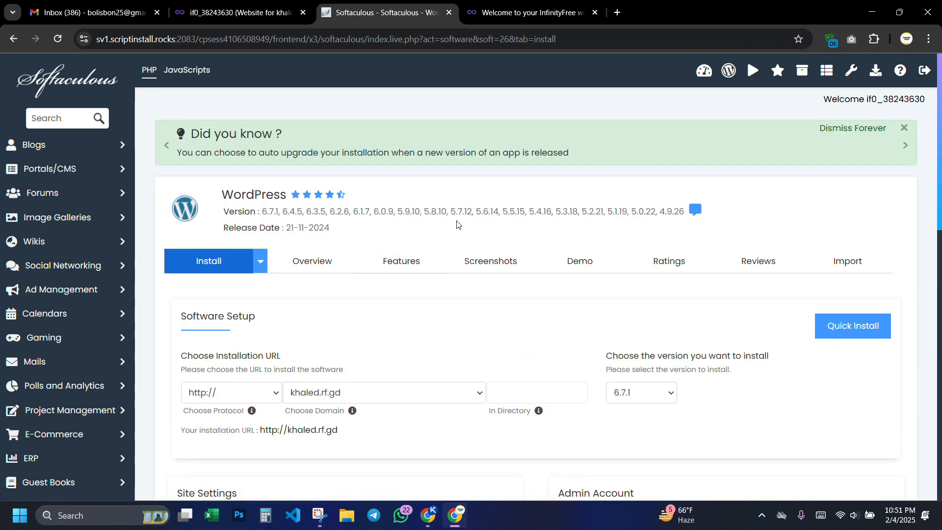
{"action": "scroll", "coordinate": [391, 310], "scroll_direction": "down", "scroll_amount": 3}
{"action": "left_click", "coordinate": [233, 271]}
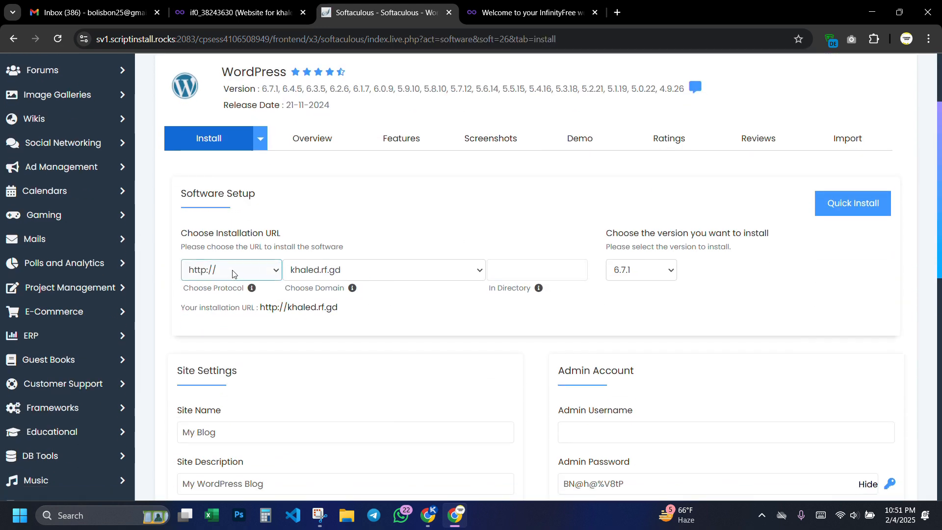
{"action": "left_click", "coordinate": [233, 271]}
{"action": "left_click", "coordinate": [233, 271]}
{"action": "left_click", "coordinate": [233, 271]}
{"action": "left_click", "coordinate": [233, 271]}
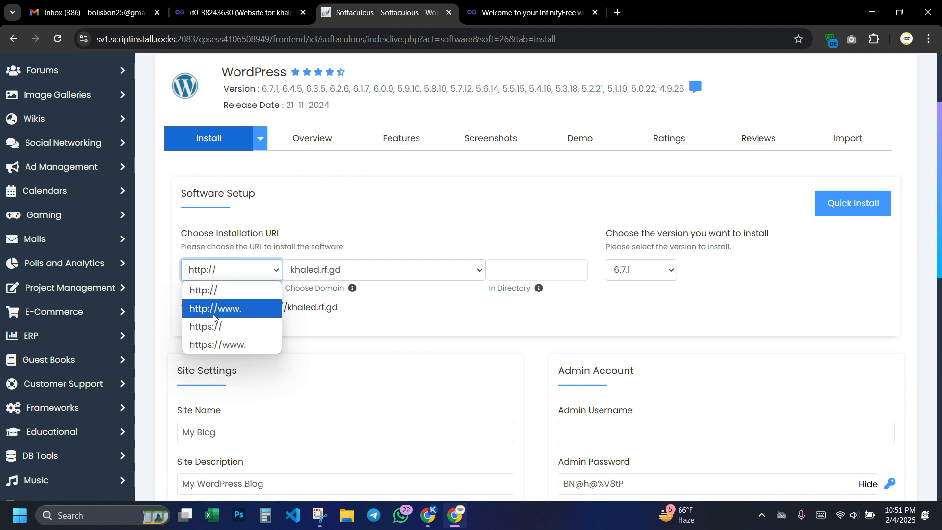
{"action": "left_click", "coordinate": [216, 326]}
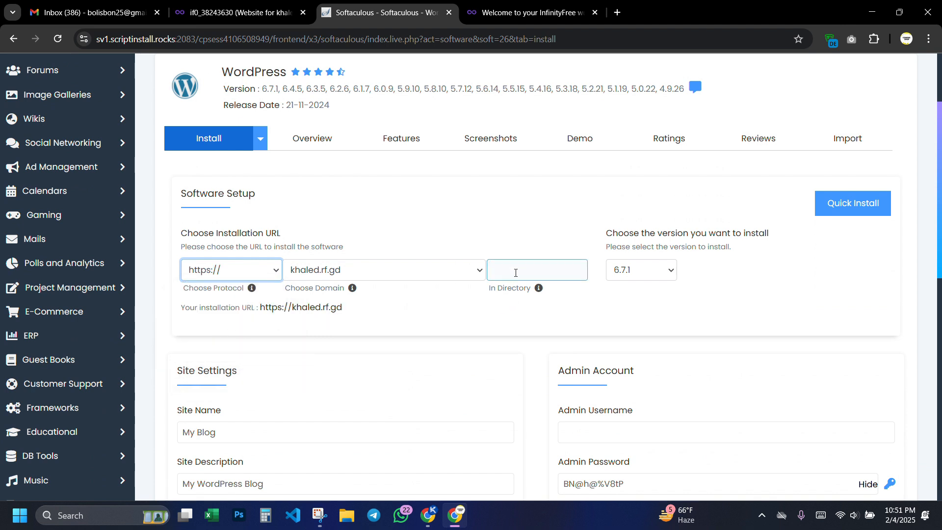
{"action": "left_click", "coordinate": [432, 271]}
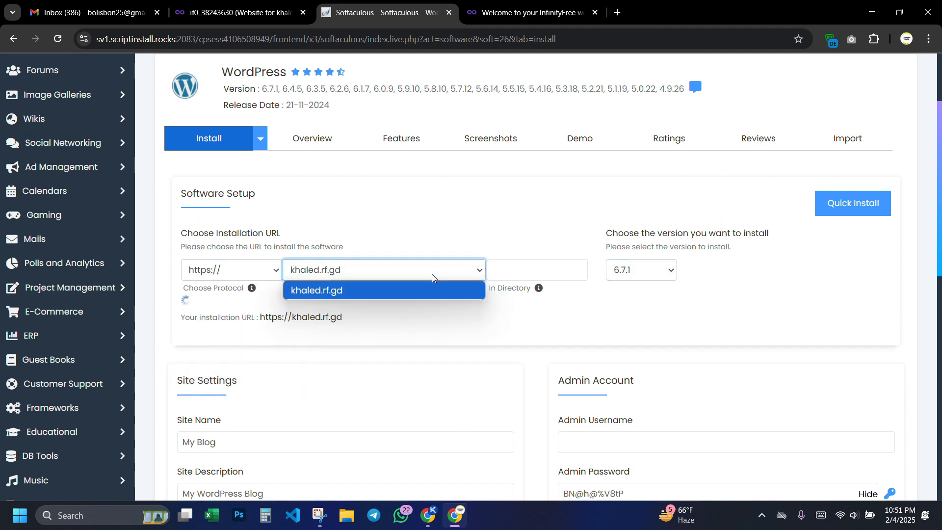
{"action": "left_click", "coordinate": [314, 287]}
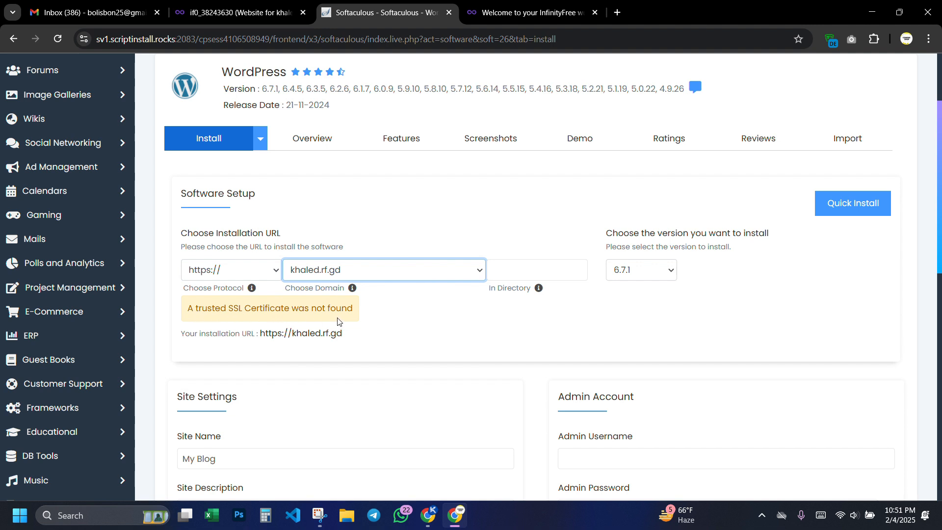
{"action": "left_click", "coordinate": [221, 269]}
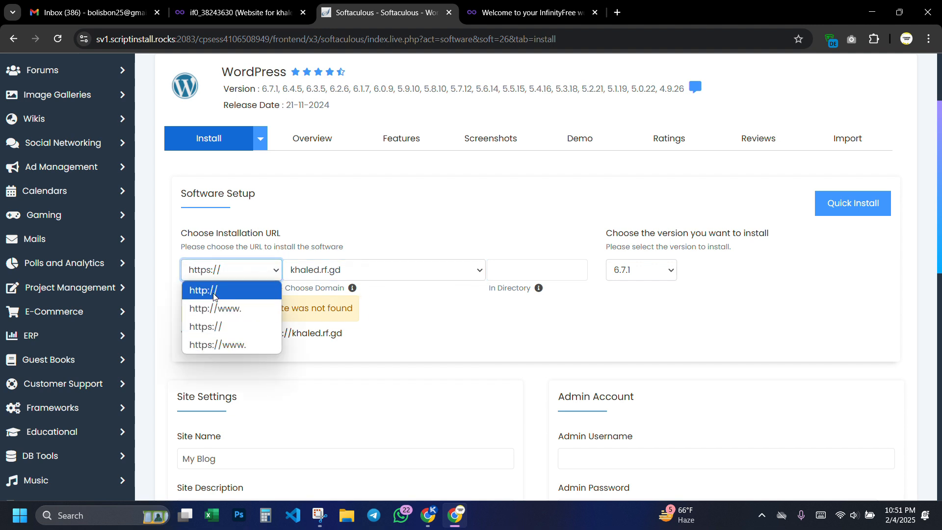
{"action": "left_click", "coordinate": [216, 307]}
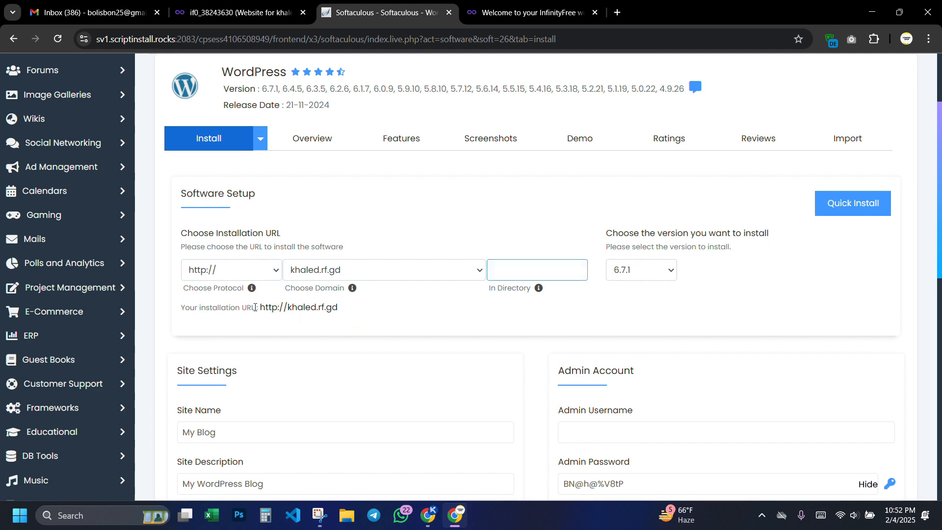
Step: Set the site name to the owner's first name and the site description to "My Daily Blog"
{"action": "scroll", "coordinate": [540, 301], "scroll_direction": "down", "scroll_amount": 3}
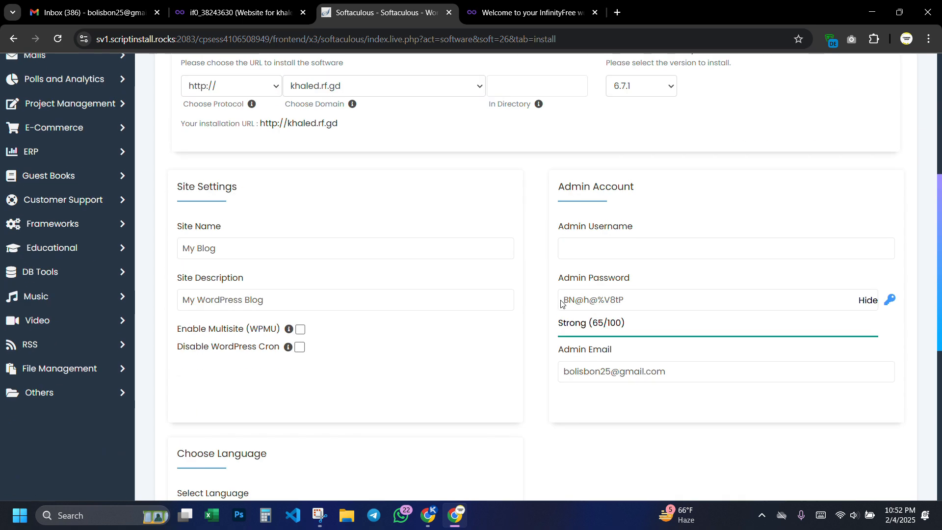
{"action": "left_click", "coordinate": [263, 247]}
{"action": "key", "text": "ctrl+a"}
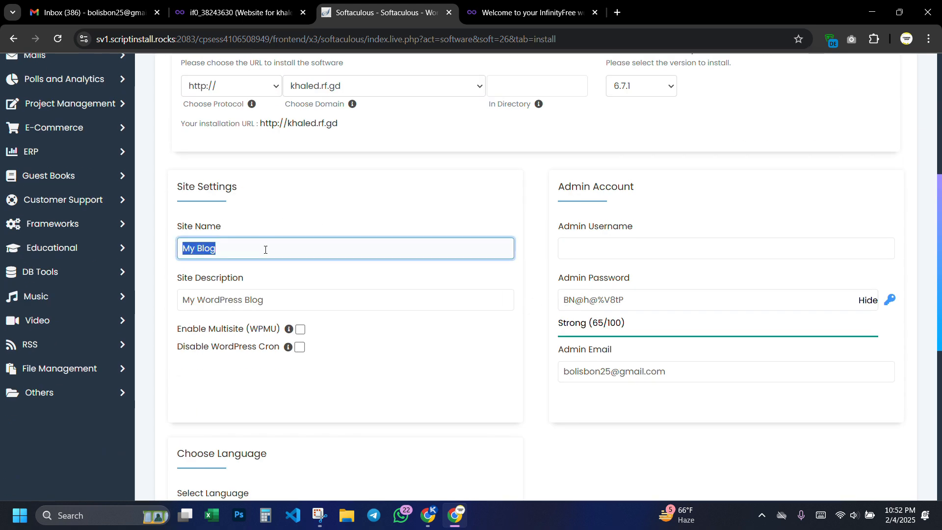
{"action": "type", "text": "Khaled"}
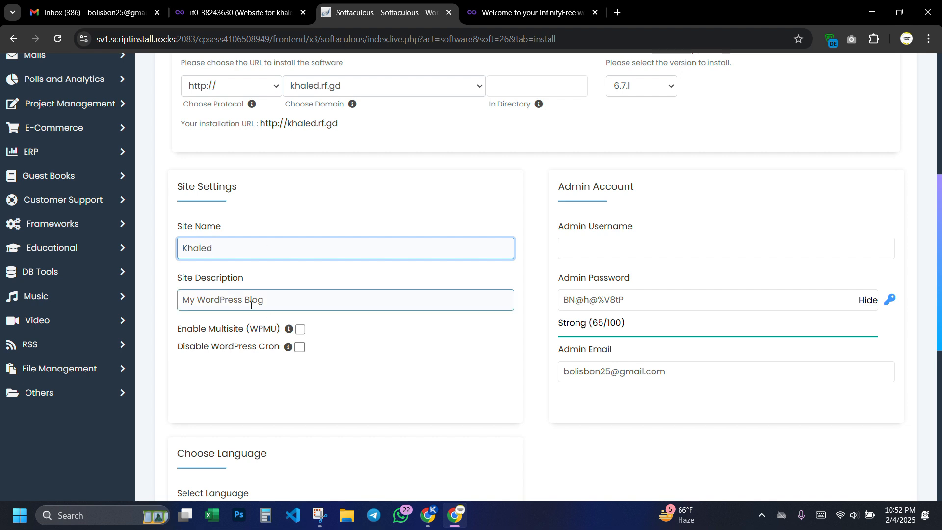
{"action": "double_click", "coordinate": [227, 301]}
{"action": "type", "text": "D"}
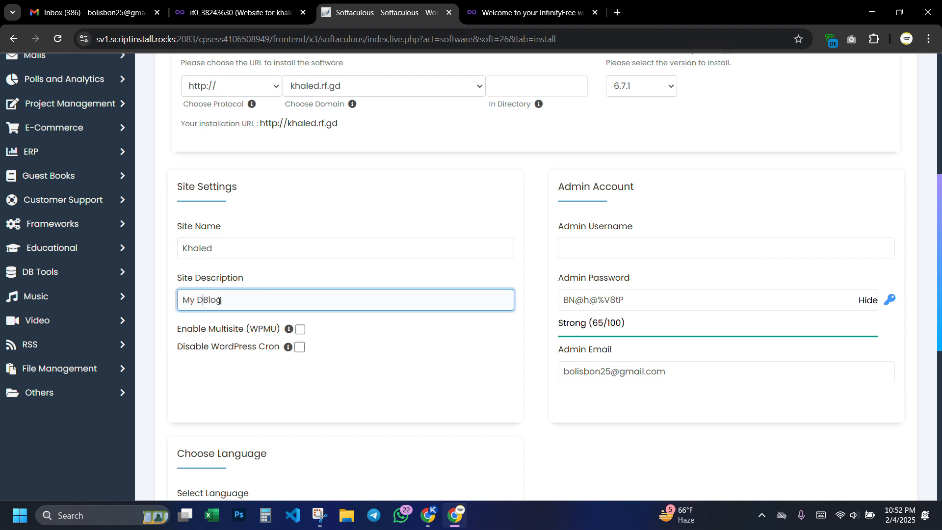
{"action": "type", "text": "aily"}
{"action": "left_click", "coordinate": [283, 381]}
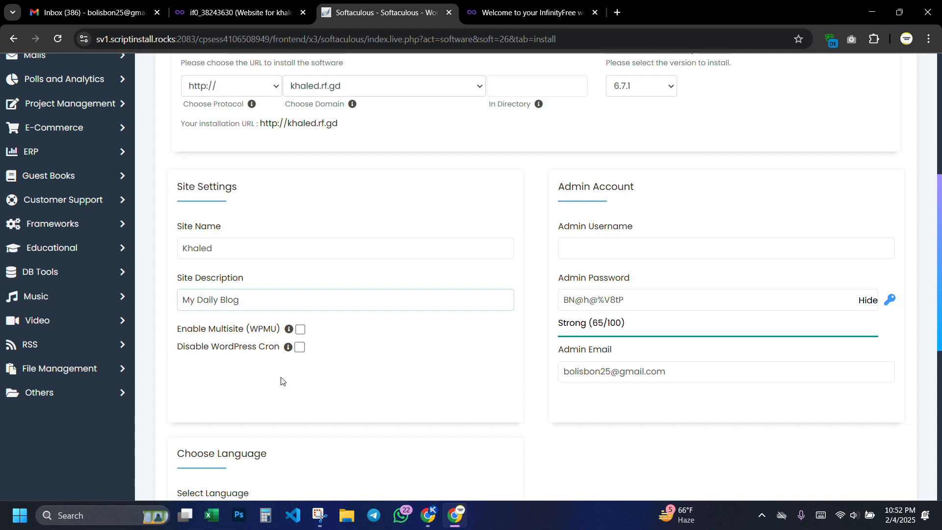
{"action": "left_click", "coordinate": [603, 246]}
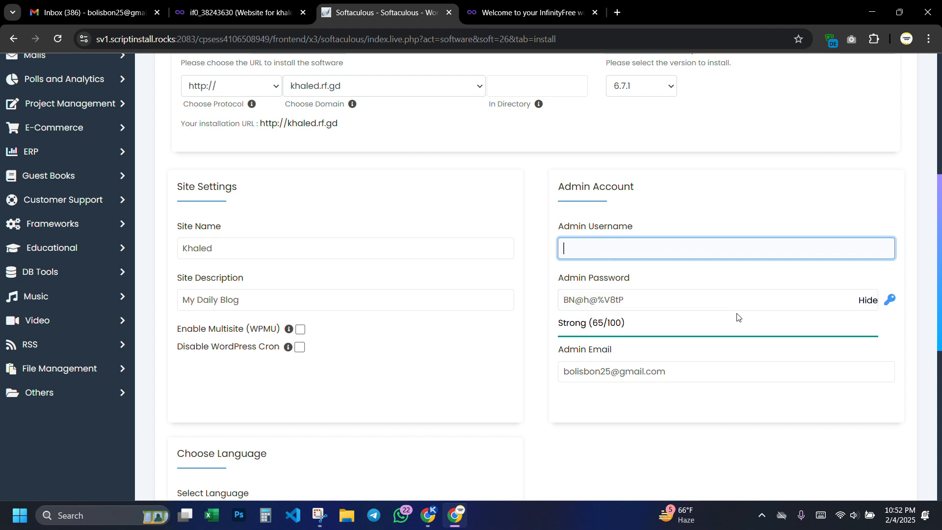
{"action": "double_click", "coordinate": [625, 371]}
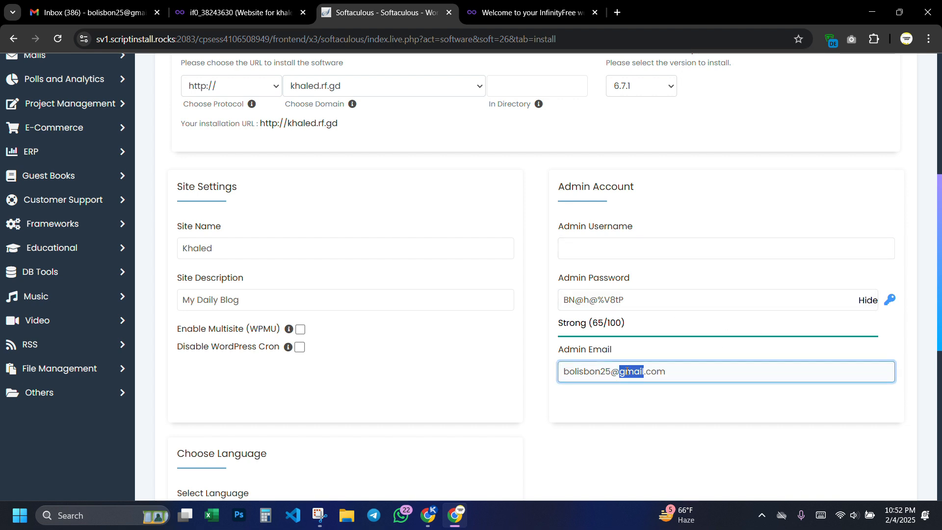
{"action": "left_click", "coordinate": [625, 372]}
{"action": "left_click", "coordinate": [633, 417]}
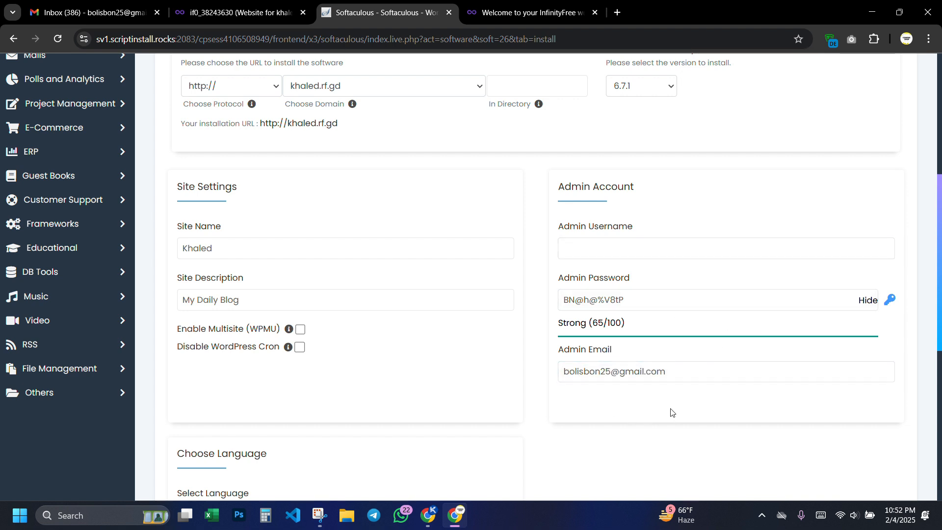
Step: Check the refreshed Gmail inbox and the spam folder for new messages, and return to the WordPress installation form
{"action": "left_click", "coordinate": [125, 15]}
{"action": "left_click", "coordinate": [209, 113]}
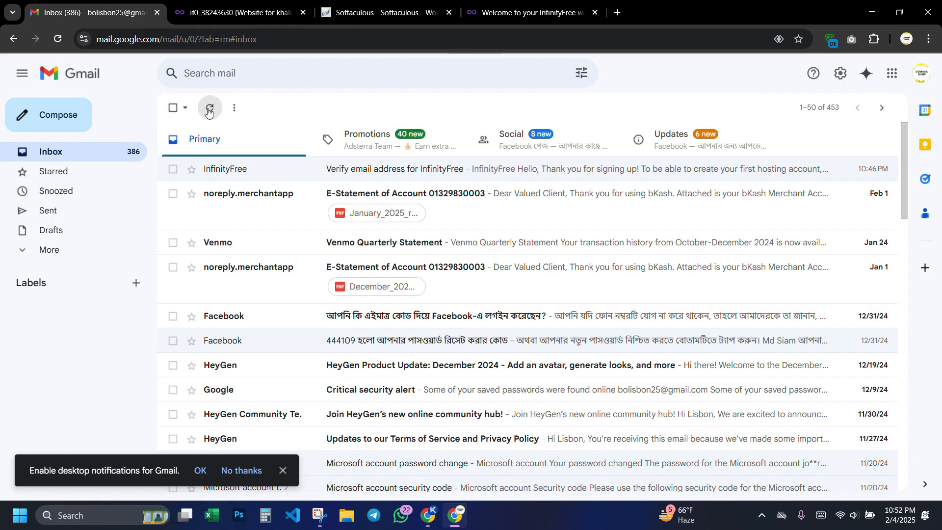
{"action": "left_click", "coordinate": [209, 112]}
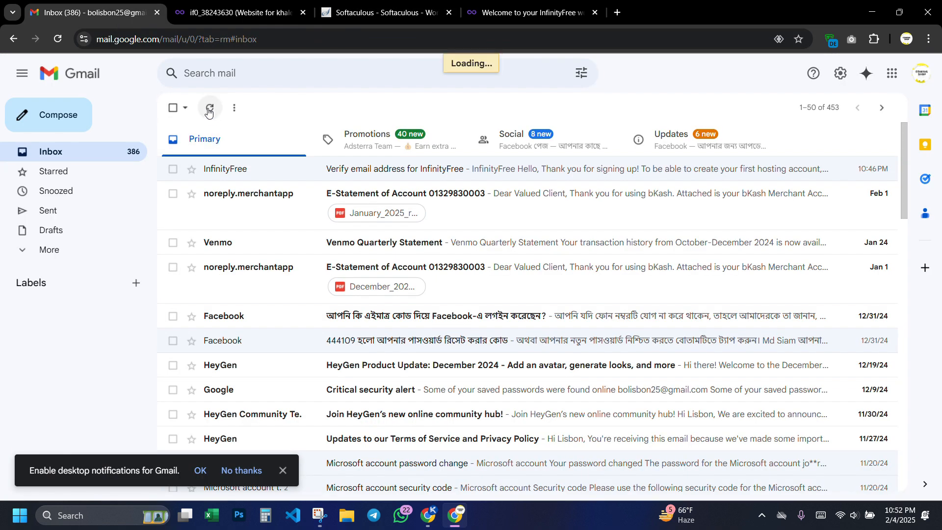
{"action": "left_click", "coordinate": [58, 43]}
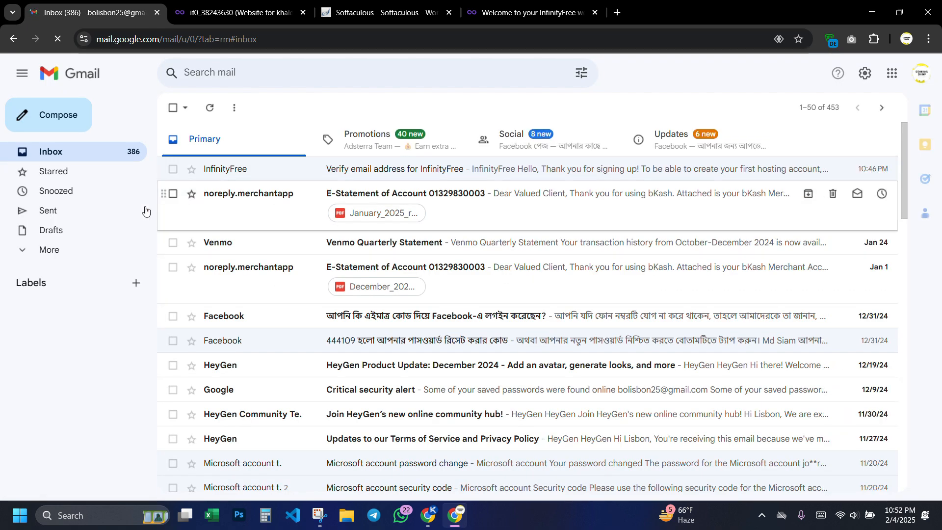
{"action": "left_click", "coordinate": [63, 249]}
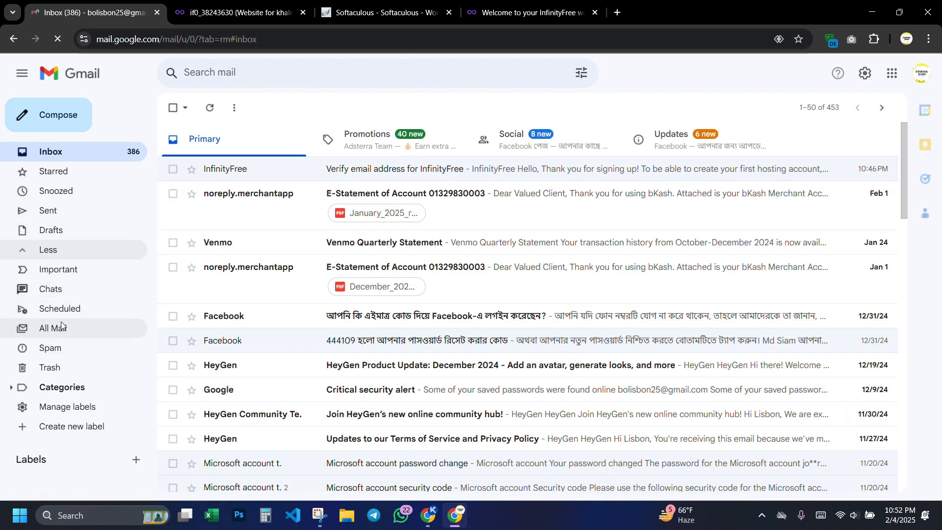
{"action": "left_click", "coordinate": [60, 349]}
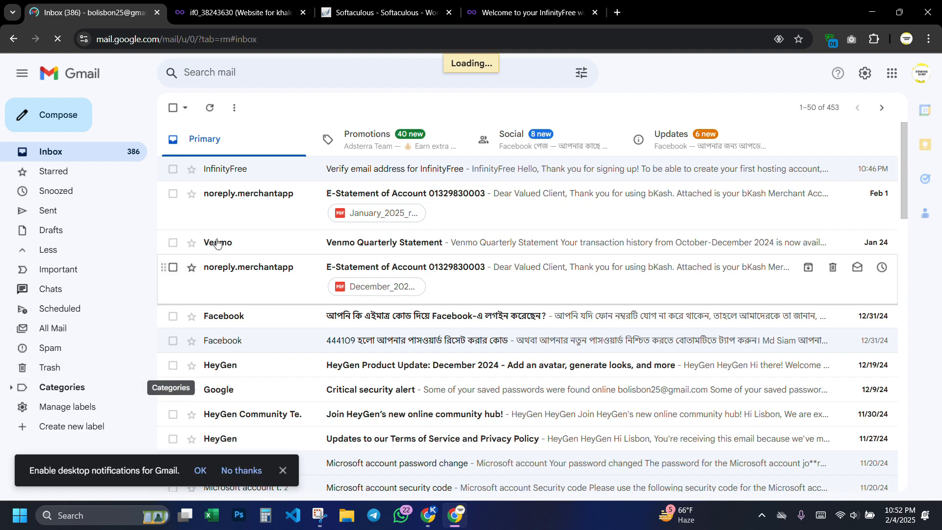
{"action": "left_click", "coordinate": [242, 11]}
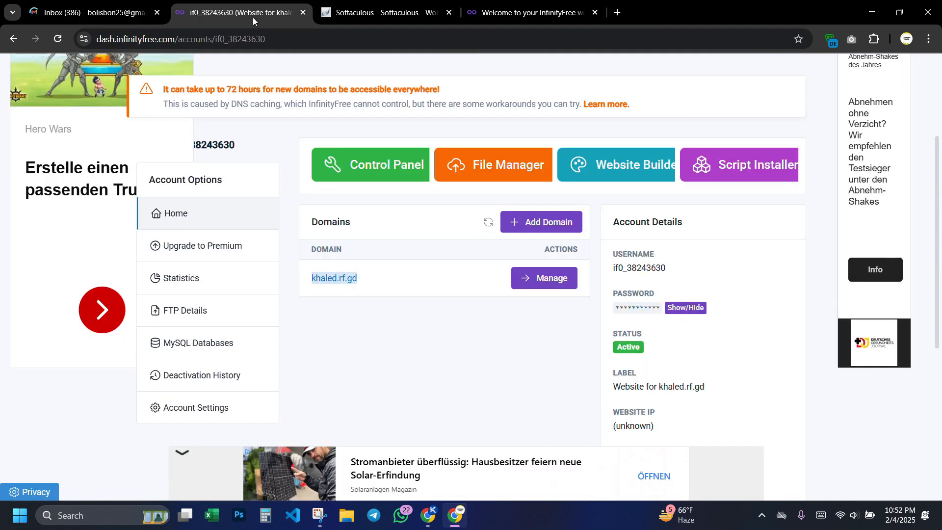
{"action": "left_click", "coordinate": [347, 10]}
Step: Set the admin username to "admin", enter the admin password, and start the WordPress installation with English as language
{"action": "left_click", "coordinate": [614, 248]}
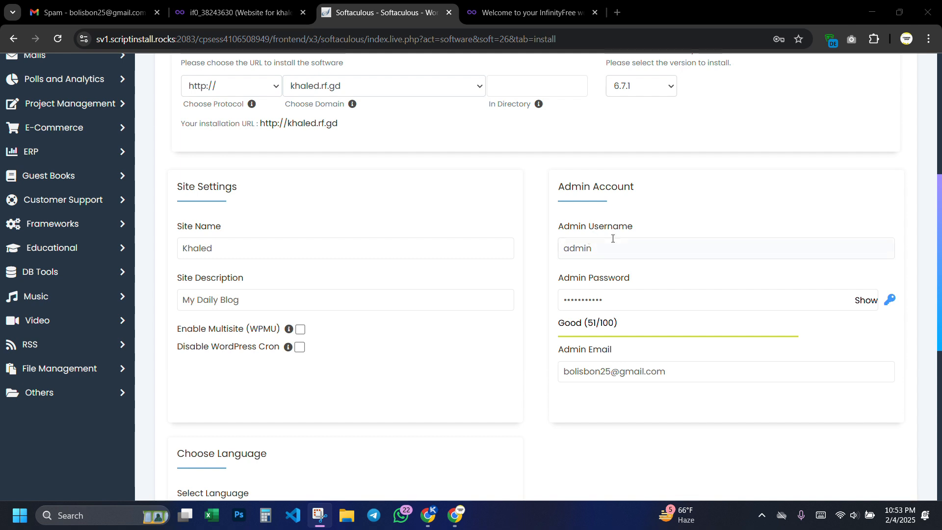
{"action": "scroll", "coordinate": [673, 293], "scroll_direction": "down", "scroll_amount": 2}
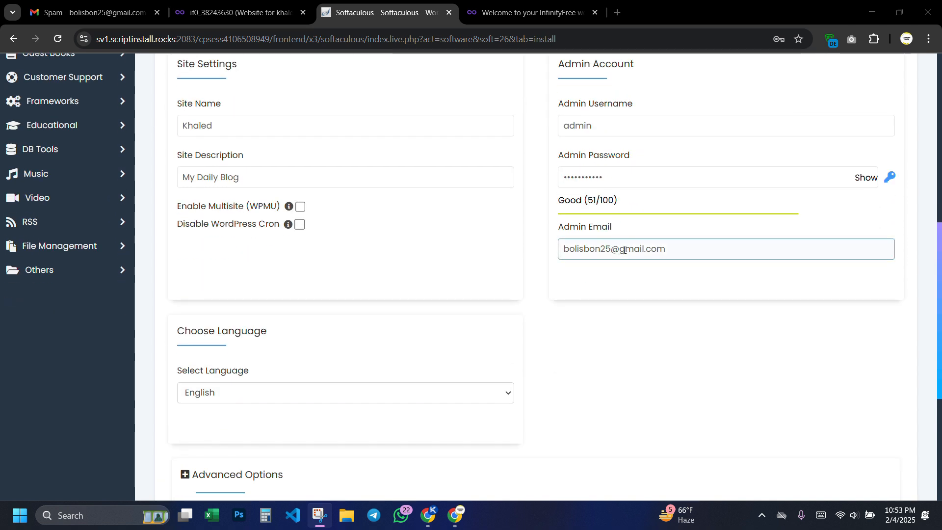
{"action": "scroll", "coordinate": [481, 246], "scroll_direction": "down", "scroll_amount": 5}
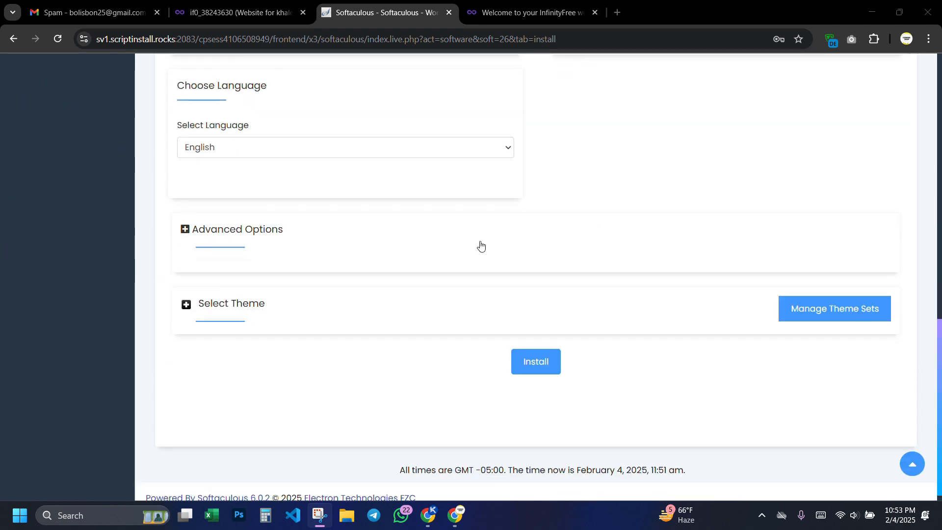
{"action": "left_click", "coordinate": [542, 363]}
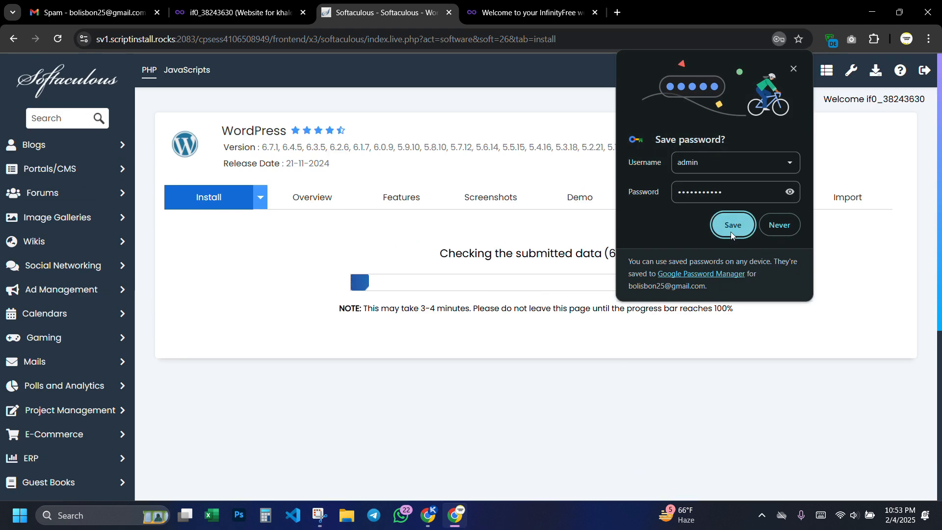
Step: Save the admin login in the browser and look at the YouTube WordPress course playlist before returning to the Softaculous installation
{"action": "left_click", "coordinate": [730, 225]}
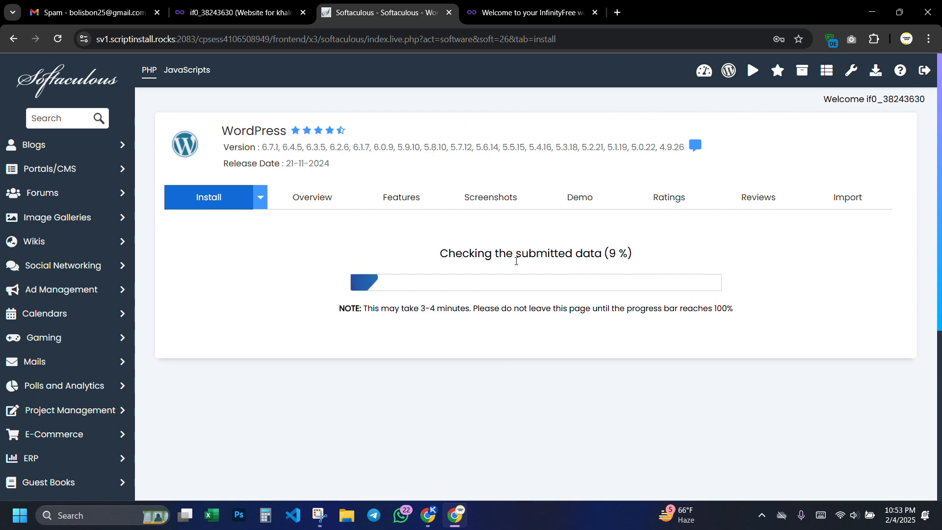
{"action": "left_click", "coordinate": [428, 515]}
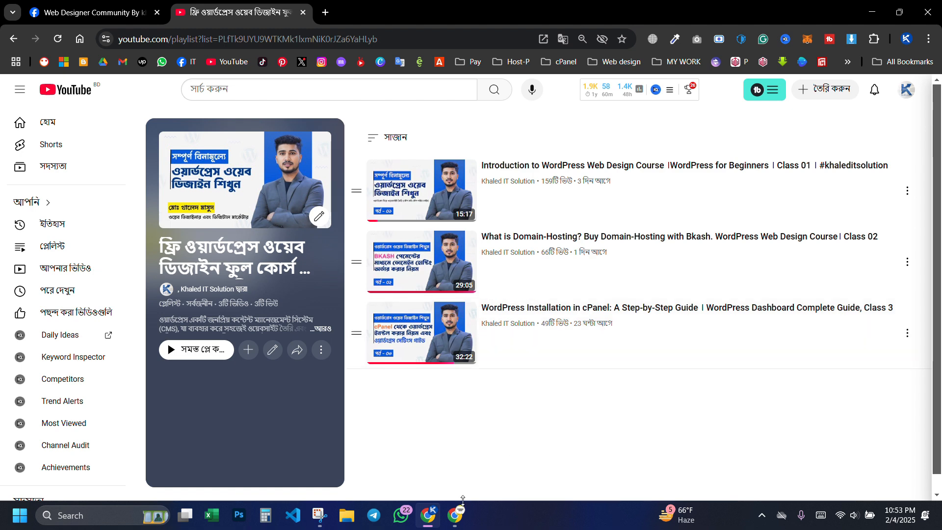
{"action": "left_click", "coordinate": [455, 514]}
Step: Review the Softaculous installation result page with the site address and administrative URL
{"action": "scroll", "coordinate": [389, 250], "scroll_direction": "down", "scroll_amount": 3}
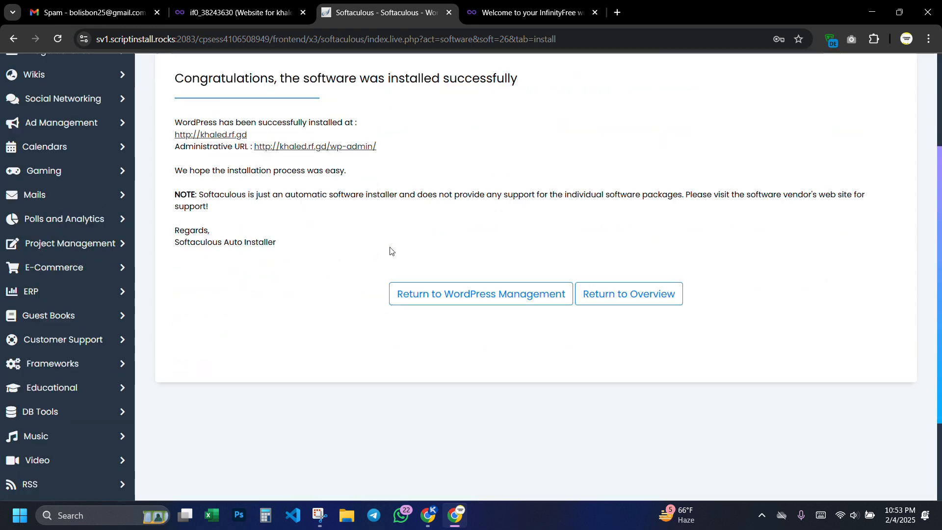
{"action": "scroll", "coordinate": [393, 244], "scroll_direction": "up", "scroll_amount": 2}
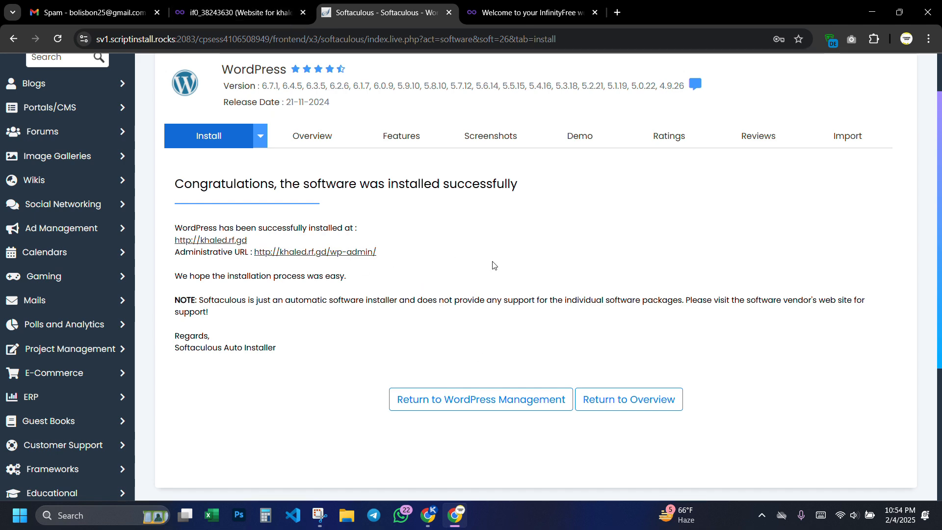
{"action": "scroll", "coordinate": [505, 275], "scroll_direction": "down", "scroll_amount": 4}
{"action": "scroll", "coordinate": [510, 276], "scroll_direction": "up", "scroll_amount": 5}
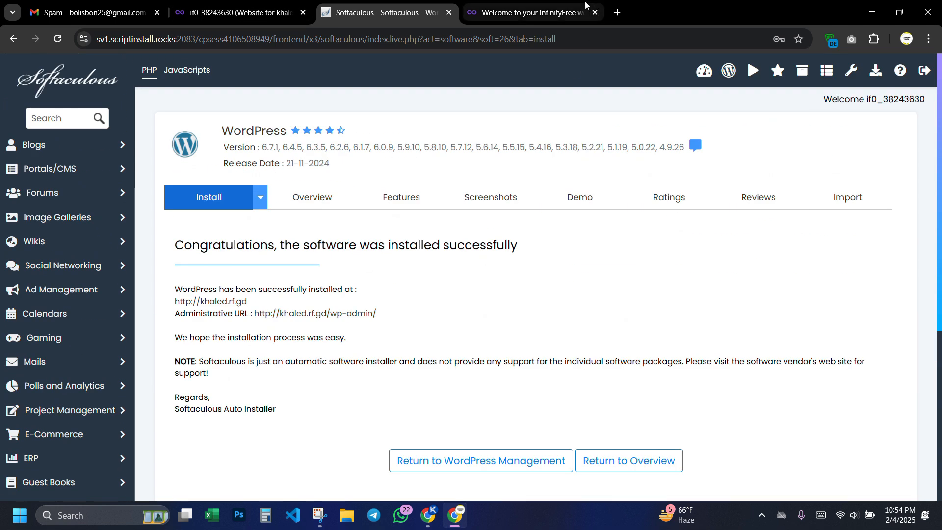
Step: Load the rf.gd domain without the "/?i=1" suffix and look over the WordPress home page down to its footer
{"action": "left_click", "coordinate": [556, 22]}
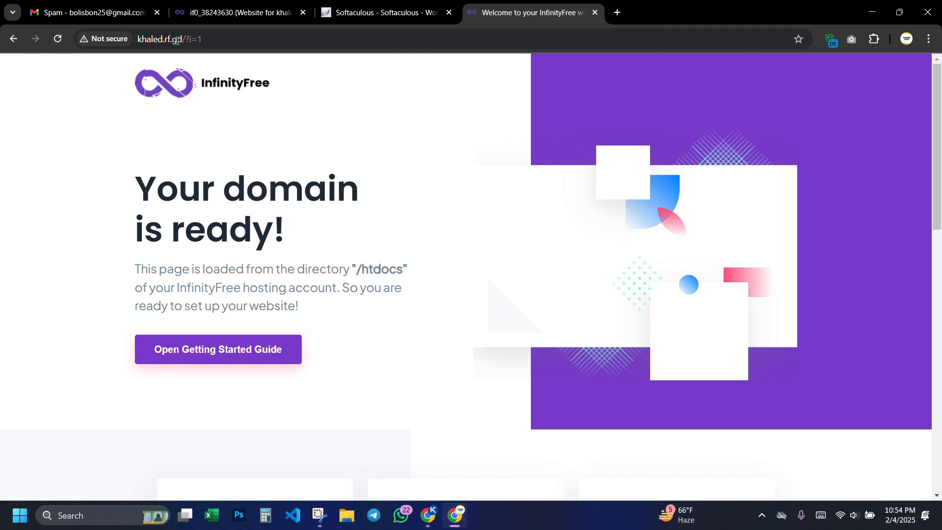
{"action": "left_click_drag", "start_coordinate": [177, 39], "coordinate": [205, 40]}
{"action": "key", "text": "BackSpace"}
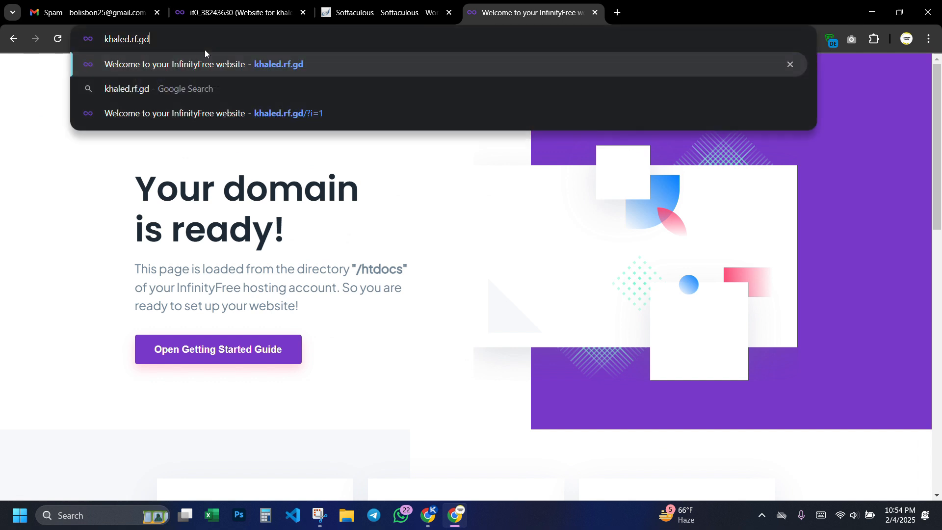
{"action": "key", "text": "Return"}
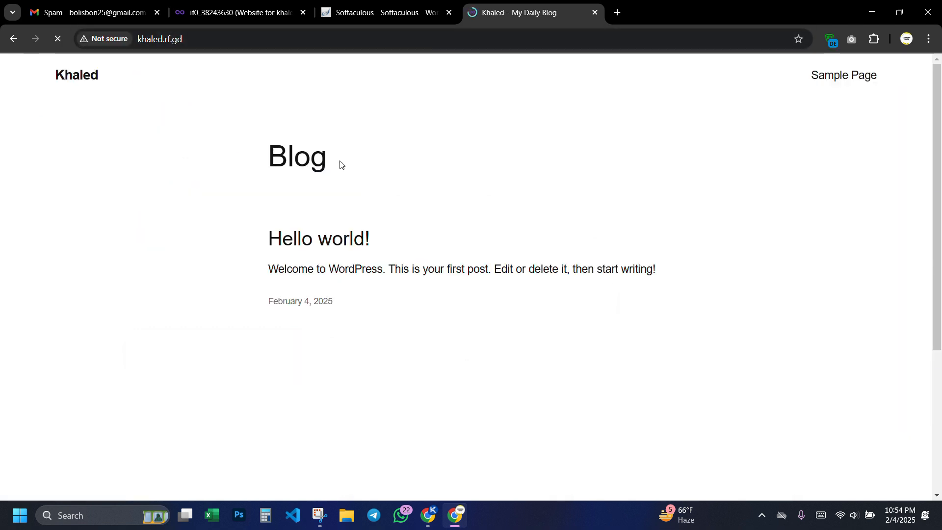
{"action": "scroll", "coordinate": [471, 144], "scroll_direction": "down", "scroll_amount": 5}
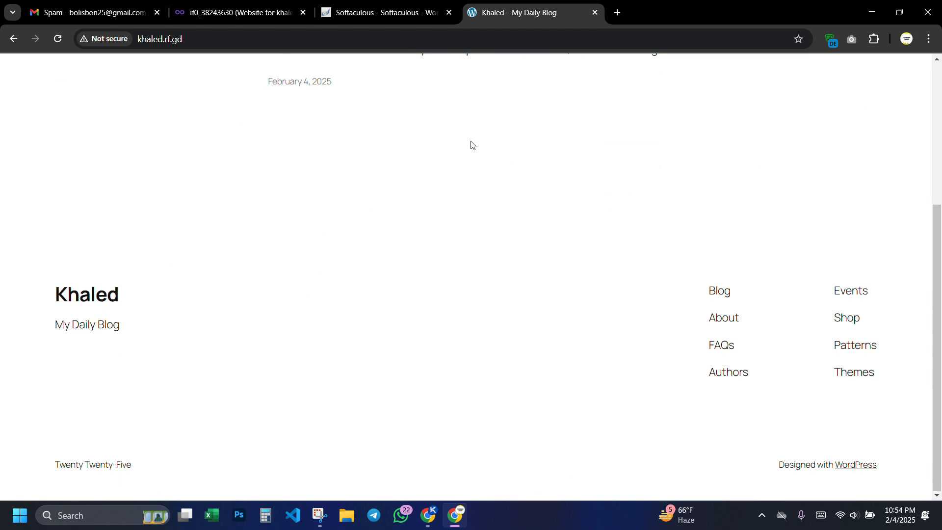
{"action": "scroll", "coordinate": [471, 145], "scroll_direction": "up", "scroll_amount": 5}
Step: Open the WordPress dashboard through the administrative URL on the Softaculous result page, and glance at the YouTube course playlist
{"action": "left_click", "coordinate": [357, 13]}
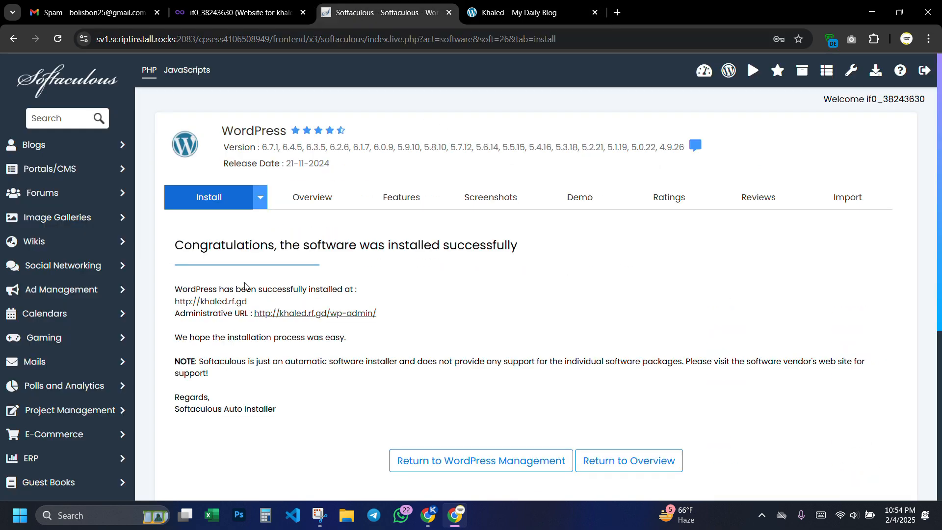
{"action": "left_click", "coordinate": [330, 315]}
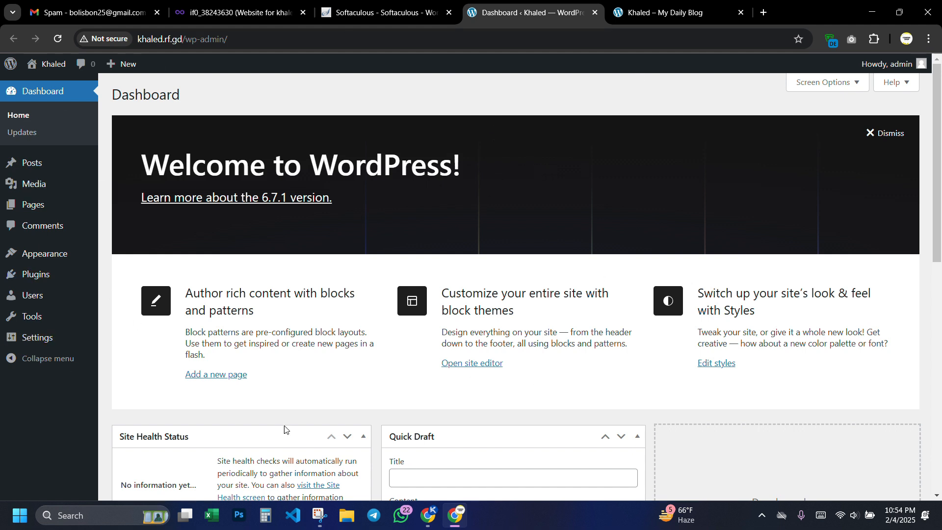
{"action": "left_click", "coordinate": [428, 518]}
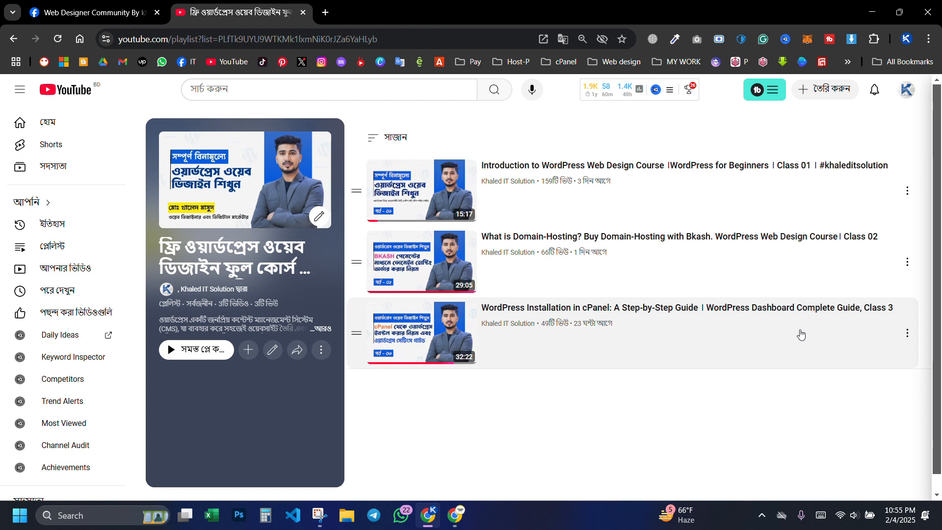
{"action": "left_click", "coordinate": [456, 525]}
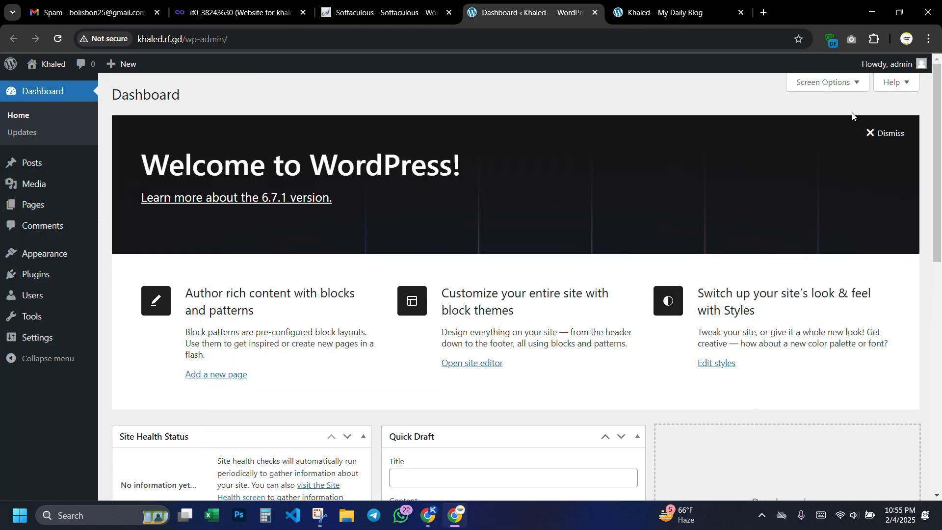
Step: Dismiss the dashboard's welcome panel, and reload the live site's home page before returning to the dashboard
{"action": "left_click", "coordinate": [878, 133]}
{"action": "left_click", "coordinate": [694, 10]}
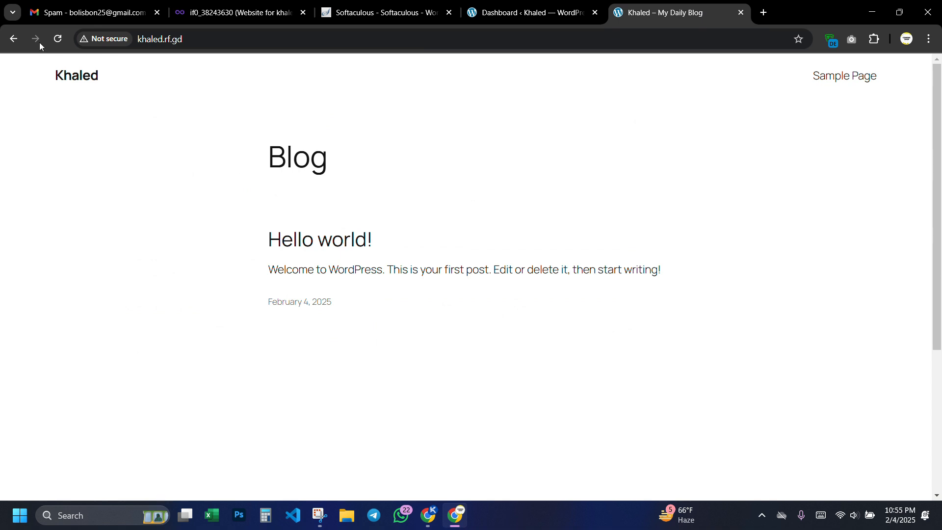
{"action": "left_click", "coordinate": [58, 39]}
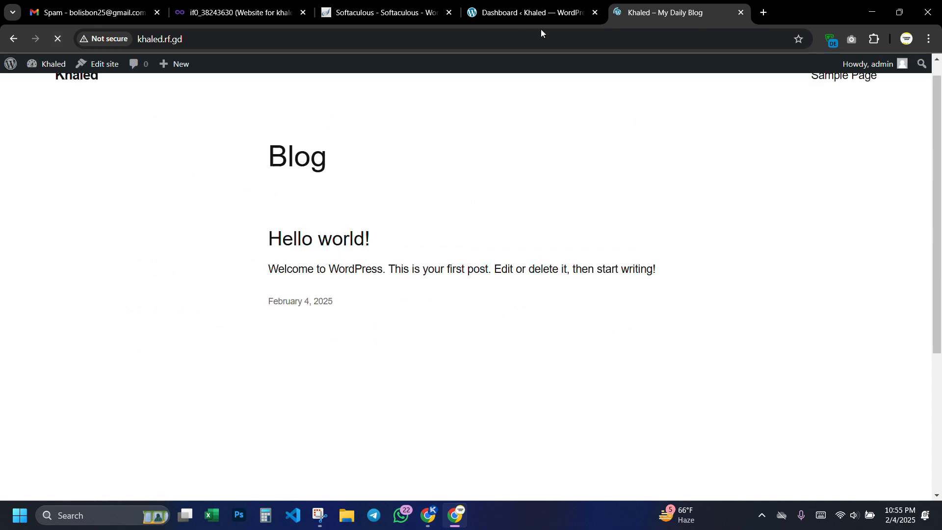
{"action": "left_click", "coordinate": [581, 16]}
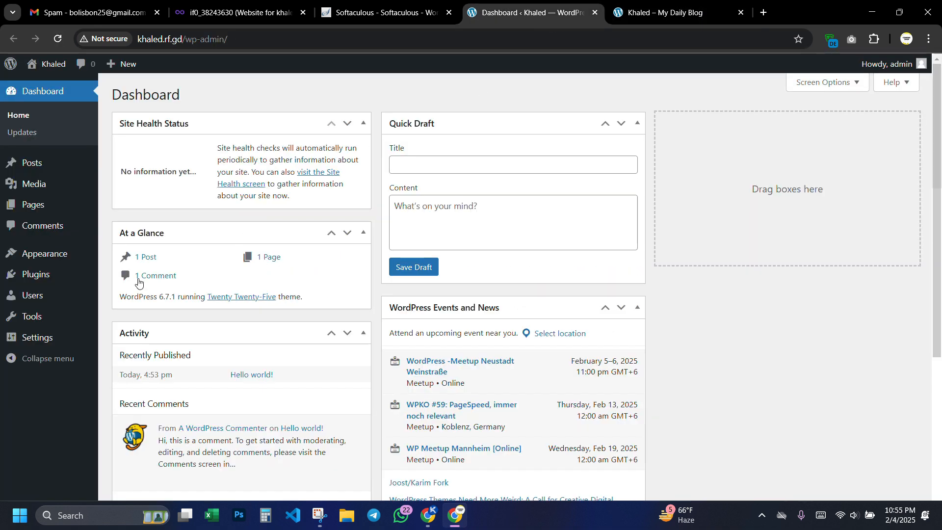
Step: Set the site's permalink structure to Post name and save the change
{"action": "mouse_move", "coordinate": [34, 341]}
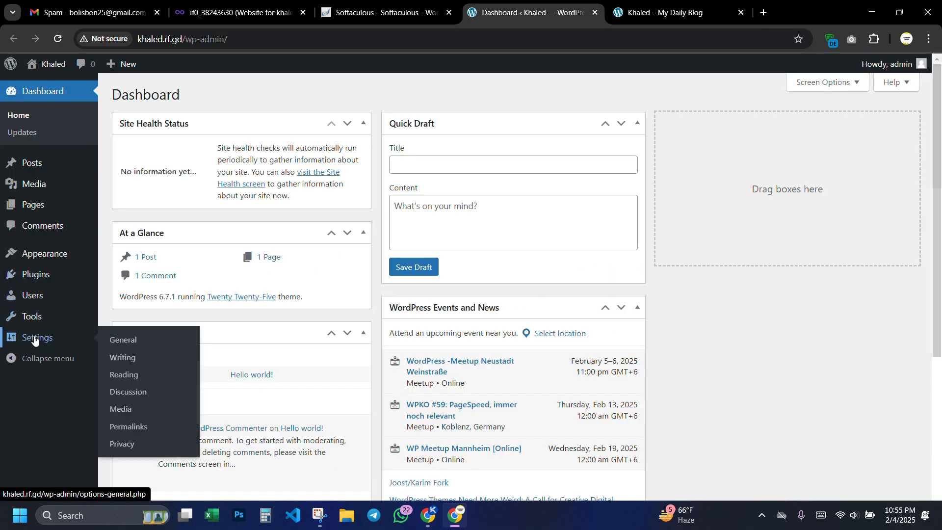
{"action": "left_click", "coordinate": [135, 433]}
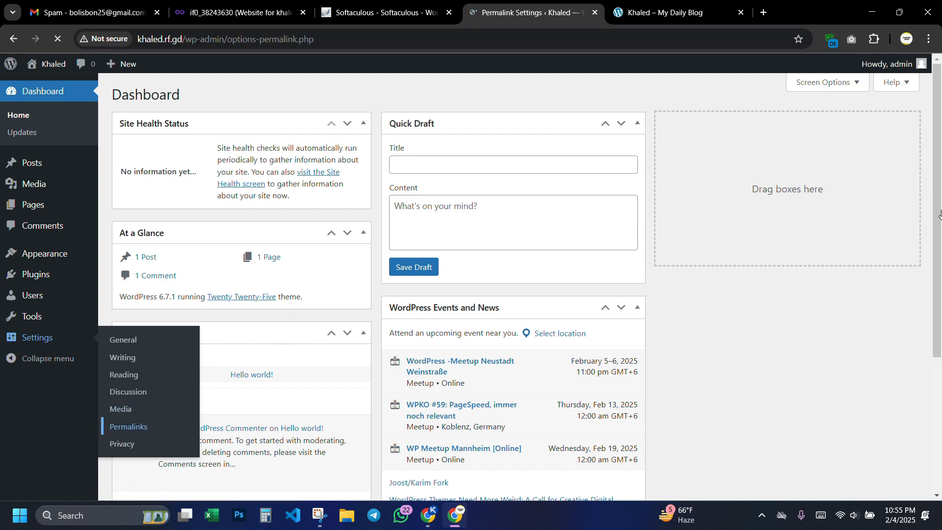
{"action": "scroll", "coordinate": [298, 289], "scroll_direction": "down", "scroll_amount": 5}
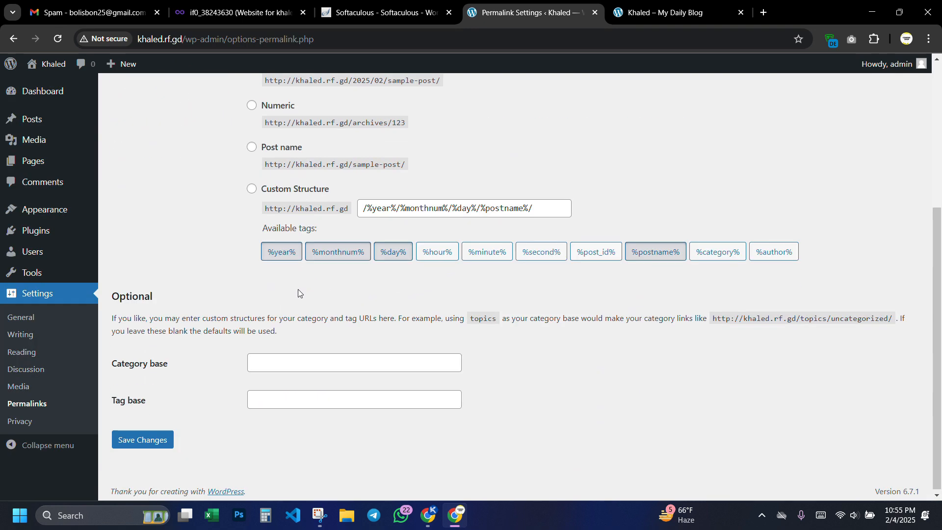
{"action": "left_click", "coordinate": [254, 144]}
{"action": "left_click", "coordinate": [145, 441]}
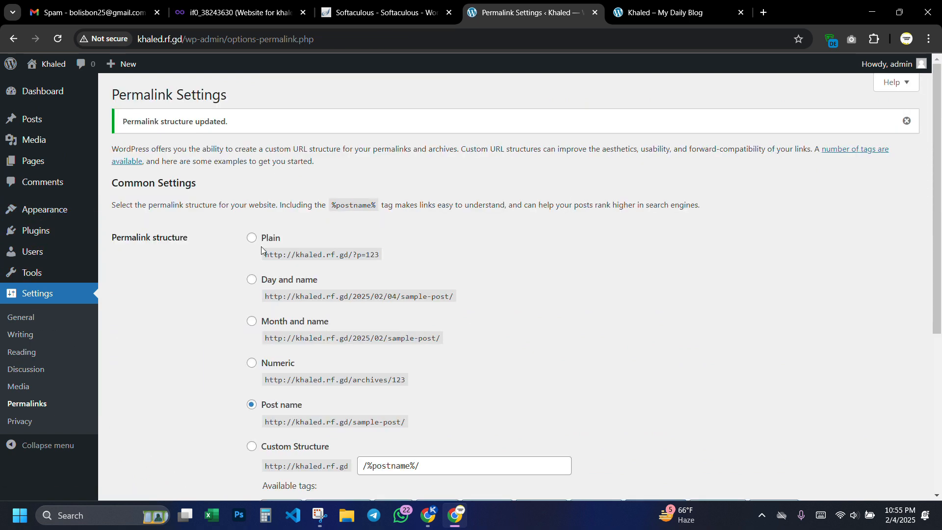
Step: View the site's General and Reading settings, and look at the YouTube course playlist before returning to WordPress
{"action": "mouse_move", "coordinate": [58, 212]}
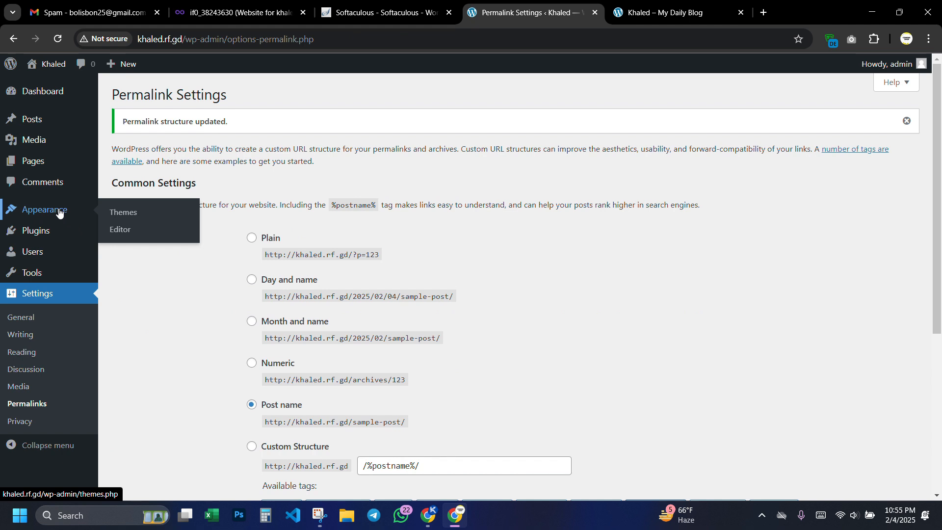
{"action": "left_click", "coordinate": [26, 320]}
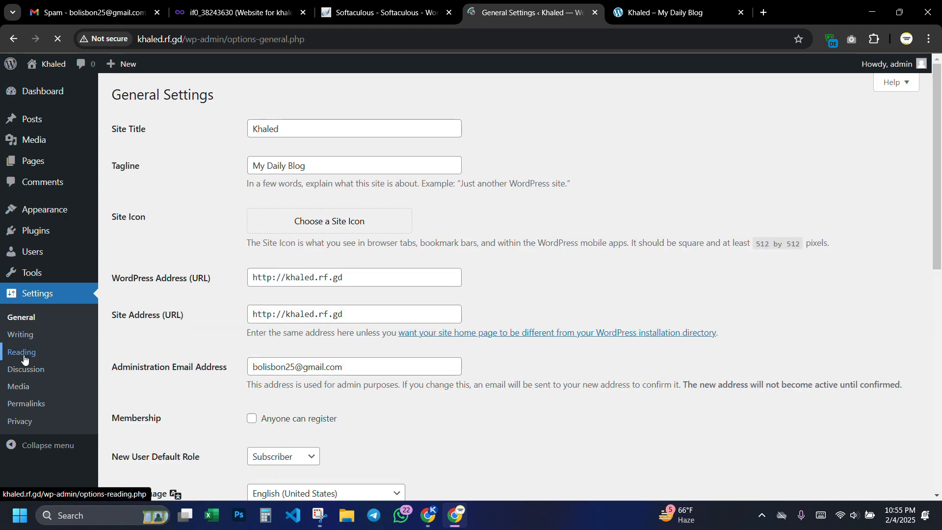
{"action": "left_click", "coordinate": [27, 352]}
{"action": "left_click", "coordinate": [421, 519]}
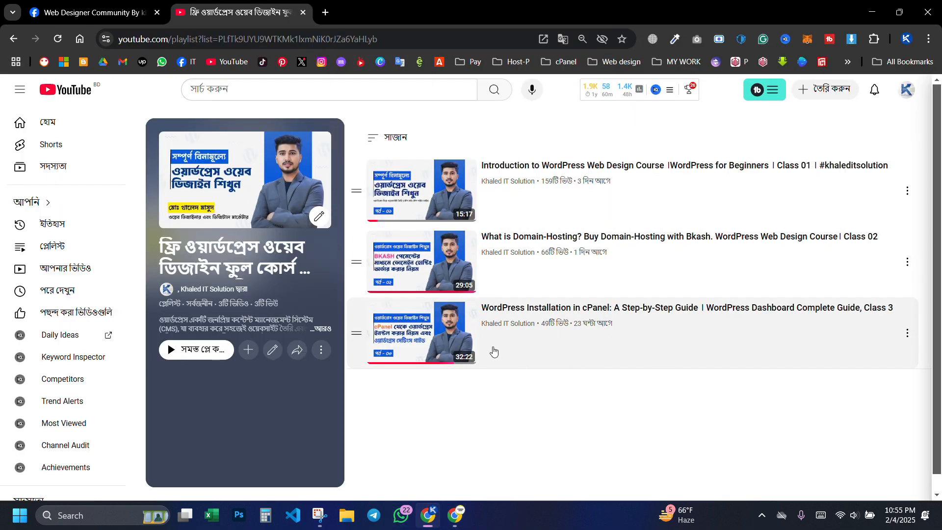
{"action": "left_click", "coordinate": [455, 515]}
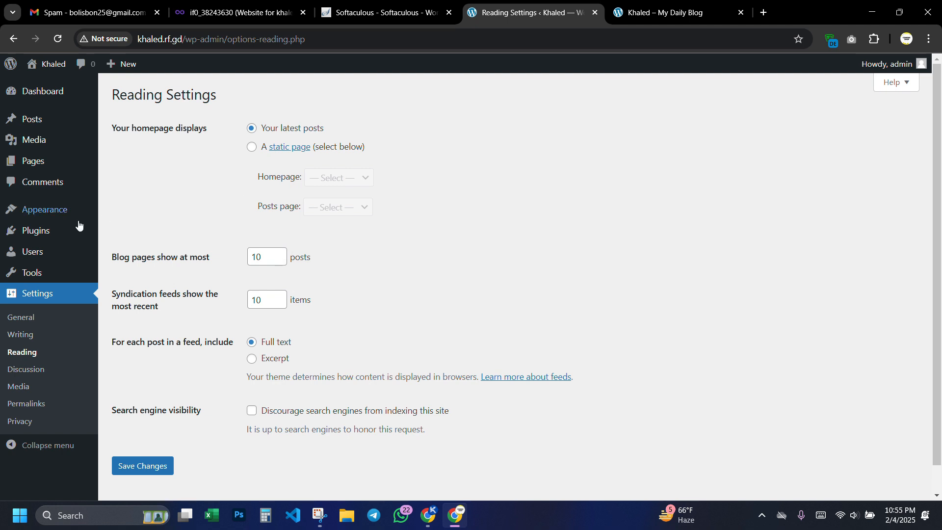
Step: Delete the installed Twenty Twenty-Three theme and confirm the deletion
{"action": "mouse_move", "coordinate": [54, 216]}
{"action": "left_click", "coordinate": [112, 215]}
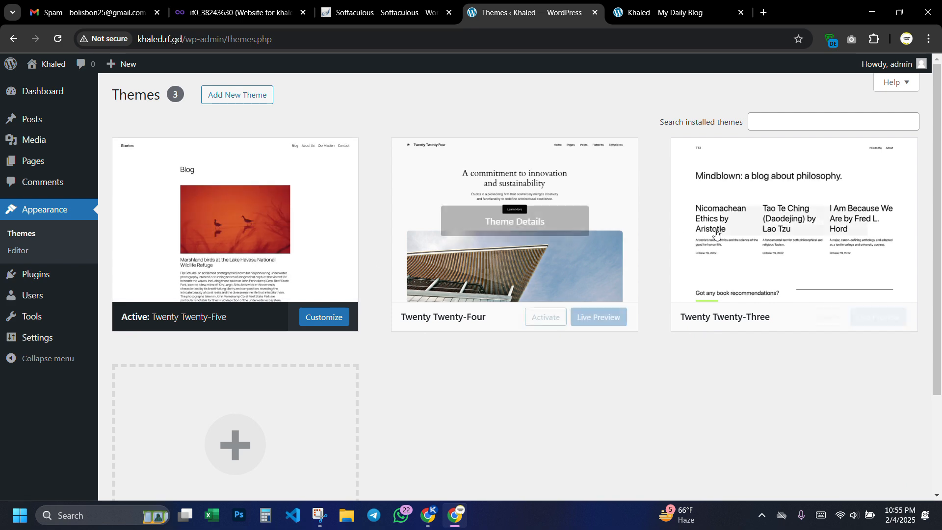
{"action": "left_click", "coordinate": [802, 232]}
{"action": "left_click", "coordinate": [543, 472]}
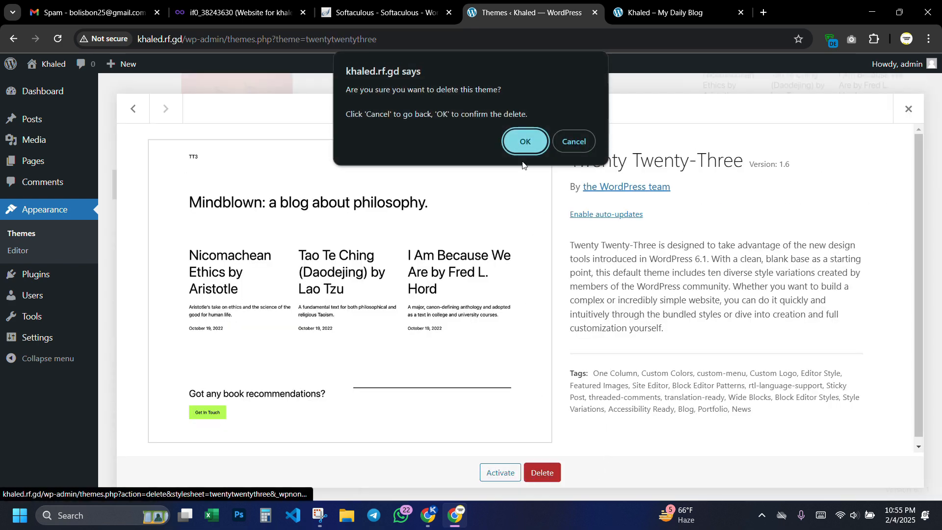
{"action": "left_click", "coordinate": [525, 140]}
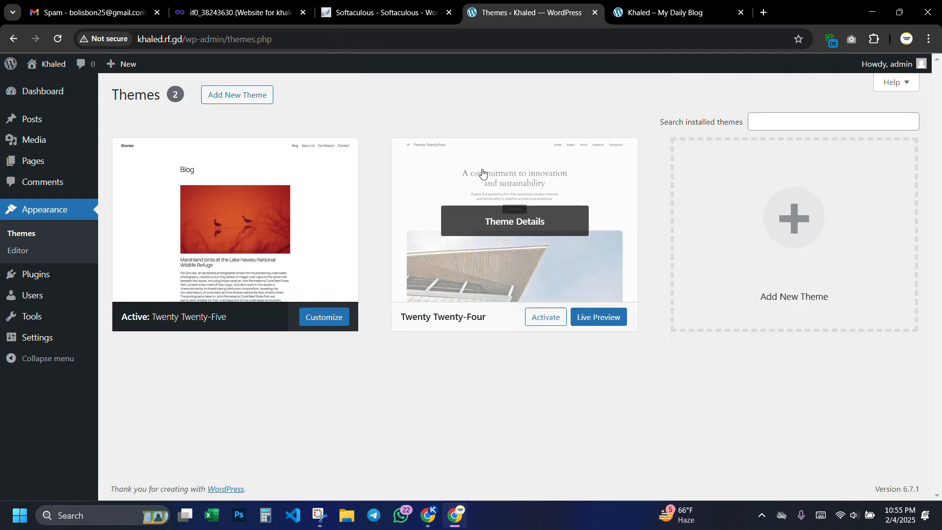
Step: Delete the installed Twenty Twenty-Four theme and confirm the deletion
{"action": "left_click", "coordinate": [483, 177]}
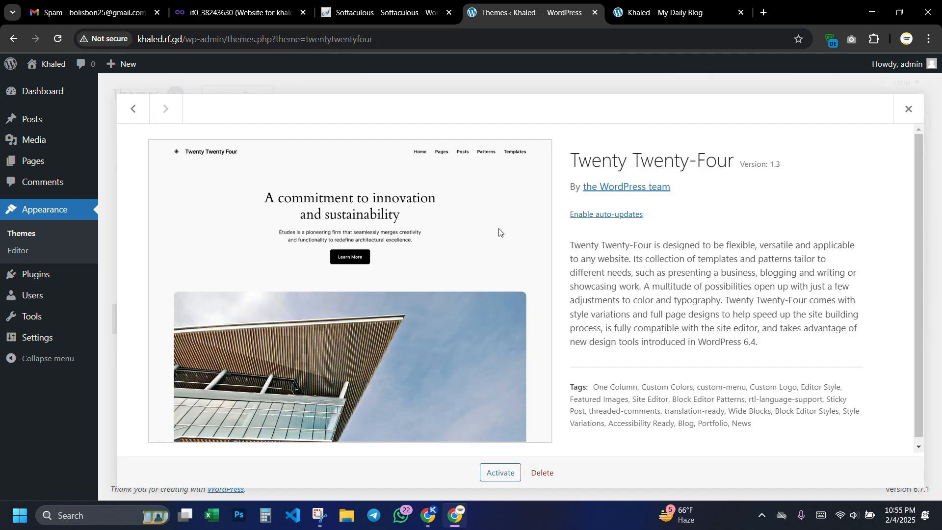
{"action": "left_click", "coordinate": [543, 472]}
{"action": "left_click", "coordinate": [519, 138]}
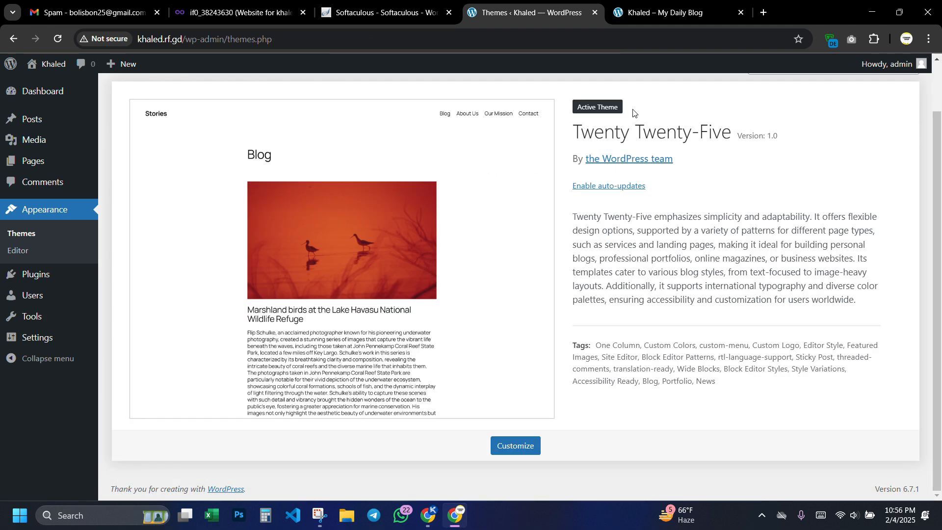
Step: Browse the popular themes available for adding to the site, and search the theme catalogue for "portpolio"
{"action": "scroll", "coordinate": [242, 161], "scroll_direction": "up", "scroll_amount": 1}
{"action": "left_click", "coordinate": [237, 97]}
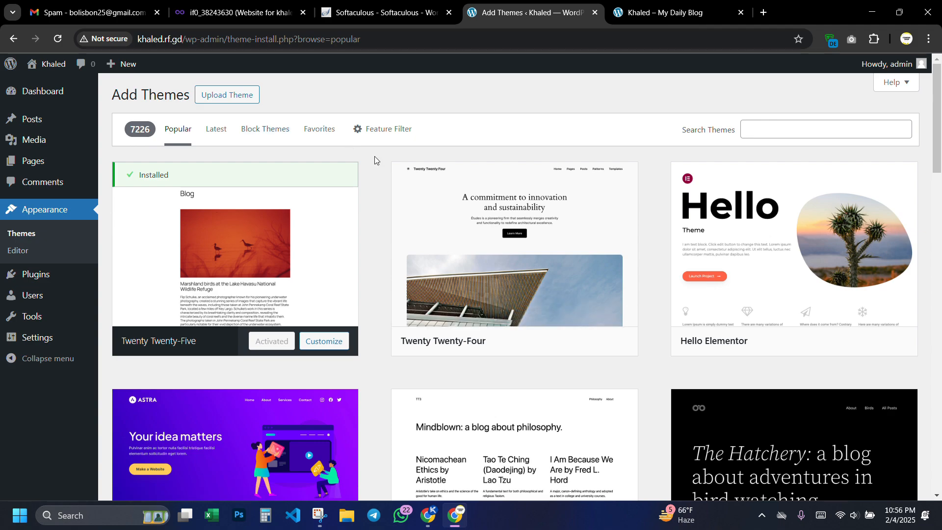
{"action": "scroll", "coordinate": [493, 229], "scroll_direction": "down", "scroll_amount": 5}
{"action": "scroll", "coordinate": [493, 229], "scroll_direction": "down", "scroll_amount": 8}
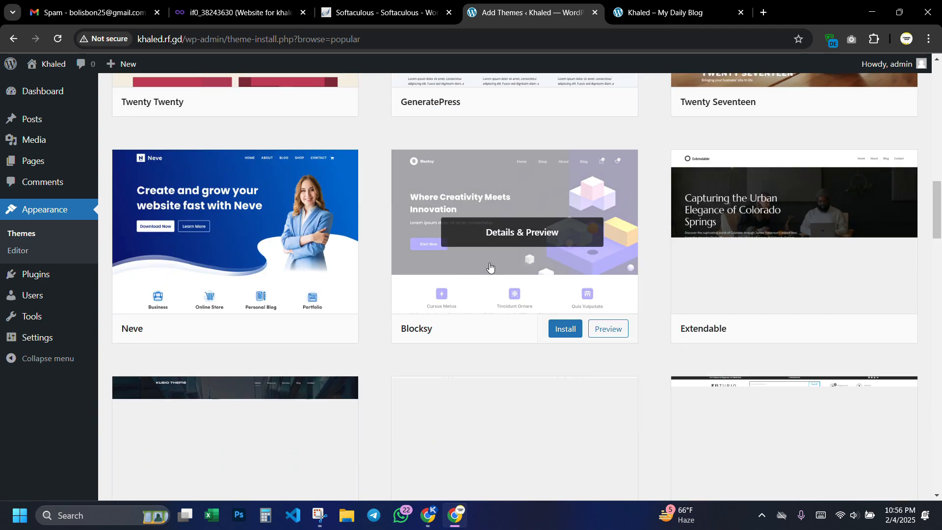
{"action": "scroll", "coordinate": [563, 274], "scroll_direction": "down", "scroll_amount": 12}
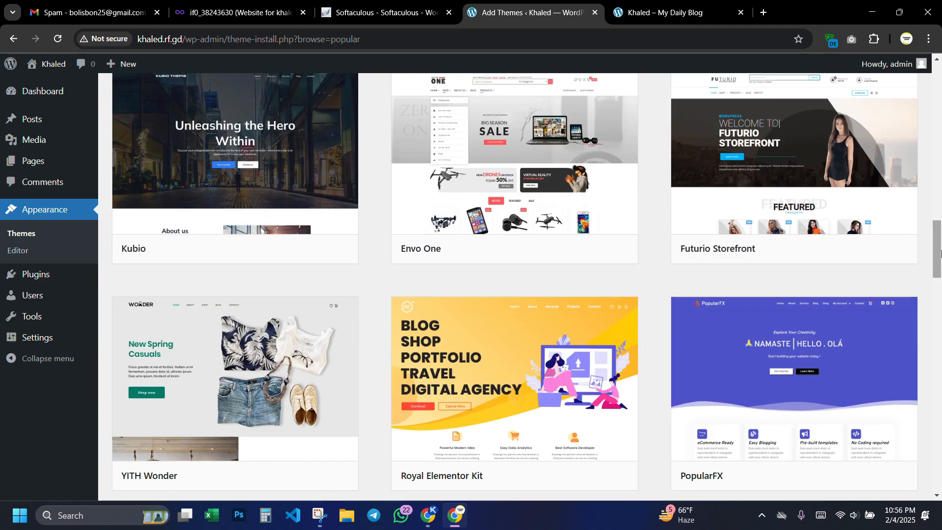
{"action": "scroll", "coordinate": [664, 287], "scroll_direction": "up", "scroll_amount": 20}
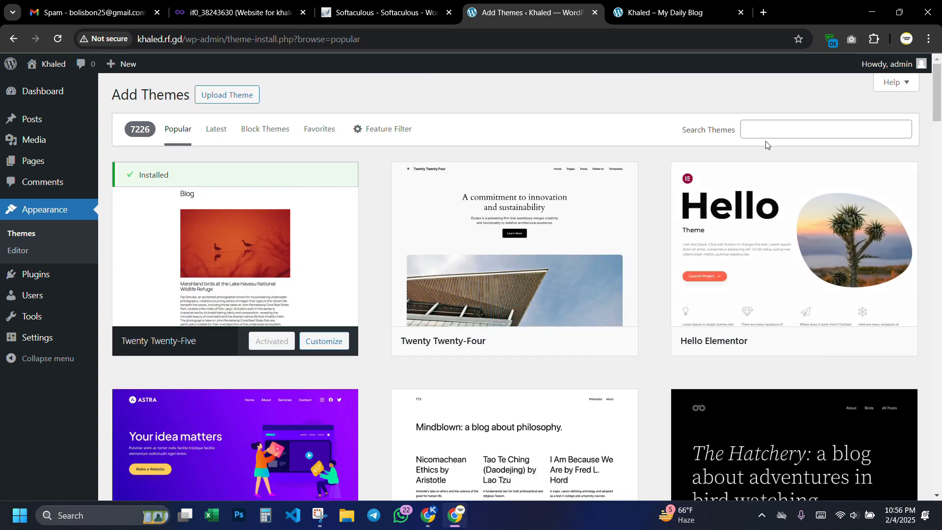
{"action": "left_click", "coordinate": [768, 136]}
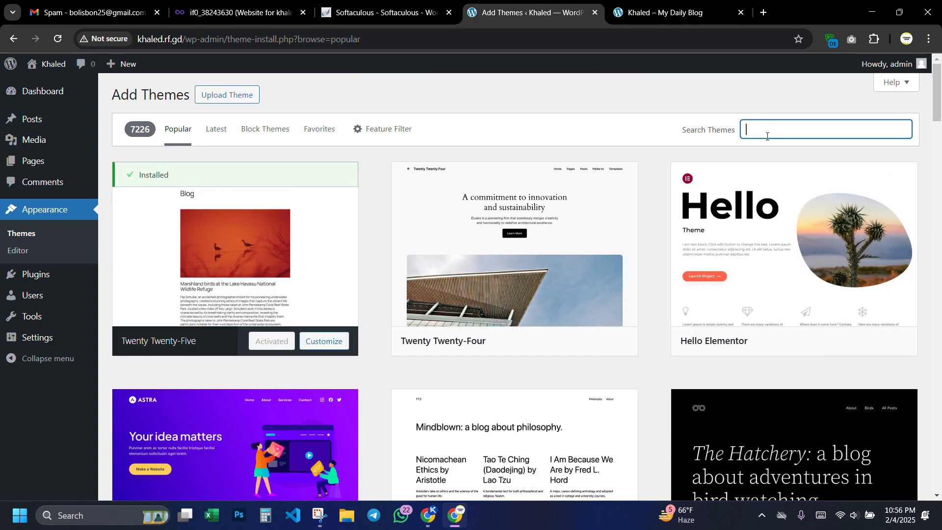
{"action": "type", "text": "portpolio"}
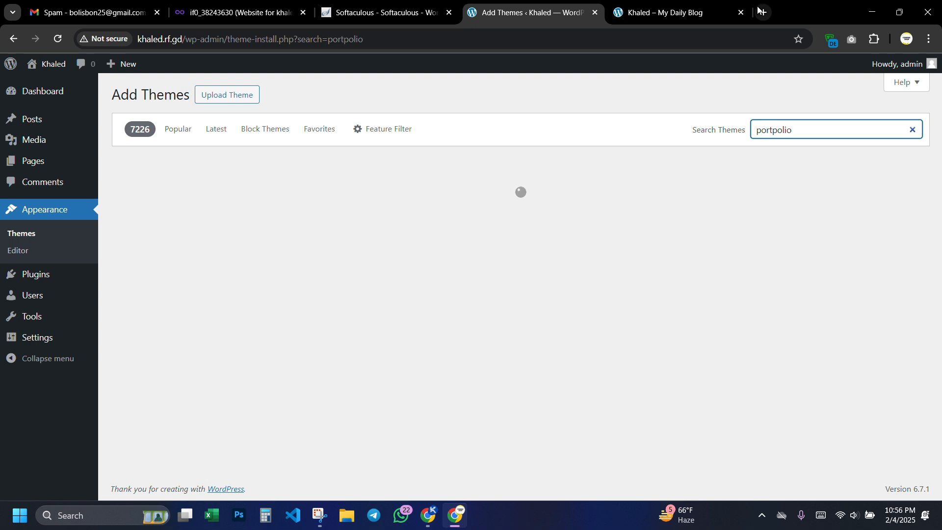
Step: Correct the theme search to "portfolio" and browse the matching portfolio themes
{"action": "right_click", "coordinate": [776, 131]}
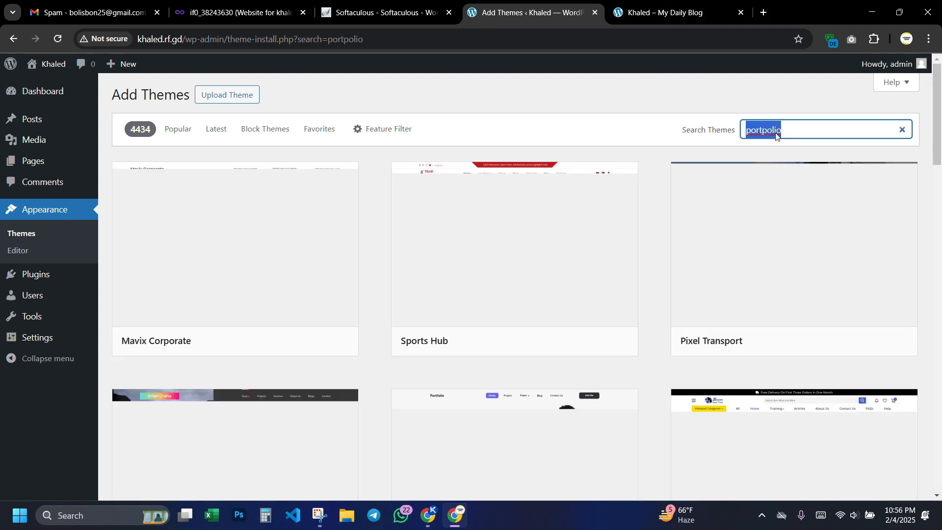
{"action": "left_click", "coordinate": [786, 144]}
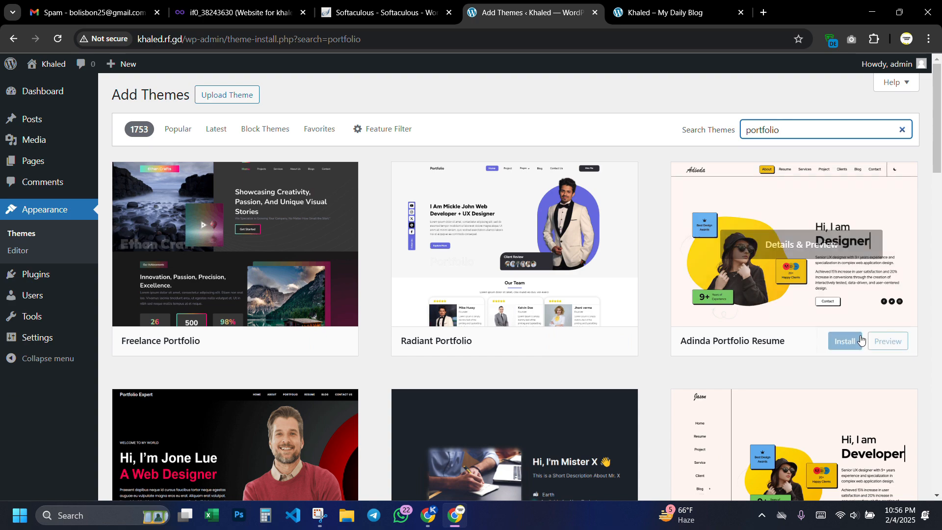
{"action": "scroll", "coordinate": [809, 275], "scroll_direction": "down", "scroll_amount": 4}
{"action": "scroll", "coordinate": [928, 350], "scroll_direction": "down", "scroll_amount": 12}
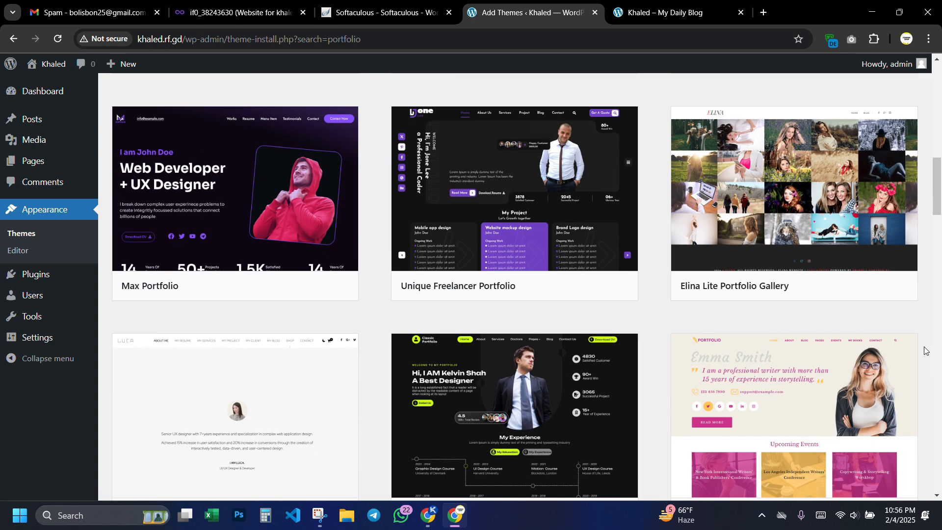
{"action": "mouse_move", "coordinate": [201, 219]}
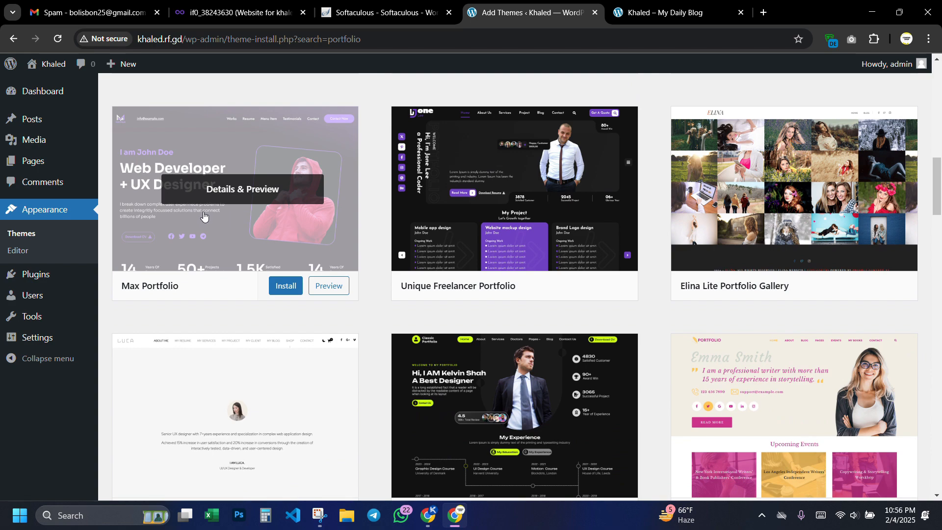
{"action": "scroll", "coordinate": [927, 287], "scroll_direction": "down", "scroll_amount": 5}
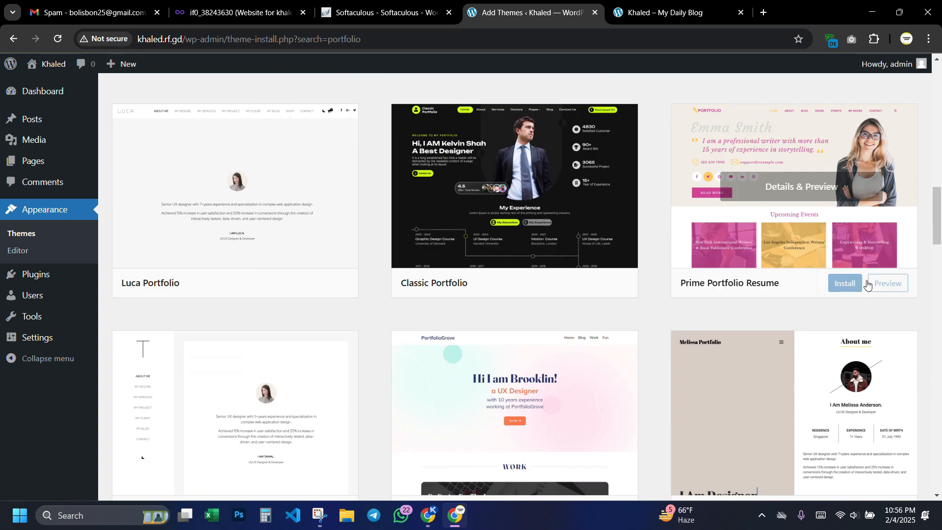
{"action": "scroll", "coordinate": [873, 282], "scroll_direction": "down", "scroll_amount": 8}
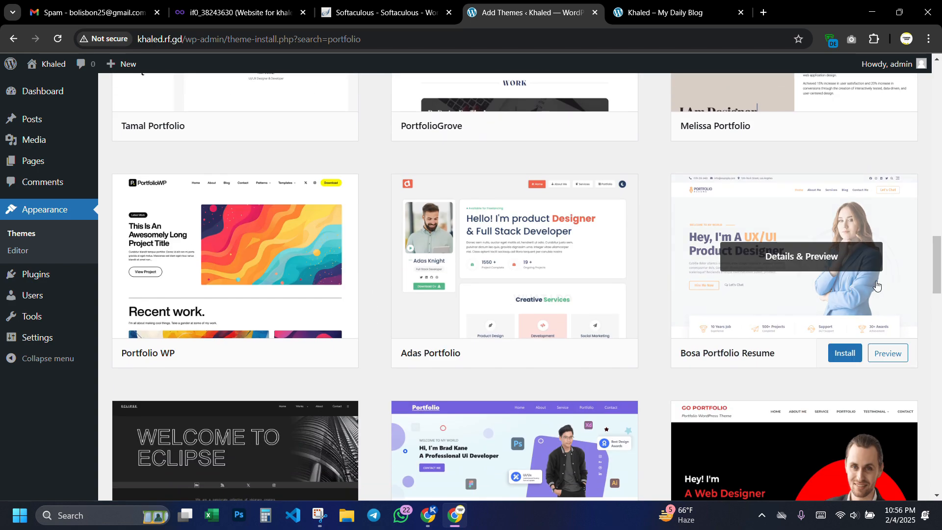
{"action": "scroll", "coordinate": [808, 299], "scroll_direction": "up", "scroll_amount": 10}
{"action": "scroll", "coordinate": [809, 299], "scroll_direction": "down", "scroll_amount": 15}
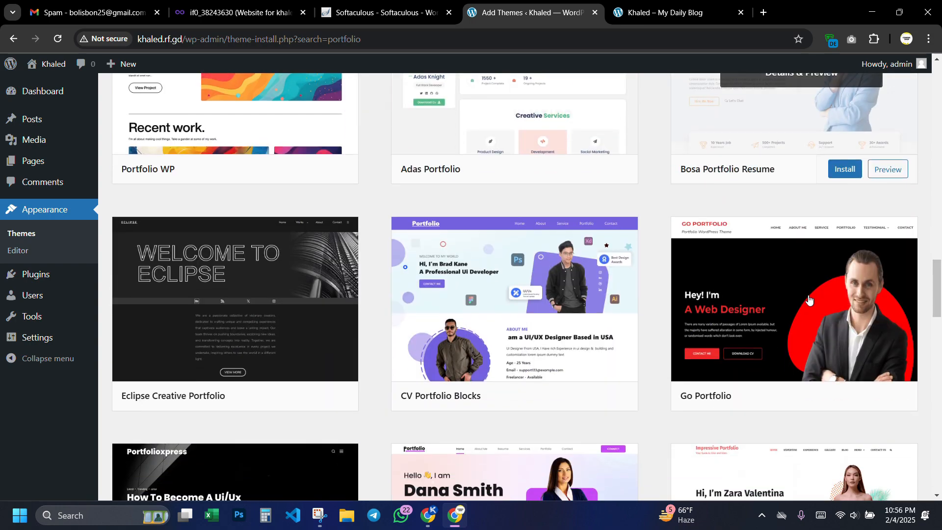
{"action": "scroll", "coordinate": [862, 332], "scroll_direction": "down", "scroll_amount": 5}
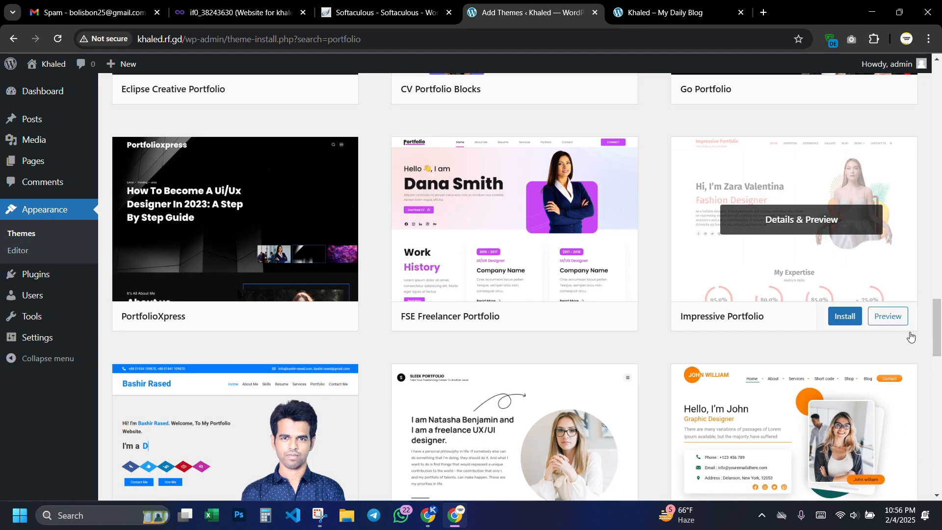
{"action": "scroll", "coordinate": [394, 296], "scroll_direction": "down", "scroll_amount": 6}
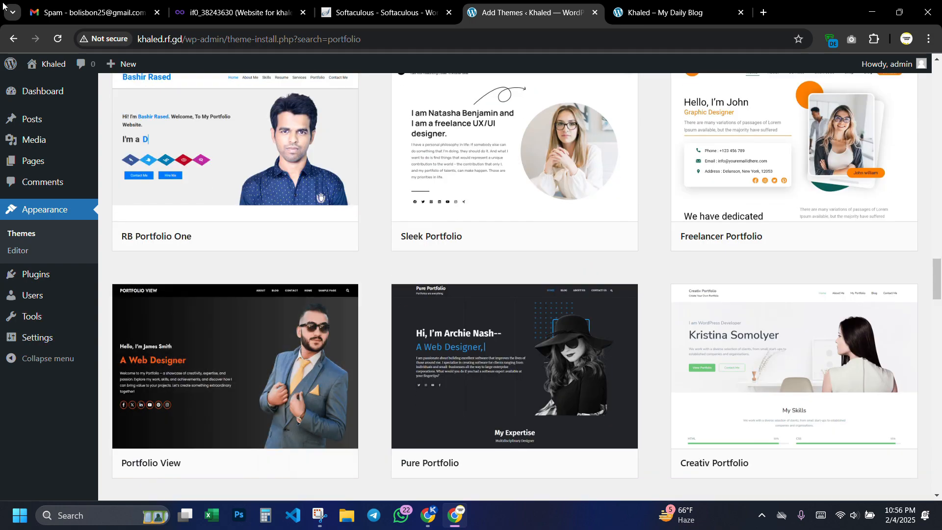
{"action": "scroll", "coordinate": [633, 349], "scroll_direction": "up", "scroll_amount": 20}
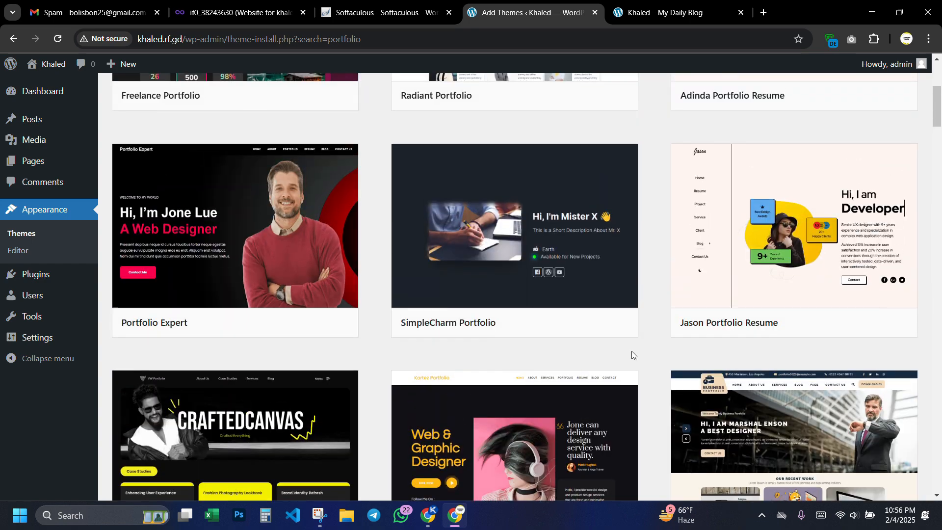
{"action": "scroll", "coordinate": [793, 356], "scroll_direction": "up", "scroll_amount": 5}
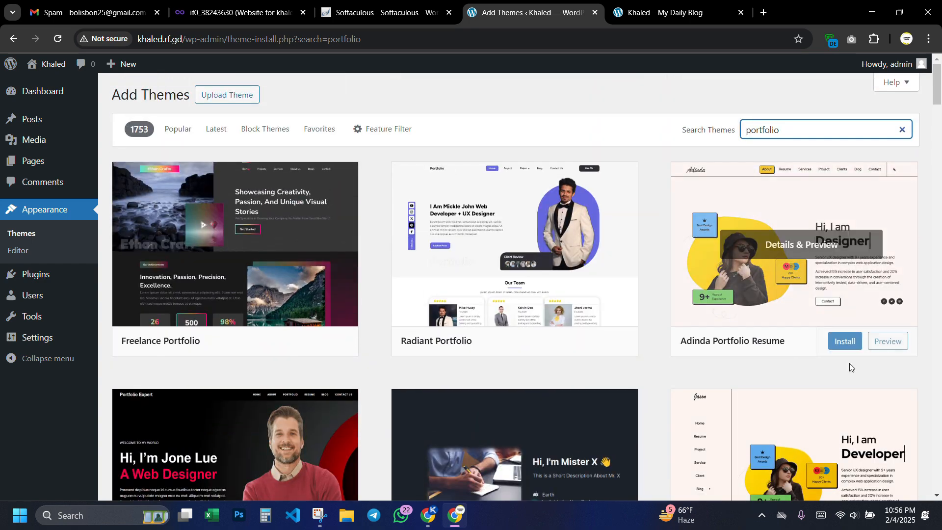
Step: Preview the Radiant Portfolio theme, then install and activate it on the site
{"action": "left_click", "coordinate": [527, 244]}
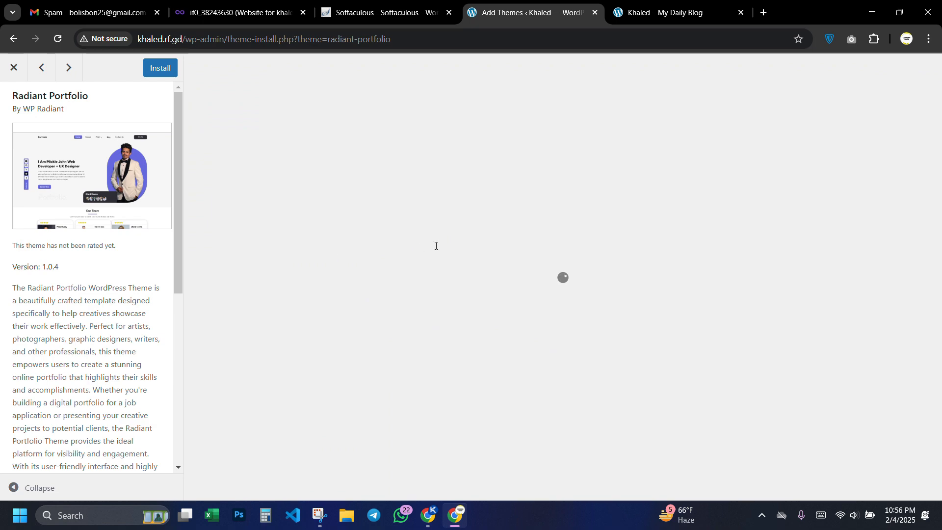
{"action": "scroll", "coordinate": [494, 250], "scroll_direction": "down", "scroll_amount": 15}
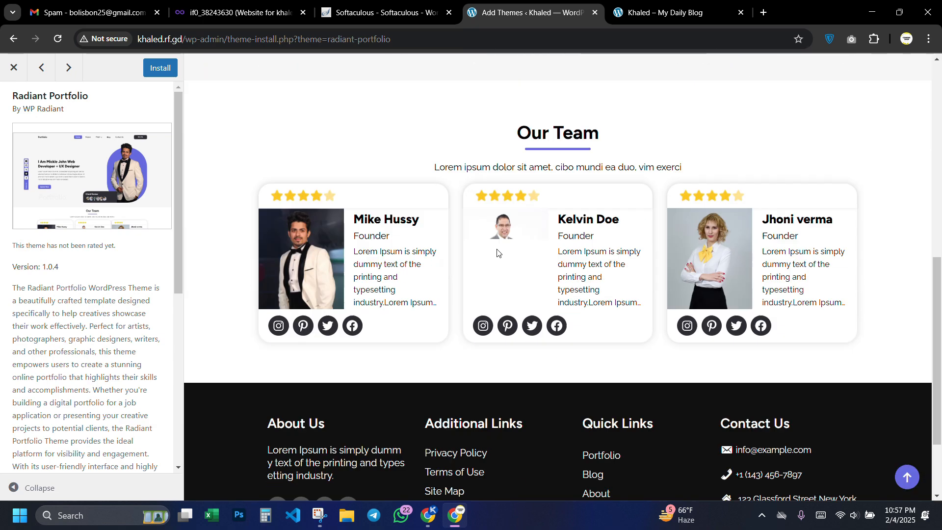
{"action": "scroll", "coordinate": [495, 253], "scroll_direction": "up", "scroll_amount": 15}
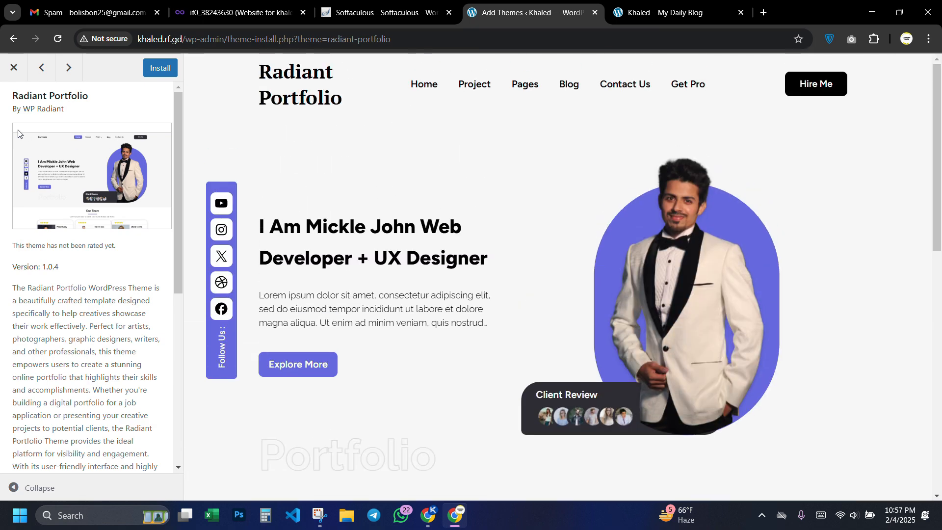
{"action": "left_click", "coordinate": [155, 74]}
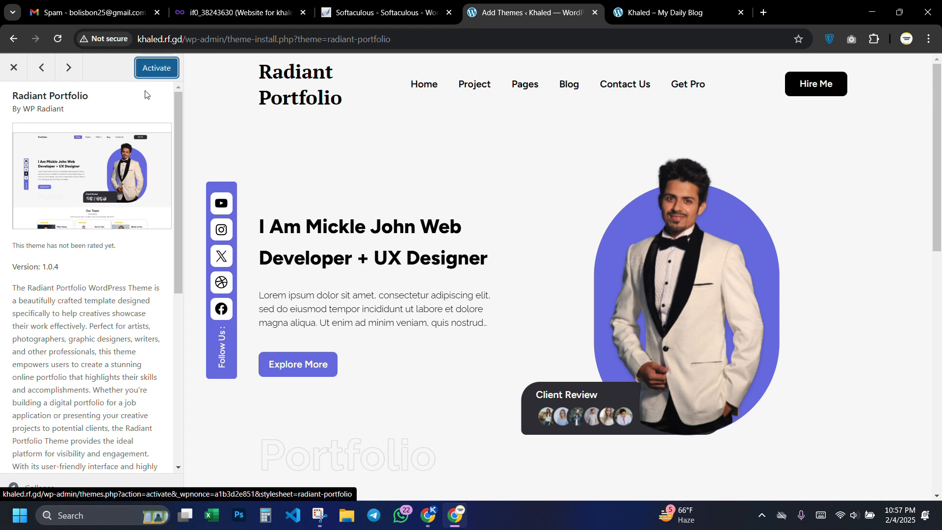
{"action": "left_click", "coordinate": [150, 70]}
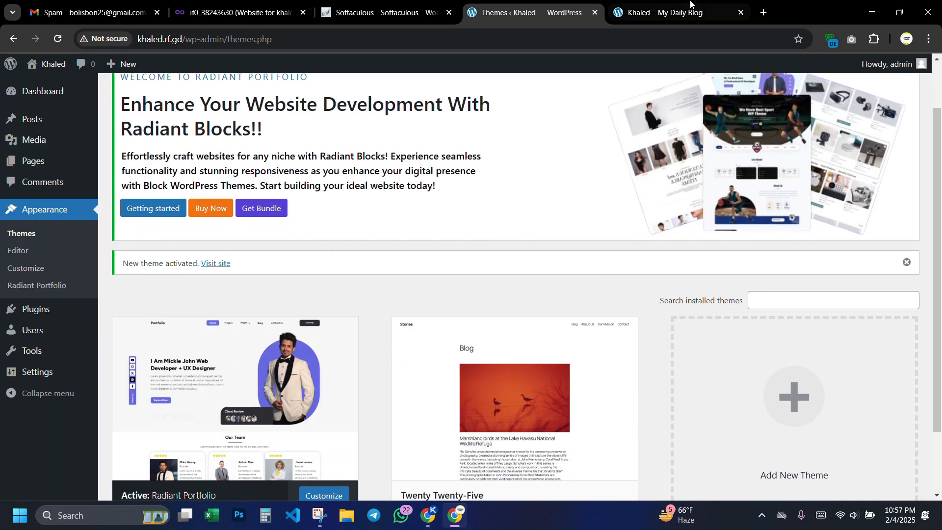
Step: Reload the live site's homepage and look through it from header to footer with the Radiant Portfolio theme applied
{"action": "left_click", "coordinate": [669, 11]}
{"action": "left_click", "coordinate": [58, 39]}
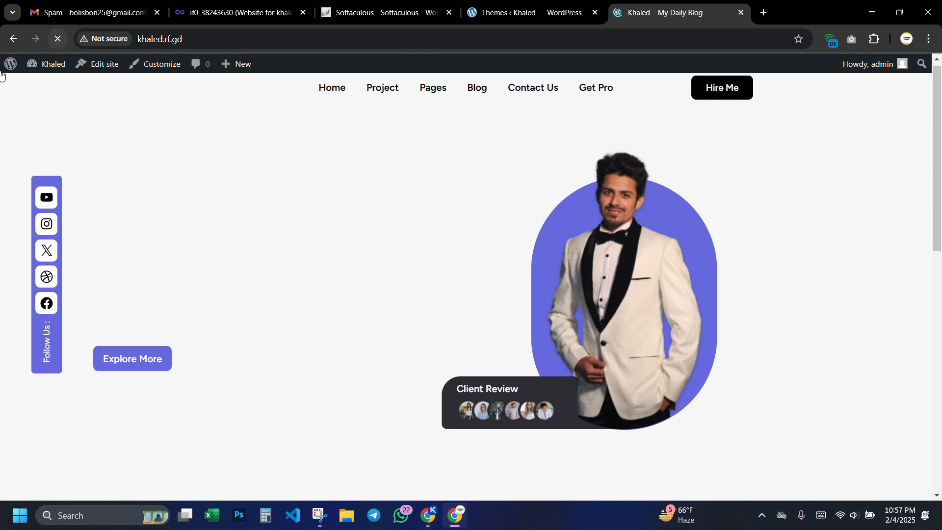
{"action": "scroll", "coordinate": [530, 235], "scroll_direction": "down", "scroll_amount": 15}
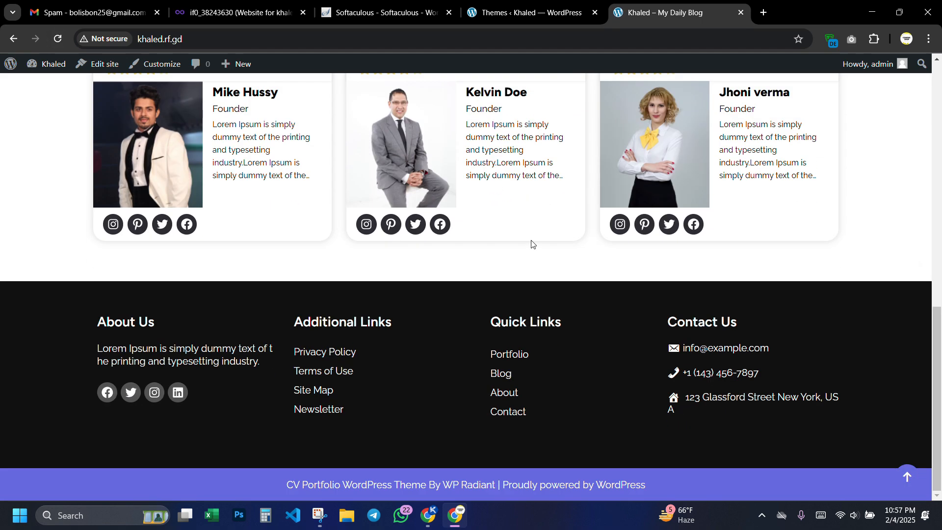
{"action": "scroll", "coordinate": [610, 299], "scroll_direction": "up", "scroll_amount": 11}
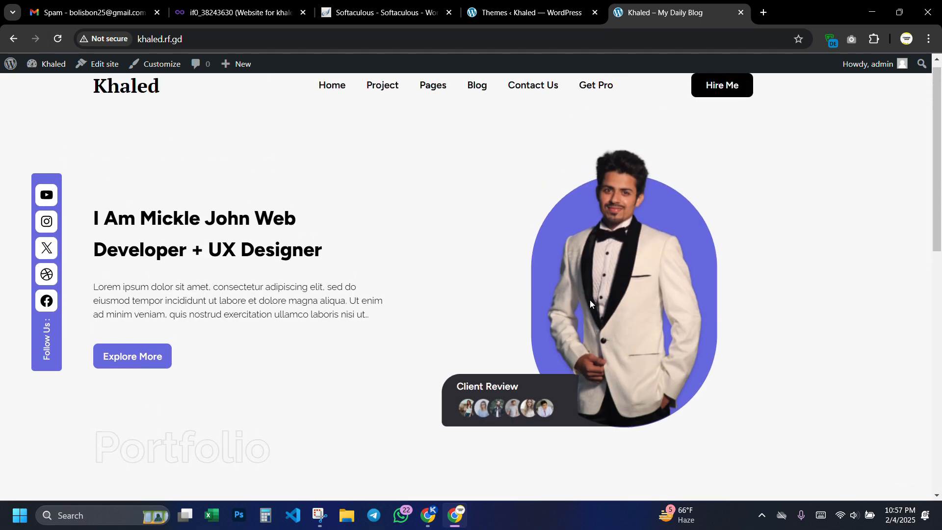
{"action": "scroll", "coordinate": [588, 294], "scroll_direction": "down", "scroll_amount": 6}
{"action": "scroll", "coordinate": [588, 288], "scroll_direction": "up", "scroll_amount": 6}
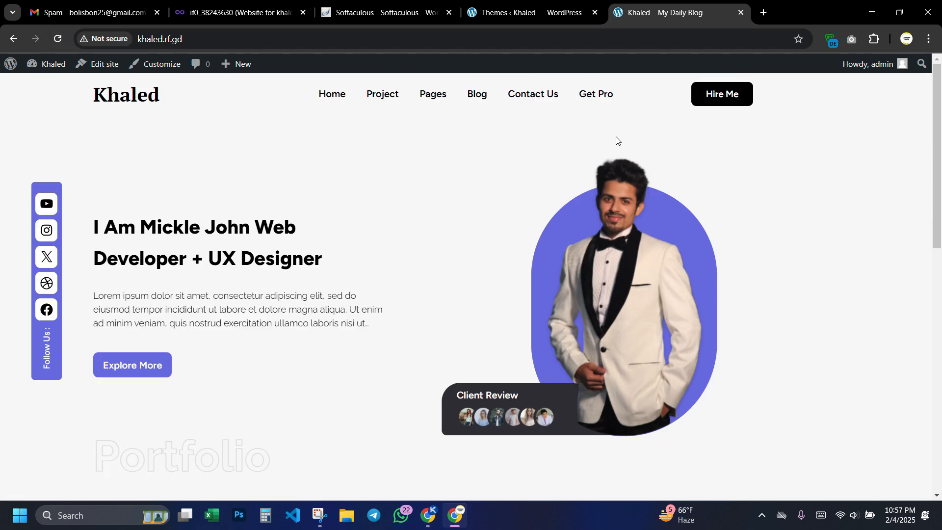
Step: View the installed themes in the WordPress admin, and look over the live homepage and its Contact Us link again
{"action": "left_click", "coordinate": [572, 14]}
{"action": "scroll", "coordinate": [397, 275], "scroll_direction": "down", "scroll_amount": 2}
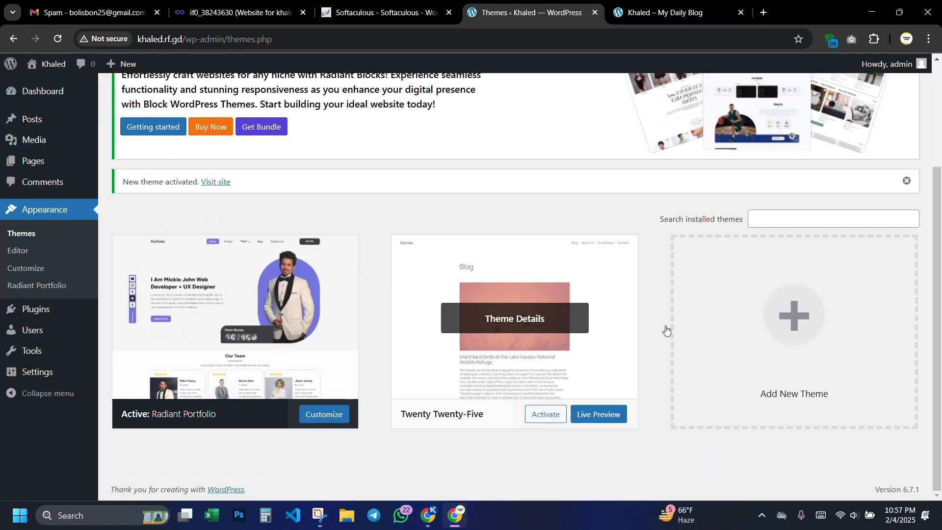
{"action": "left_click", "coordinate": [672, 7]}
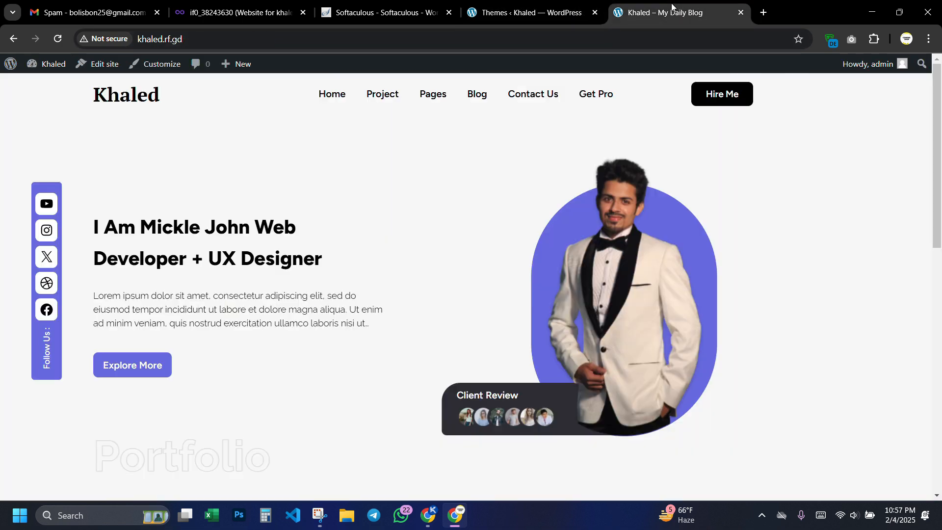
{"action": "scroll", "coordinate": [564, 304], "scroll_direction": "down", "scroll_amount": 8}
{"action": "scroll", "coordinate": [541, 300], "scroll_direction": "up", "scroll_amount": 4}
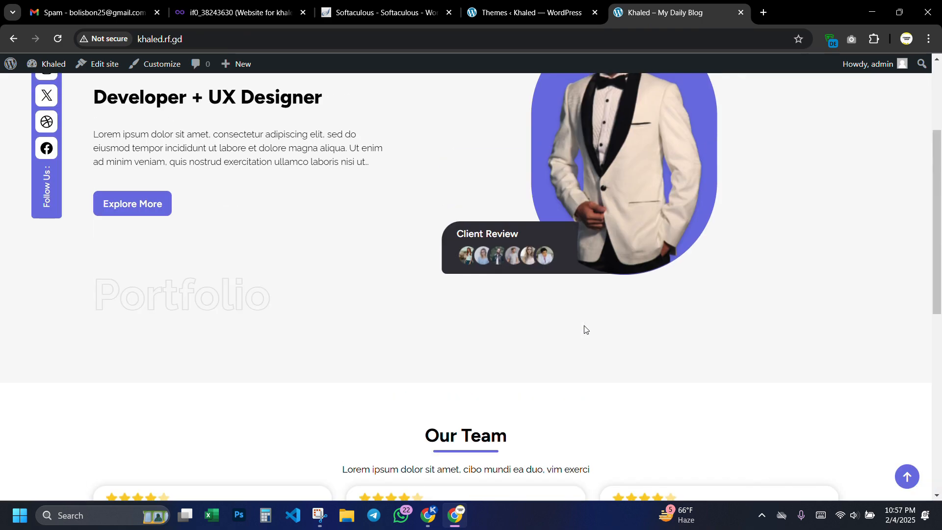
{"action": "scroll", "coordinate": [491, 304], "scroll_direction": "up", "scroll_amount": 3}
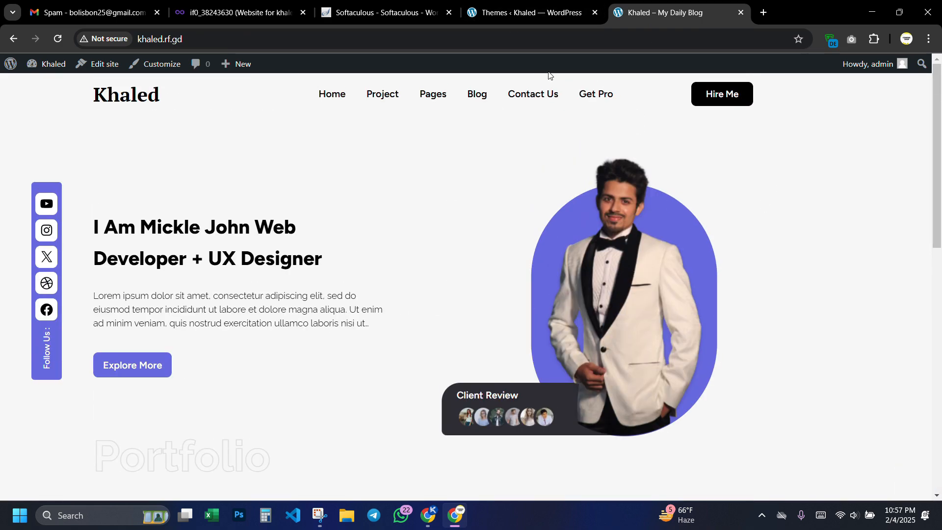
{"action": "left_click", "coordinate": [525, 96]}
{"action": "scroll", "coordinate": [805, 269], "scroll_direction": "down", "scroll_amount": 2}
{"action": "scroll", "coordinate": [426, 279], "scroll_direction": "up", "scroll_amount": 3}
Step: Check the InfinityFree account page, and select the administrative URL on Softaculous's WordPress installation page for copying
{"action": "left_click", "coordinate": [345, 11]}
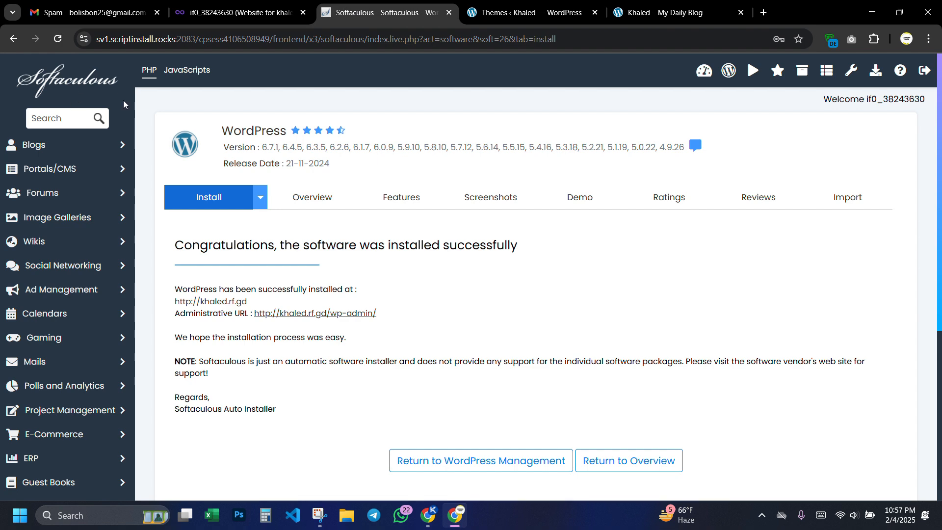
{"action": "left_click", "coordinate": [229, 11]}
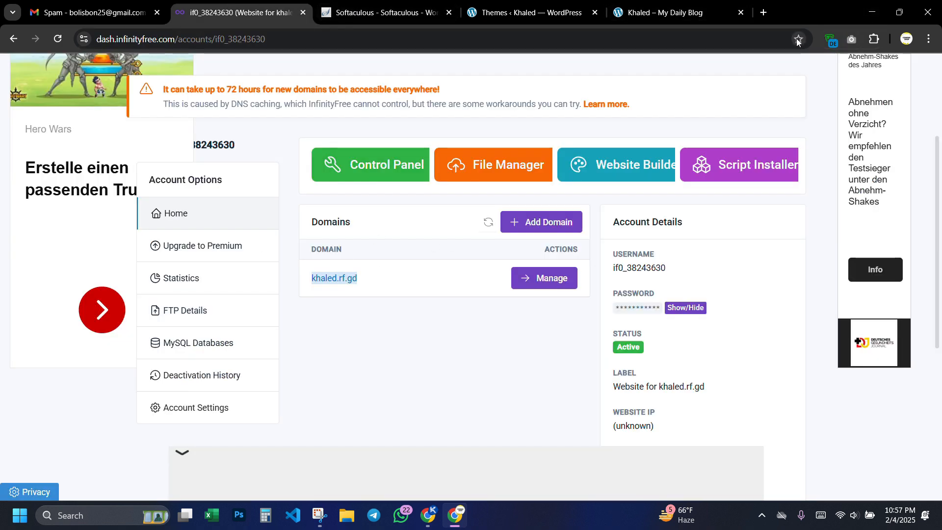
{"action": "left_click", "coordinate": [360, 18]}
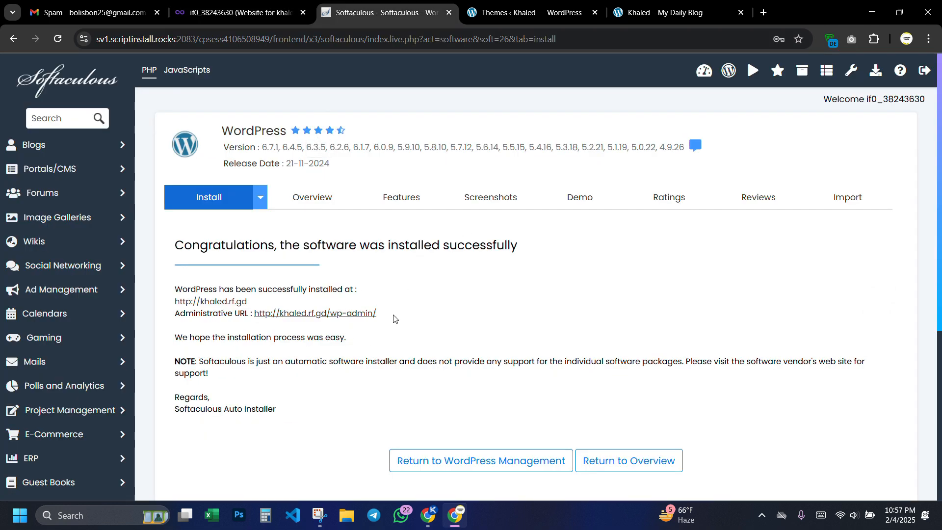
{"action": "left_click_drag", "start_coordinate": [376, 315], "coordinate": [265, 314]}
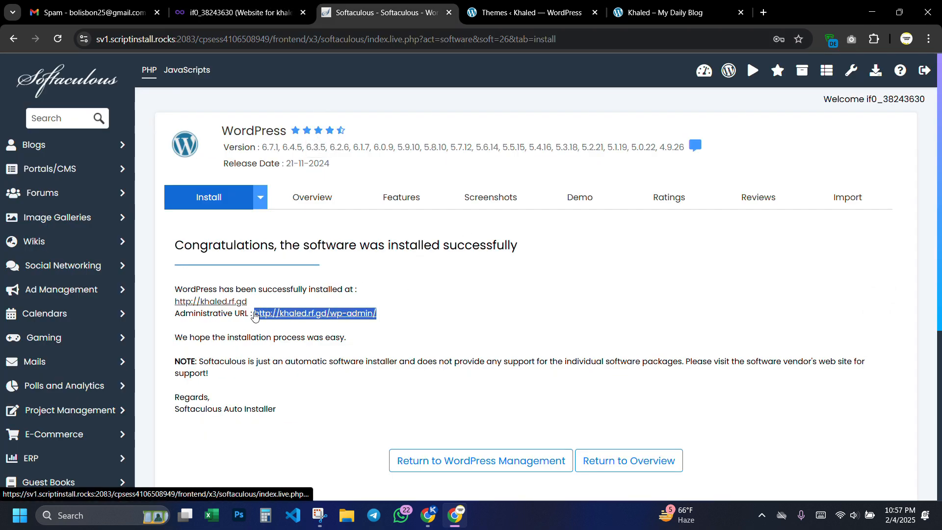
Step: Switch to the other Chrome profile window and open the site's copied /wp-admin/ address in the new tab
{"action": "left_click", "coordinate": [428, 515]}
{"action": "left_click", "coordinate": [329, 15]}
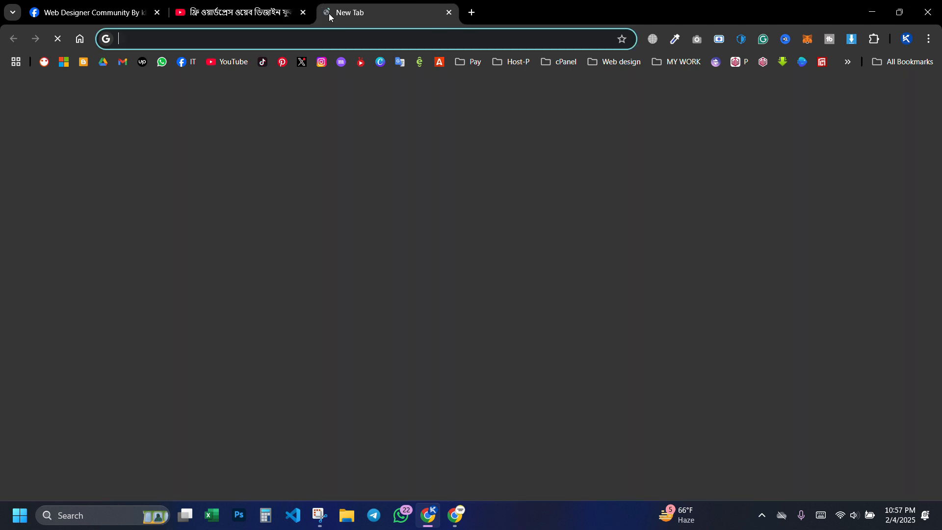
{"action": "type", "text": "http://khaled.rf.gd/wp-admin/"}
{"action": "key", "text": "Return"}
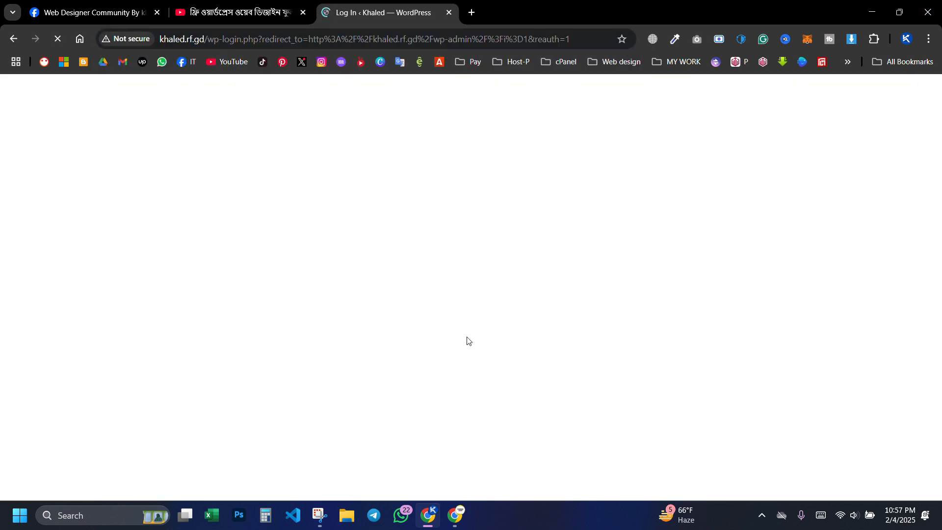
Step: Log in to WordPress as "admin" with the account password, and move the dashboard tab ahead of the YouTube tab
{"action": "type", "text": "a"}
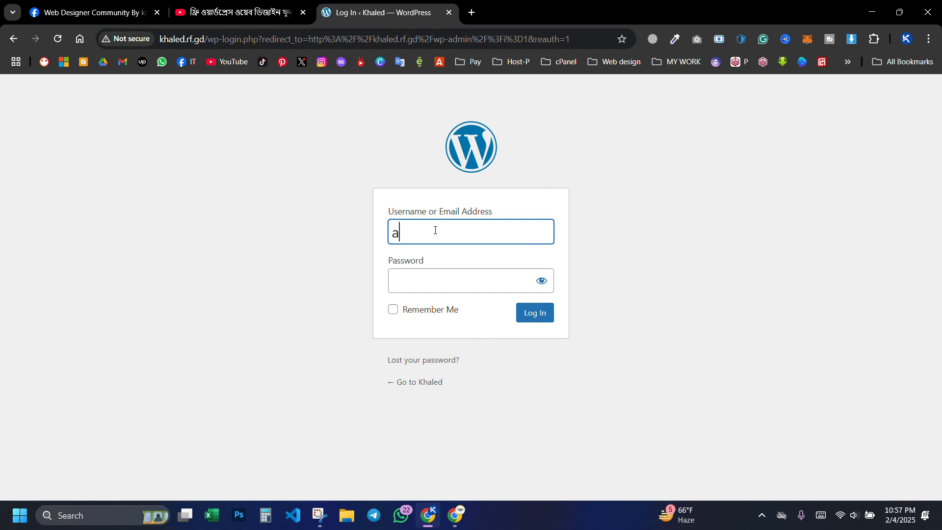
{"action": "type", "text": "dmin"}
{"action": "left_click", "coordinate": [420, 281]}
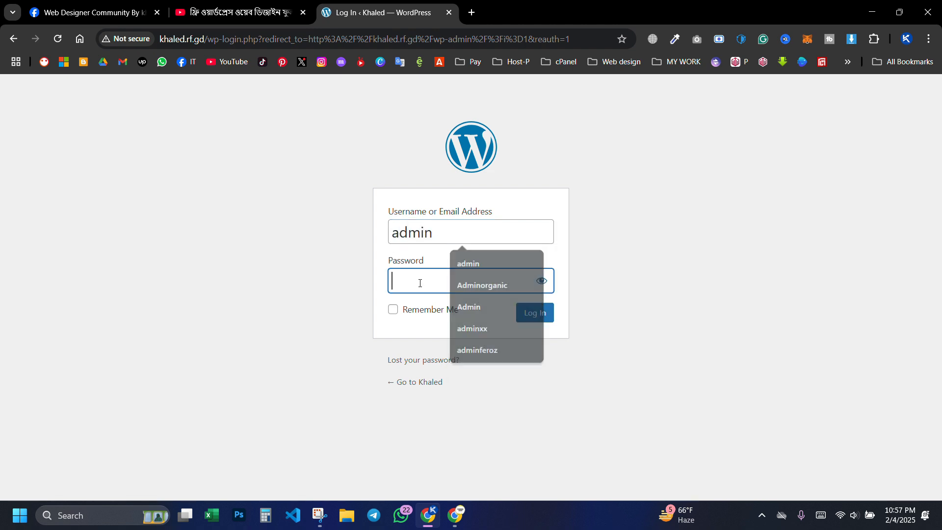
{"action": "type", "text": "a••••••••••"}
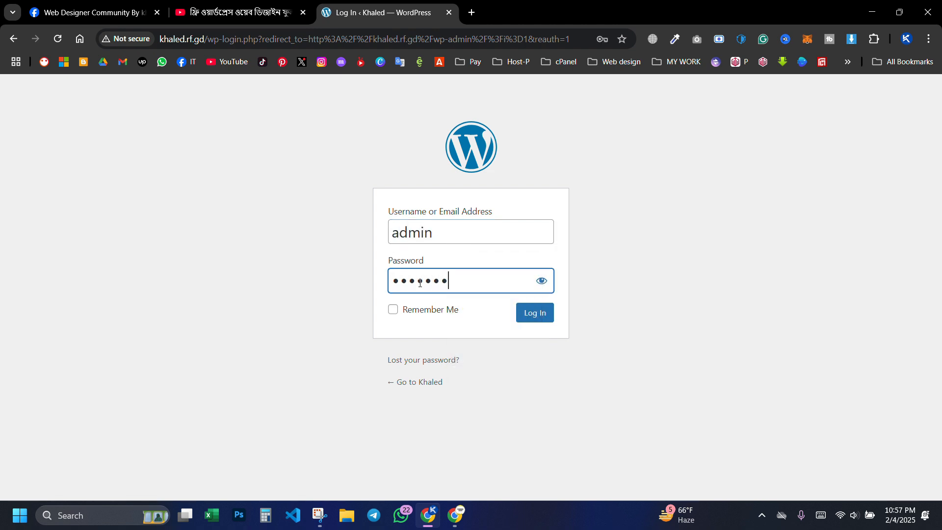
{"action": "left_click", "coordinate": [538, 314]}
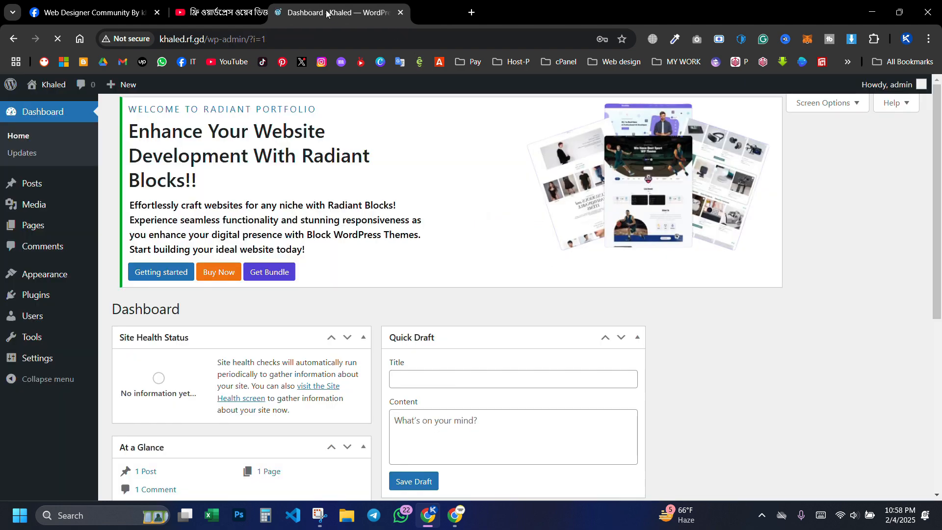
{"action": "left_click_drag", "start_coordinate": [326, 12], "coordinate": [229, 12]}
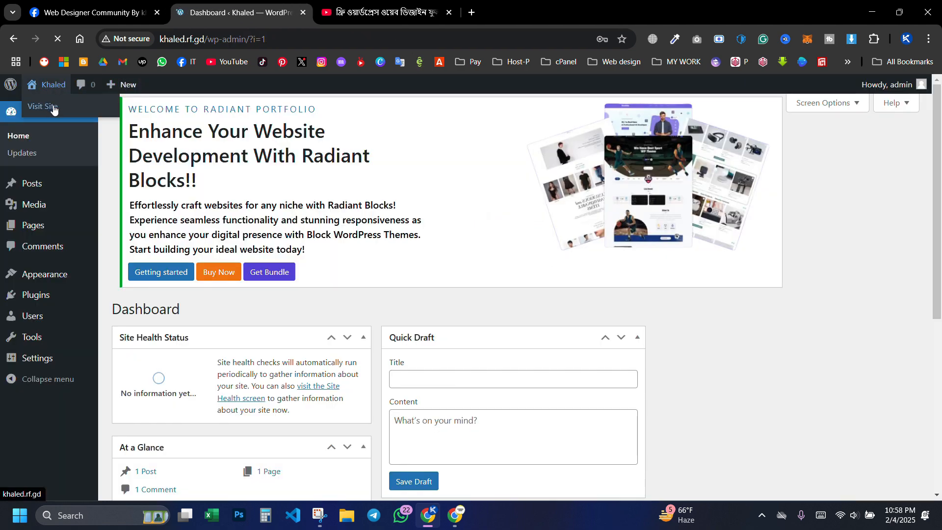
Step: Visit the live site from the WordPress dashboard, look over its homepage down to the footer, and close the site's tab
{"action": "left_click", "coordinate": [555, 224]}
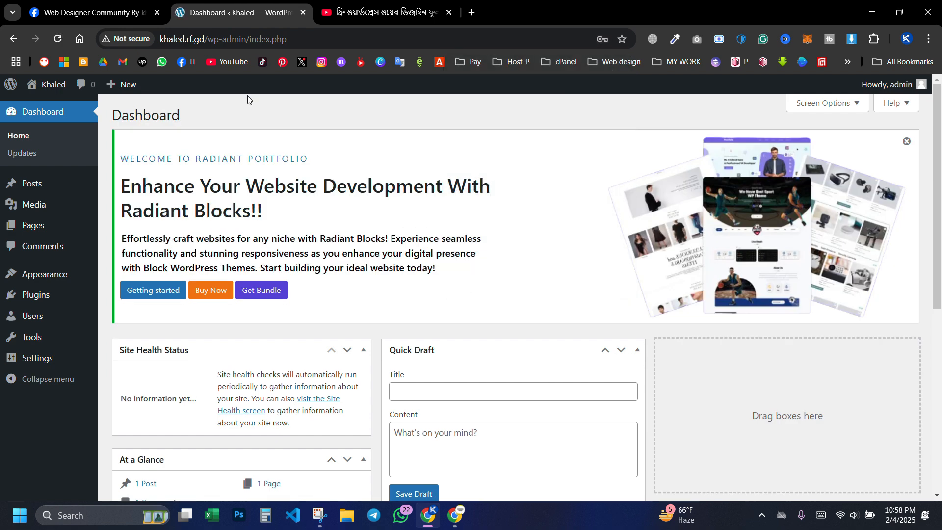
{"action": "mouse_move", "coordinate": [45, 89]}
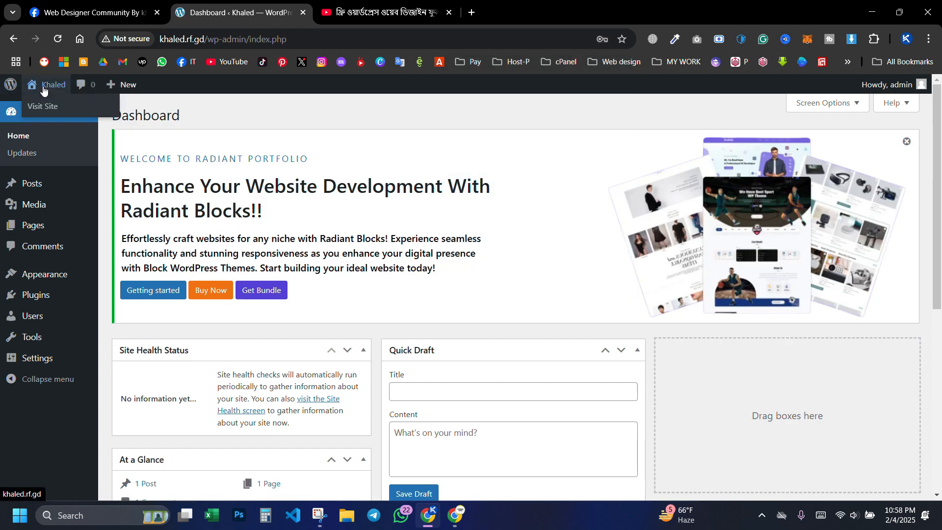
{"action": "left_click", "coordinate": [49, 112]}
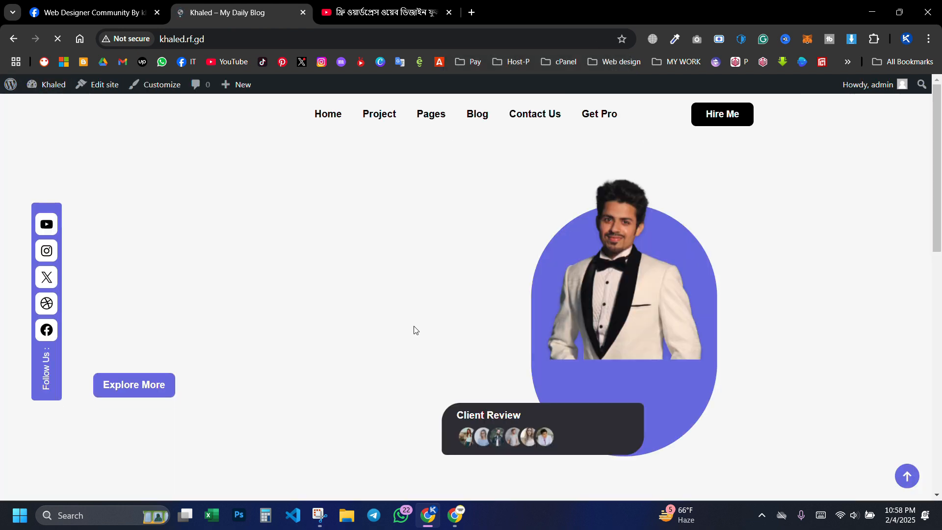
{"action": "scroll", "coordinate": [330, 229], "scroll_direction": "down", "scroll_amount": 15}
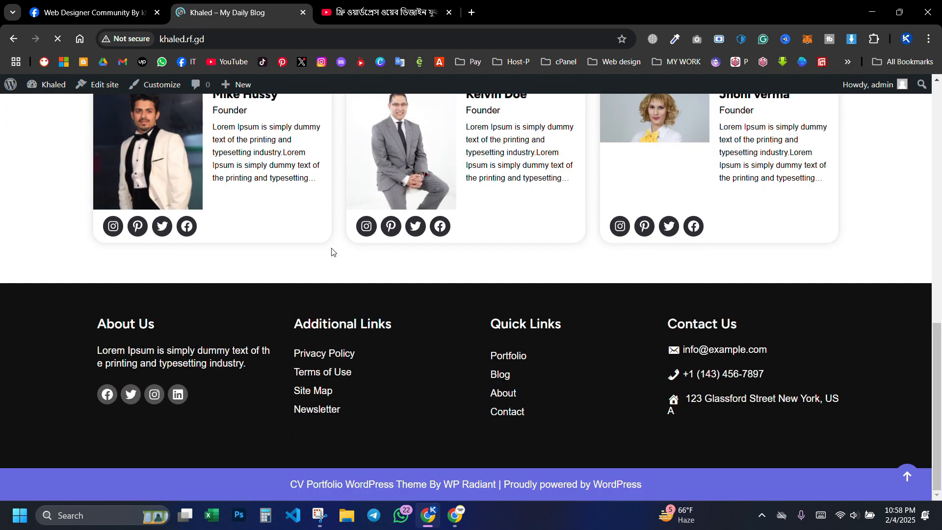
{"action": "scroll", "coordinate": [472, 345], "scroll_direction": "up", "scroll_amount": 12}
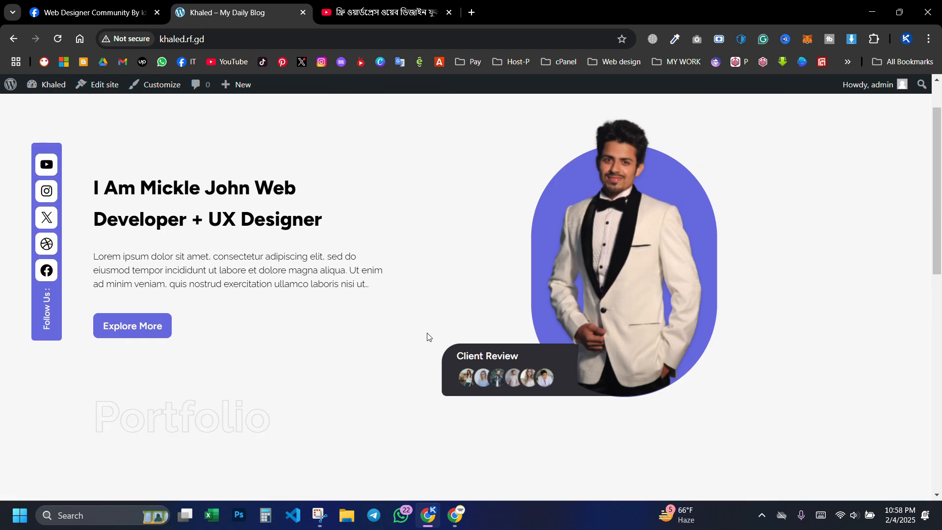
{"action": "left_click", "coordinate": [303, 12]}
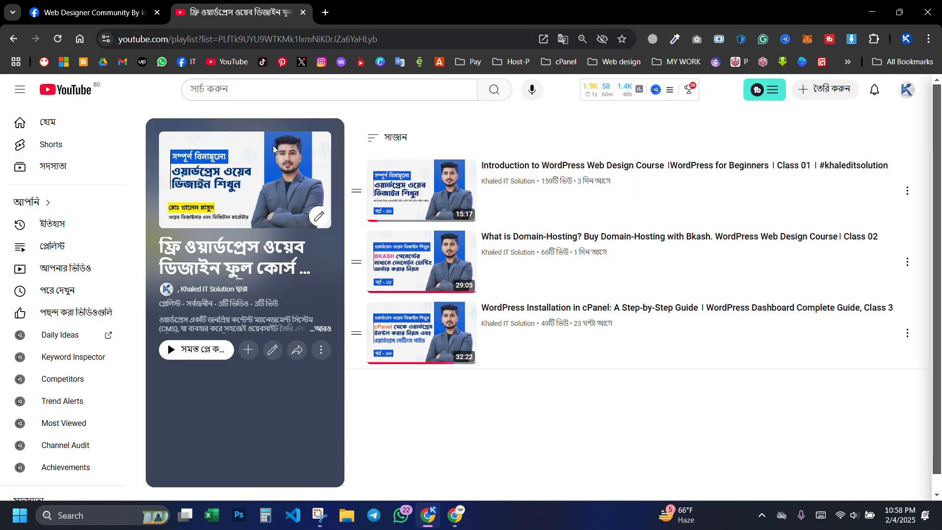
Step: Switch to the other Chrome profile window, look over the live portfolio homepage there, and go back to the WordPress themes page
{"action": "left_click", "coordinate": [91, 14]}
{"action": "left_click", "coordinate": [455, 515]}
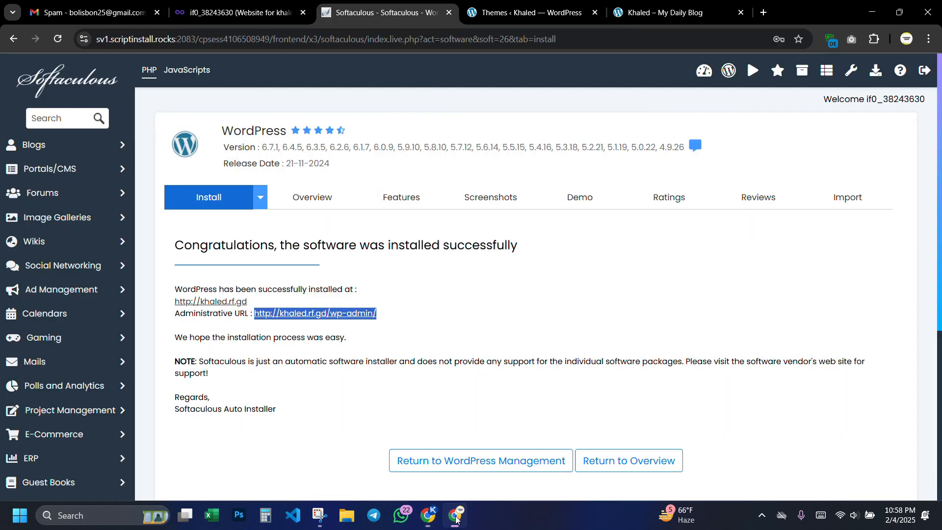
{"action": "left_click", "coordinate": [676, 19]}
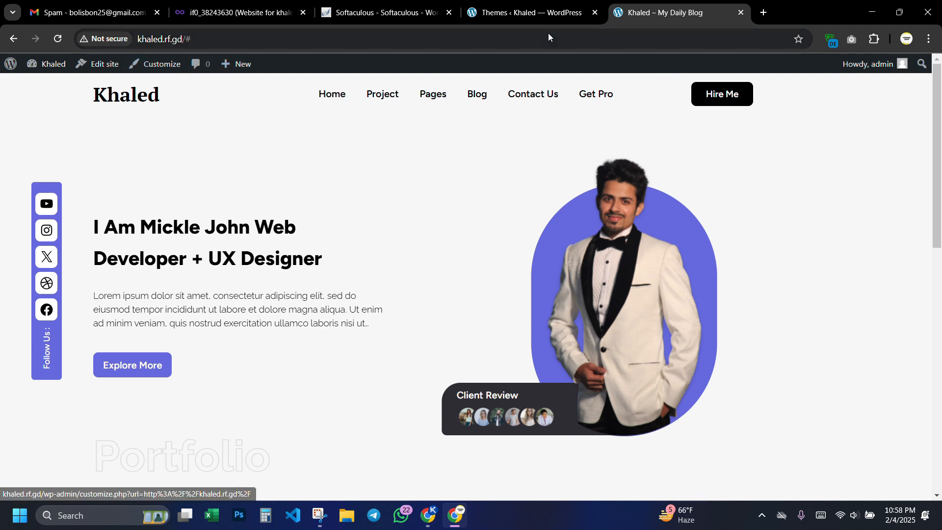
{"action": "scroll", "coordinate": [400, 295], "scroll_direction": "down", "scroll_amount": 10}
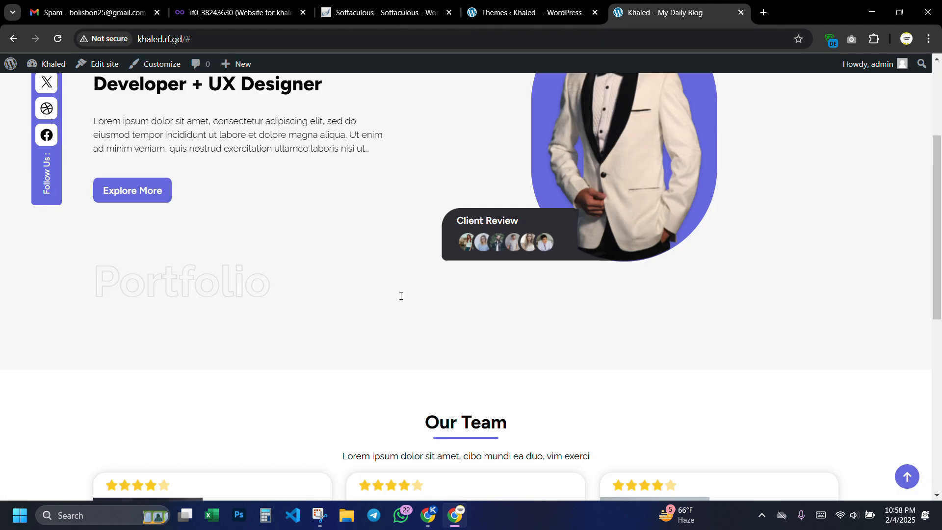
{"action": "scroll", "coordinate": [500, 307], "scroll_direction": "up", "scroll_amount": 8}
{"action": "scroll", "coordinate": [494, 362], "scroll_direction": "up", "scroll_amount": 2}
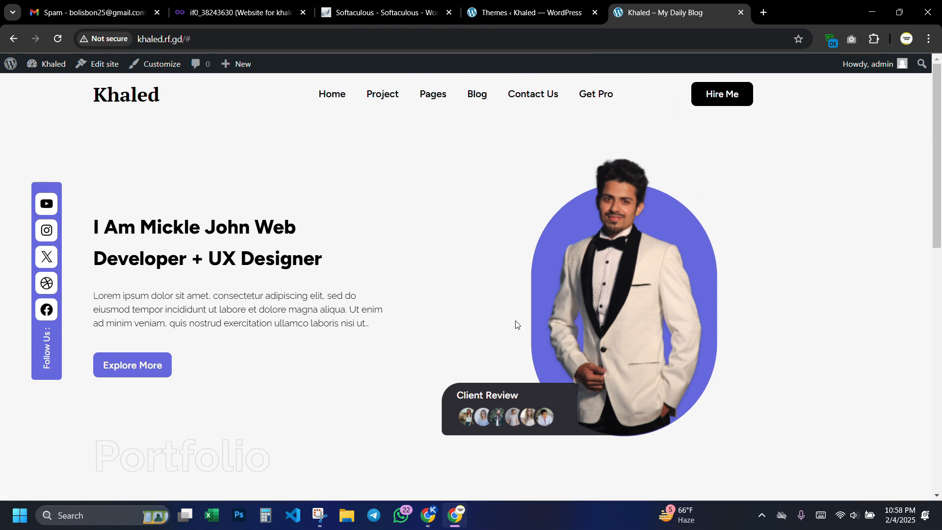
{"action": "scroll", "coordinate": [534, 215], "scroll_direction": "down", "scroll_amount": 10}
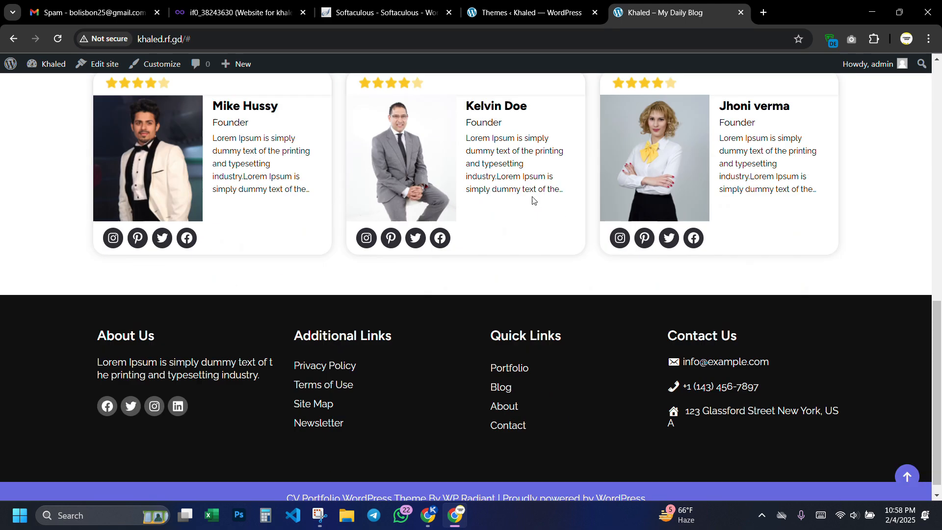
{"action": "left_click", "coordinate": [563, 17]}
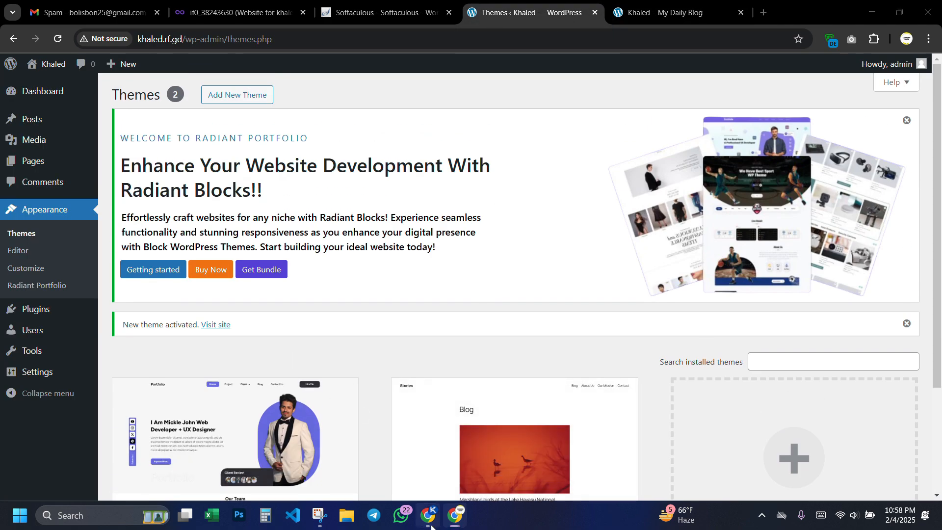
Step: Switch to the Chrome window with the YouTube course playlist, and look over the playlist and the Web Designer Community Facebook group's posts
{"action": "left_click", "coordinate": [427, 515]}
{"action": "left_click", "coordinate": [236, 2]}
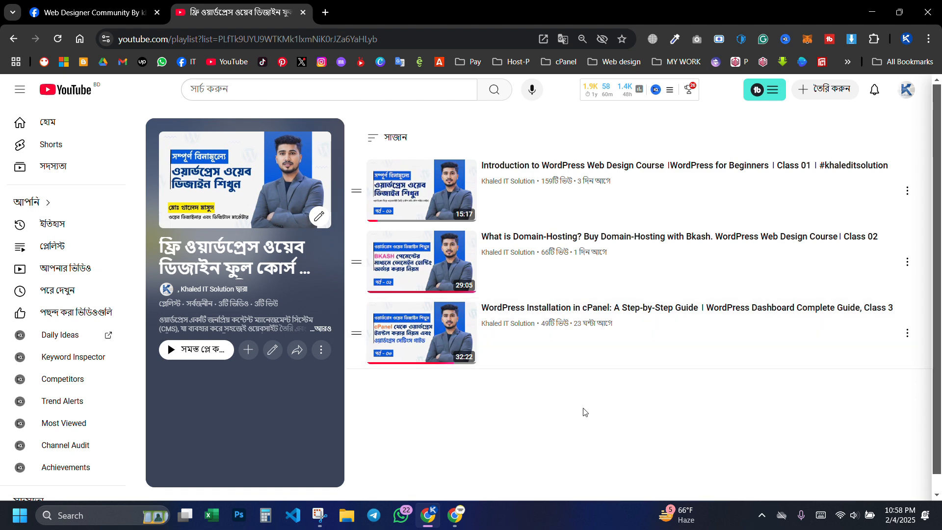
{"action": "left_click", "coordinate": [93, 13]}
{"action": "scroll", "coordinate": [455, 223], "scroll_direction": "down", "scroll_amount": 4}
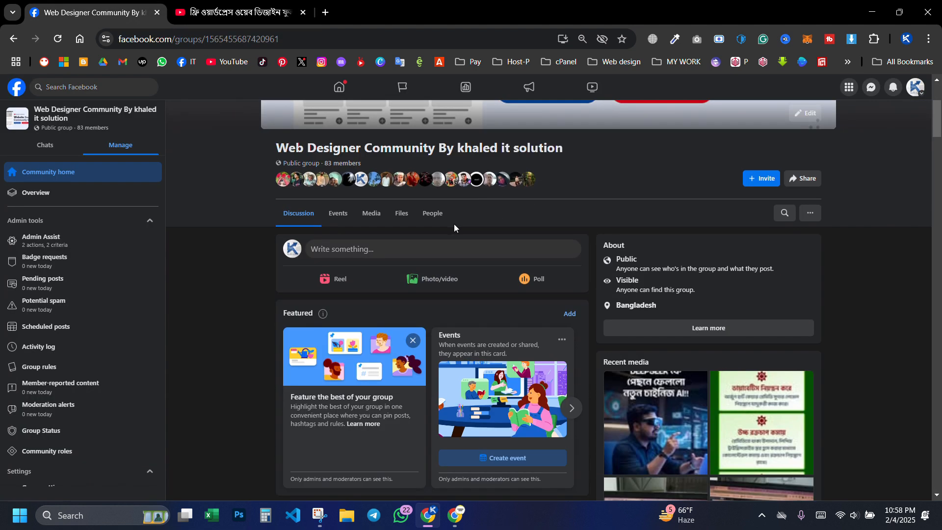
{"action": "scroll", "coordinate": [489, 232], "scroll_direction": "down", "scroll_amount": 10}
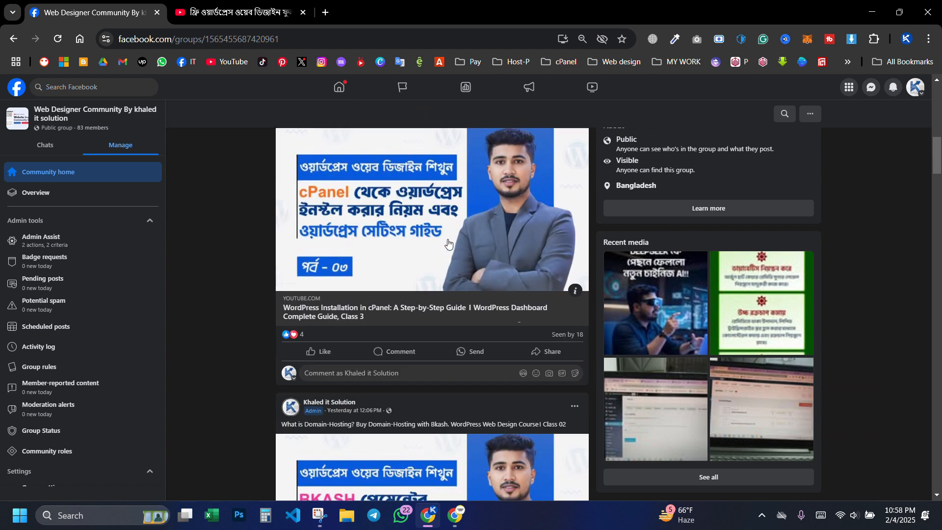
{"action": "left_click", "coordinate": [238, 6]}
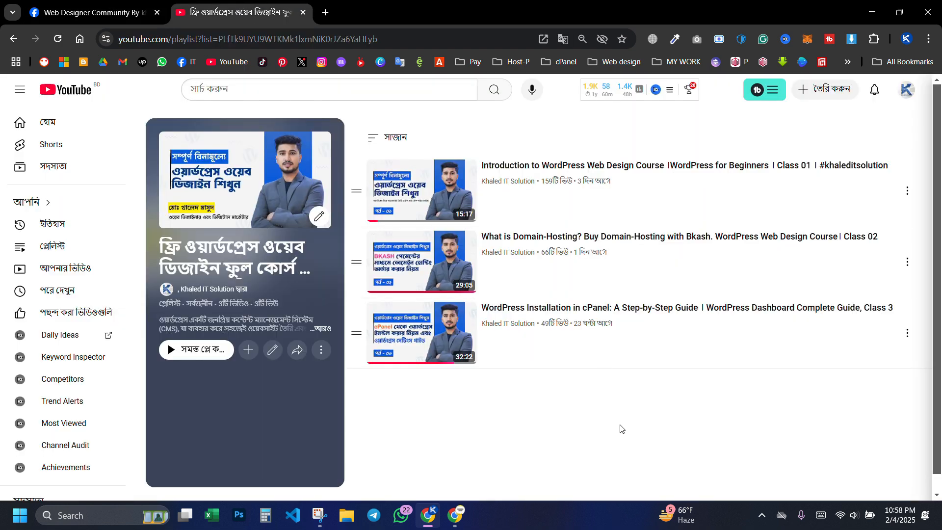